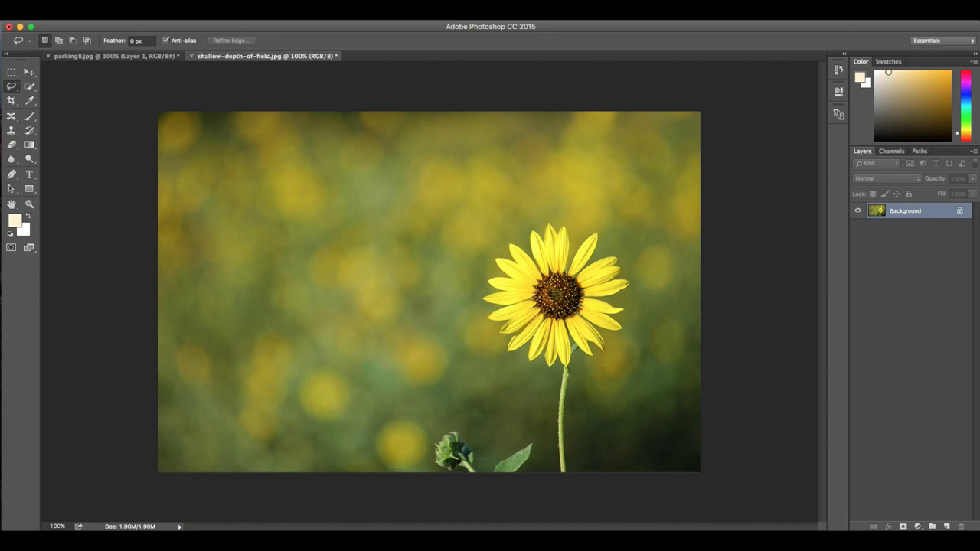
# Select the in-focus sunflower and stem with Focus Area, In-Focus Range auto (3.50), output to Selection
pyautogui.click(237, 10)
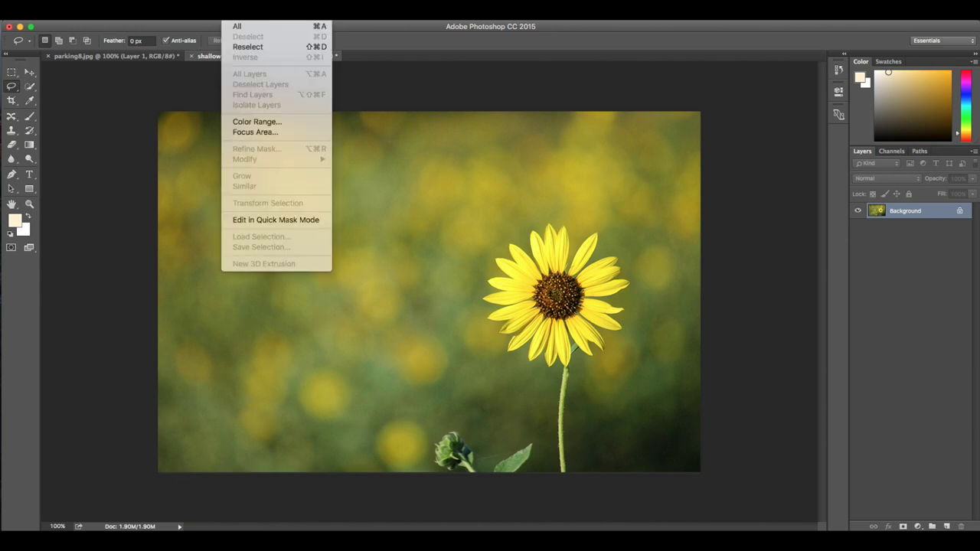
pyautogui.click(271, 132)
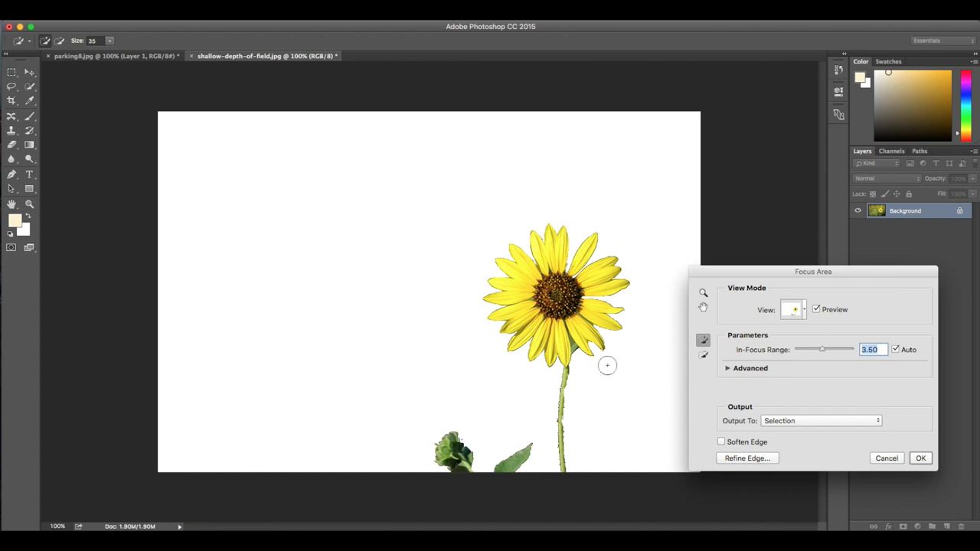
pyautogui.click(920, 457)
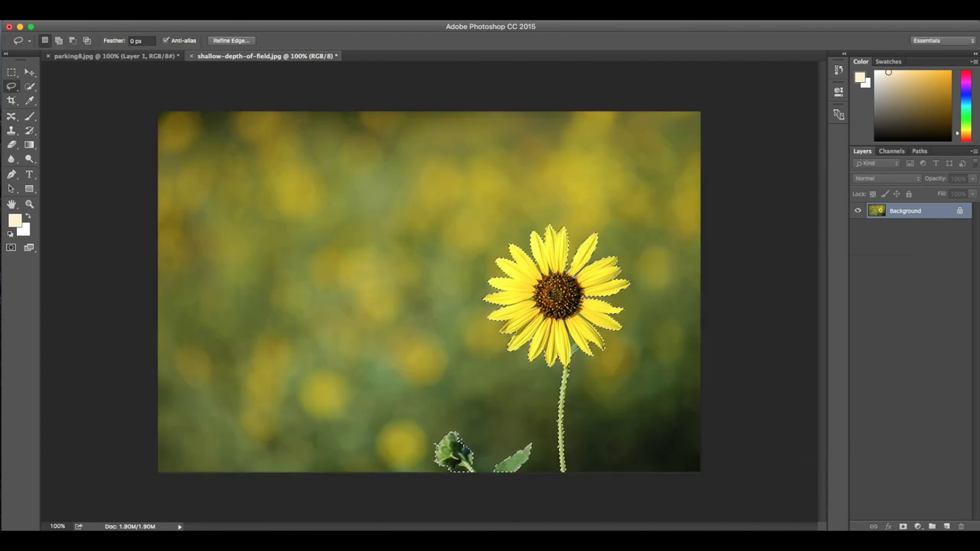
# Refine the sunflower selection's edges in Refine Edge with Smart Radius on and a 2.2 px radius
pyautogui.click(234, 9)
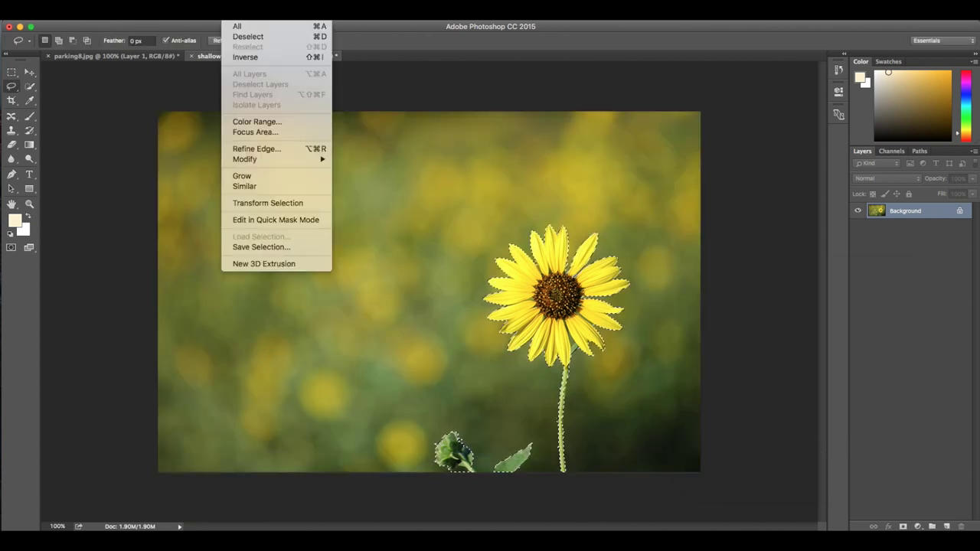
pyautogui.click(264, 149)
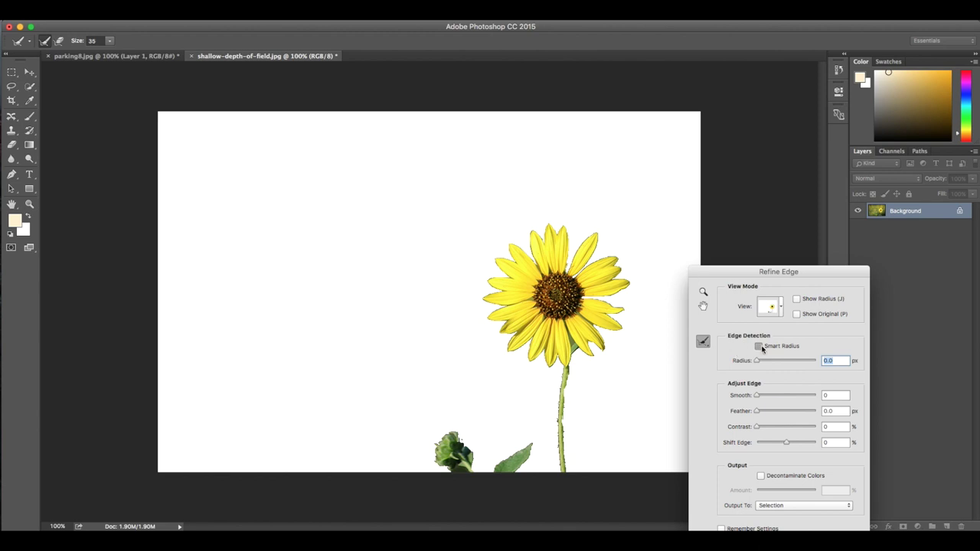
pyautogui.click(759, 347)
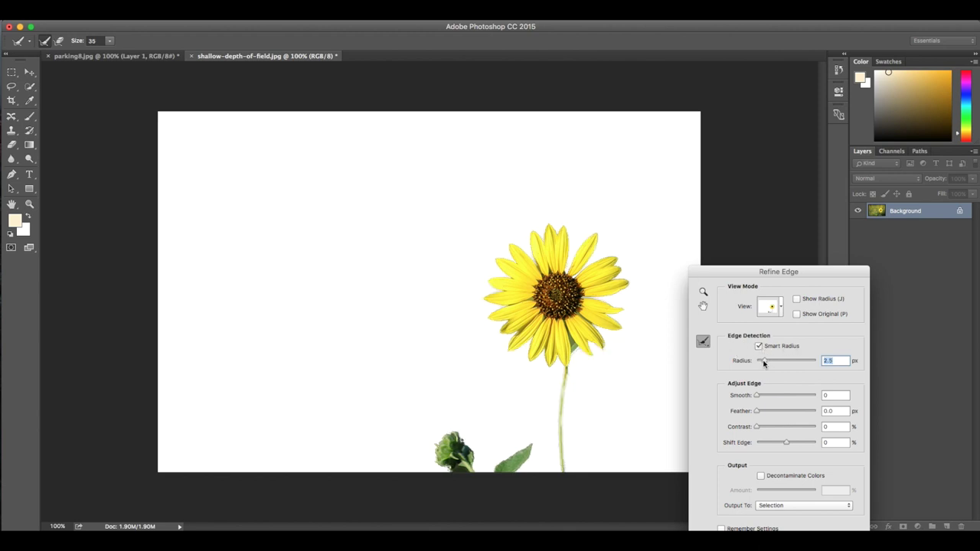
pyautogui.moveTo(763, 363); pyautogui.dragTo(763, 363)
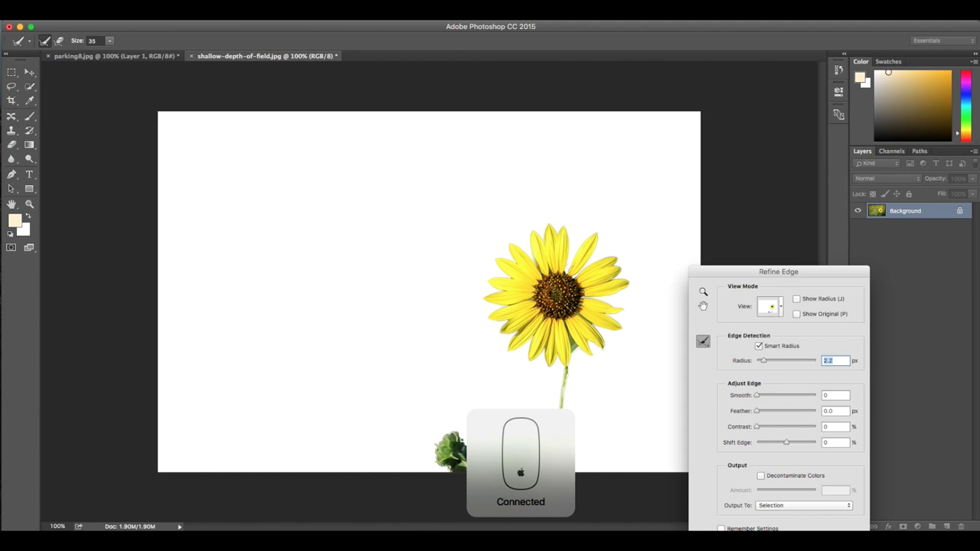
pyautogui.press('Return')
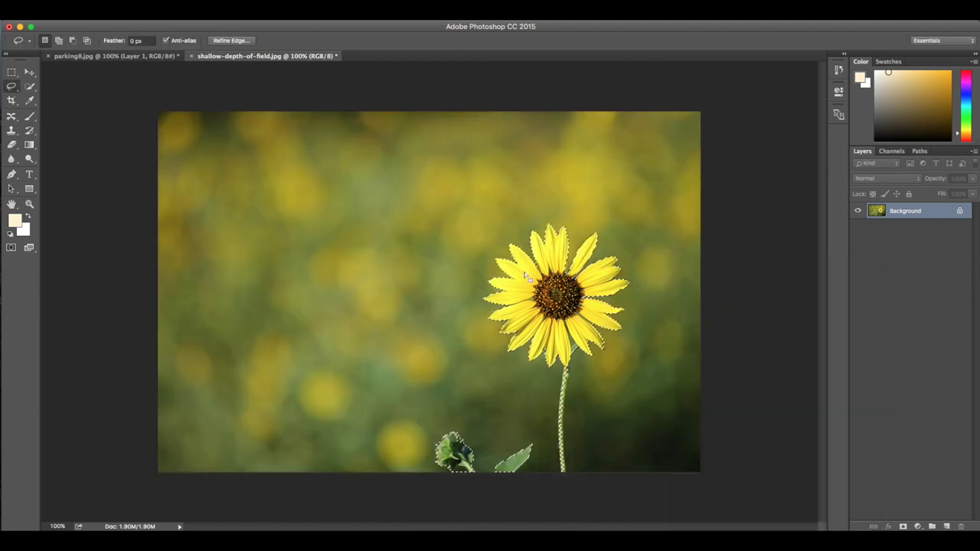
# Copy the selected sunflower to Layer 1 and move the copy to the left
pyautogui.hotkey('ctrl', 'j')
pyautogui.press('v')
pyautogui.moveTo(564, 300); pyautogui.dragTo(338, 299)
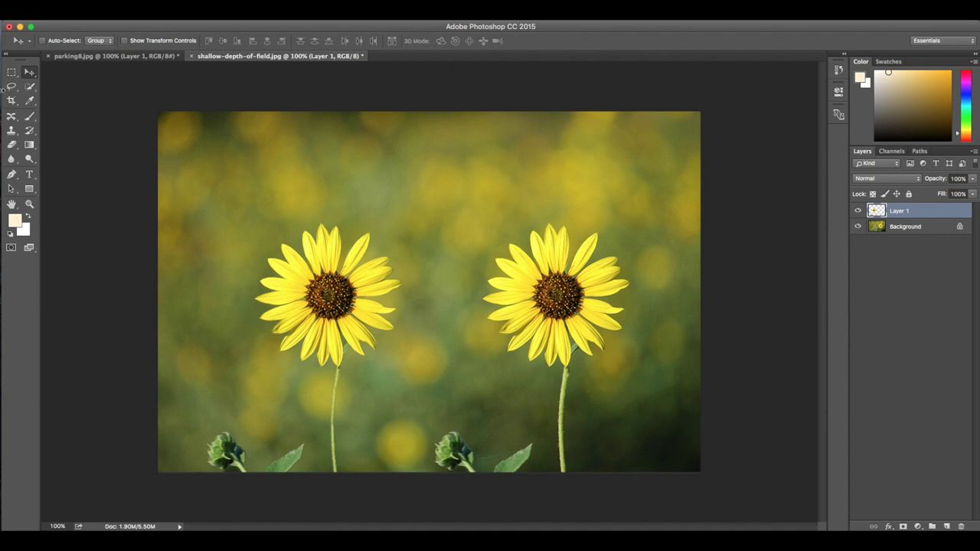
# Try a quick selection on a left petal, deselect it, and hide Layer 1
pyautogui.click(31, 89)
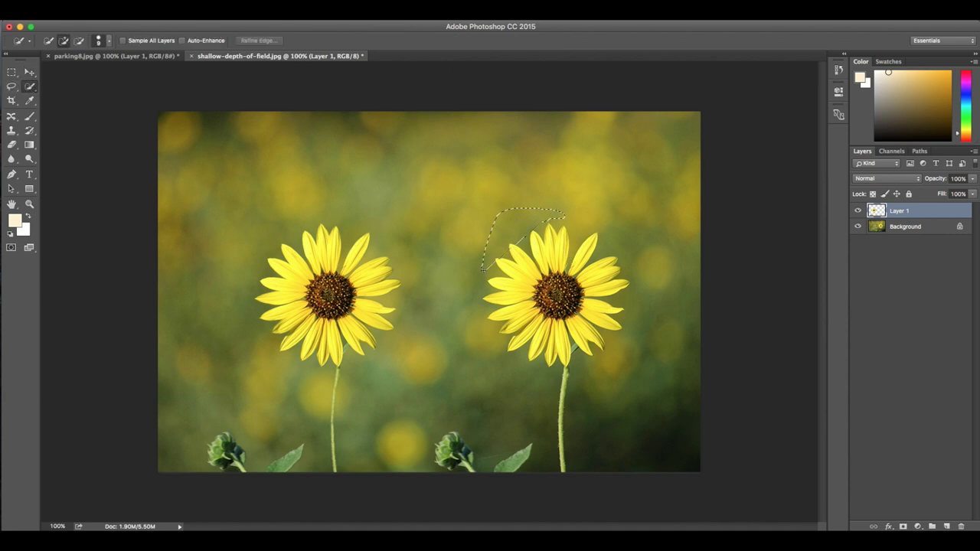
pyautogui.moveTo(354, 259); pyautogui.dragTo(366, 239)
pyautogui.hotkey('ctrl', 'd')
pyautogui.click(234, 9)
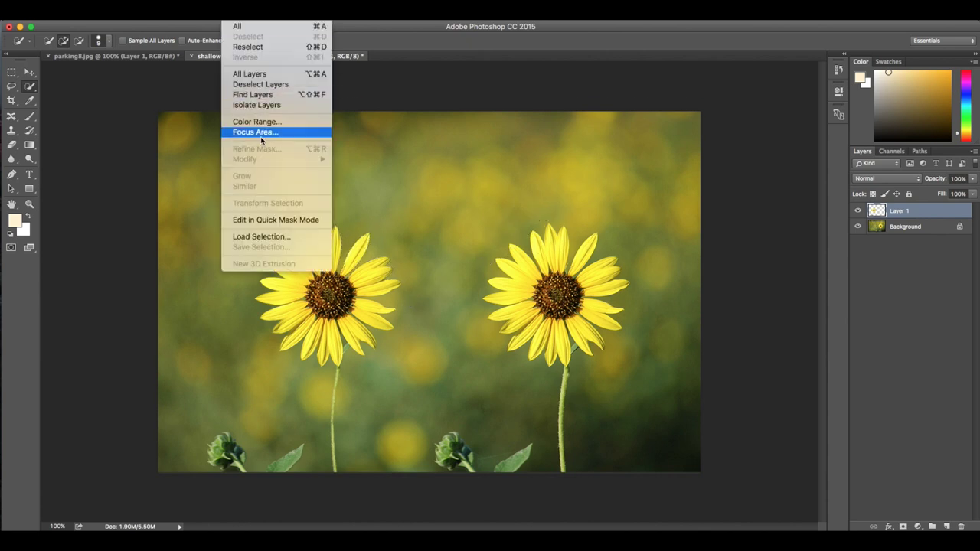
pyautogui.press('Escape')
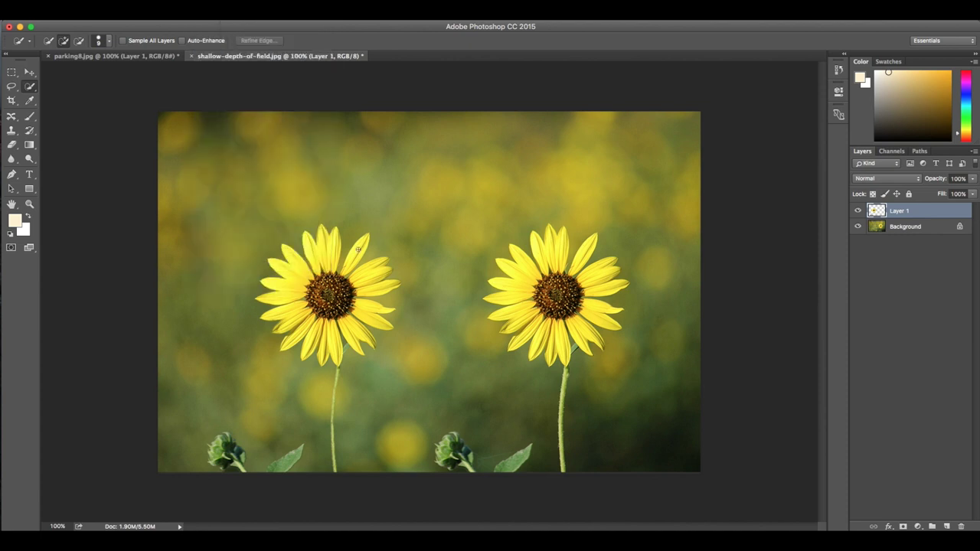
pyautogui.click(858, 210)
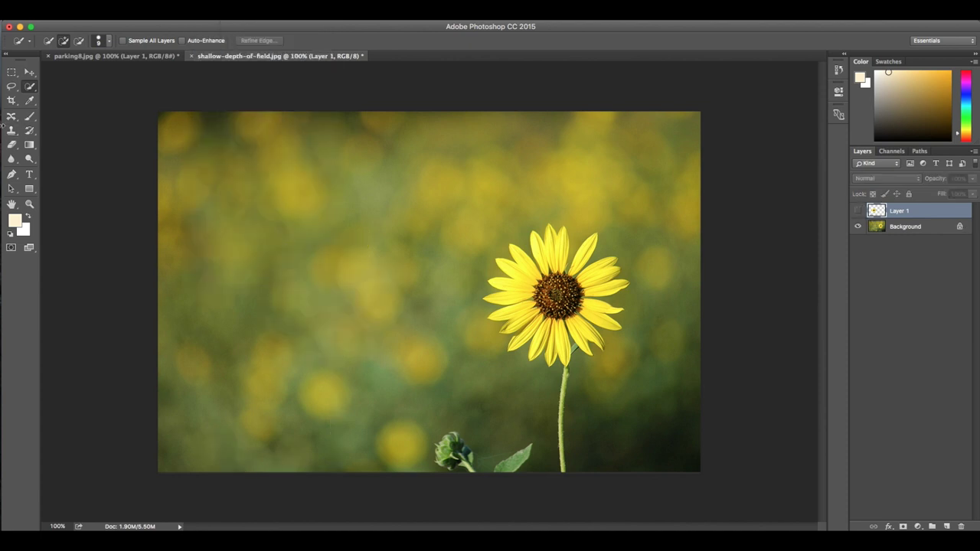
# Lasso the bud and leaf on the Background layer and remove them with a Content-Aware fill
pyautogui.click(11, 117)
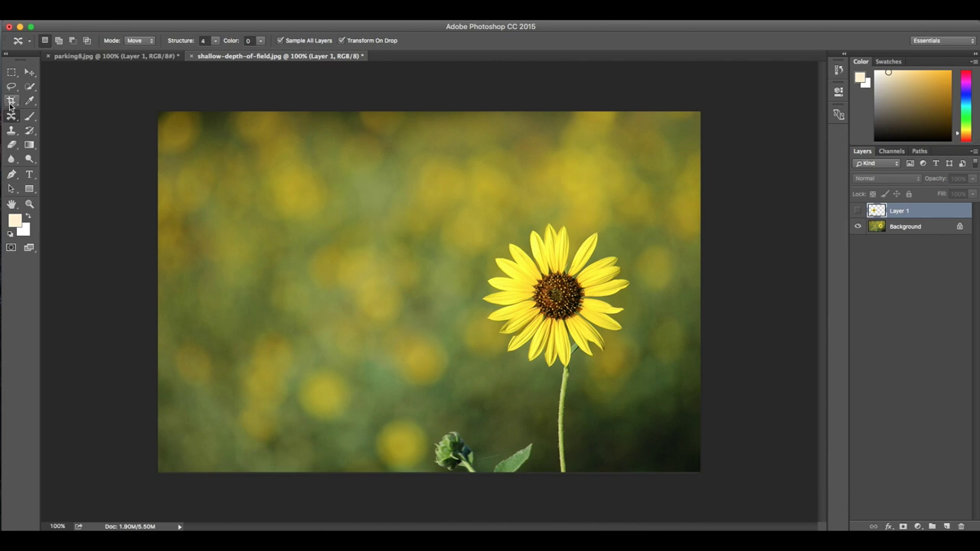
pyautogui.click(873, 228)
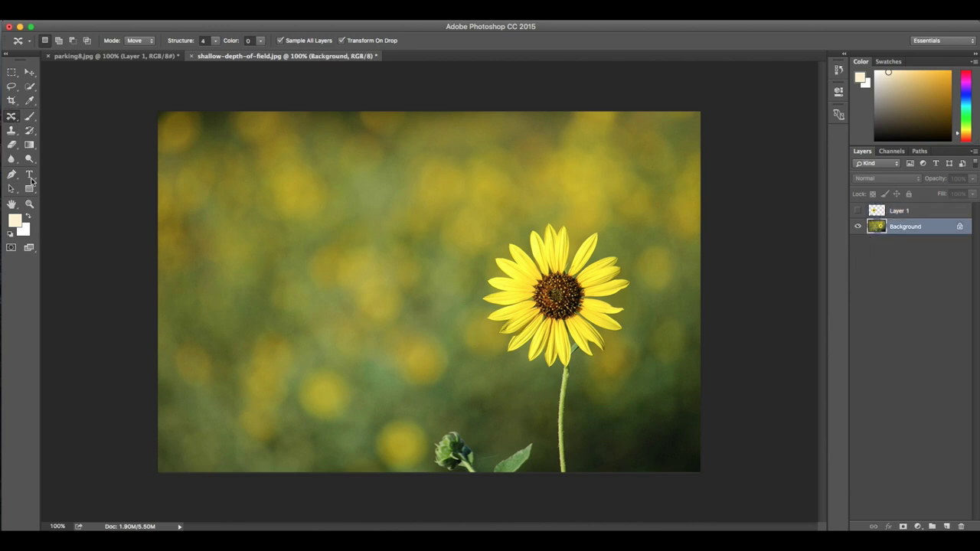
pyautogui.click(12, 86)
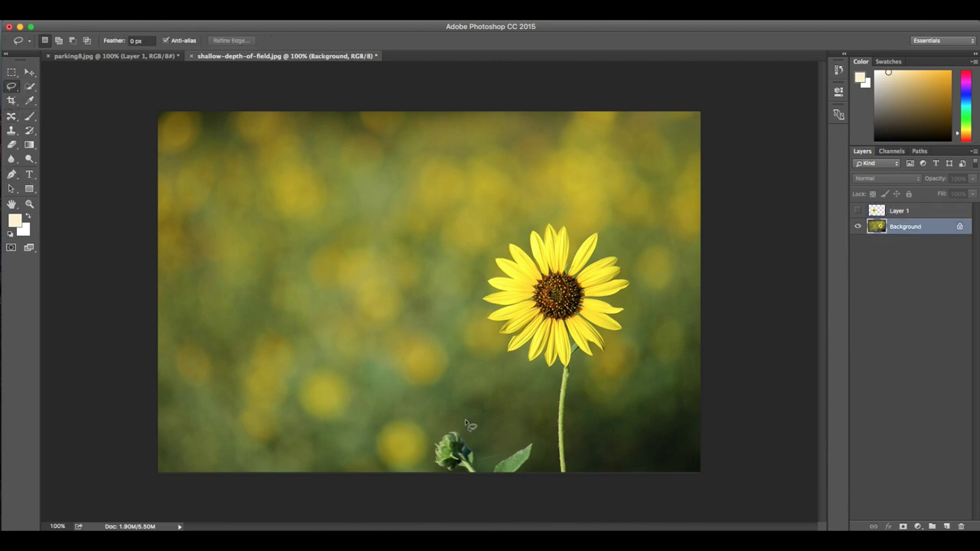
pyautogui.moveTo(462, 414)
pyautogui.mouseDown()
pyautogui.moveTo(519, 433)
pyautogui.moveTo(462, 418)
pyautogui.mouseUp()
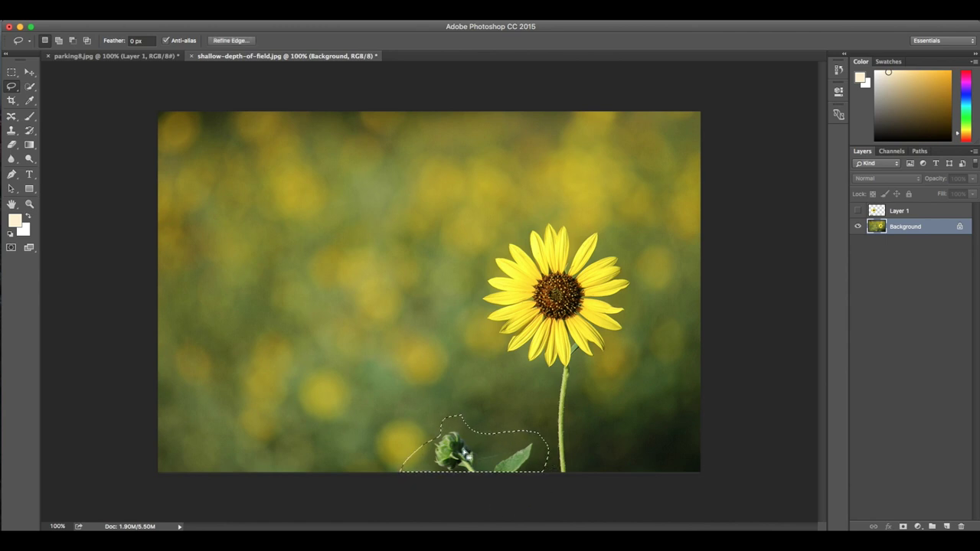
pyautogui.hotkey('shift', 'BackSpace')
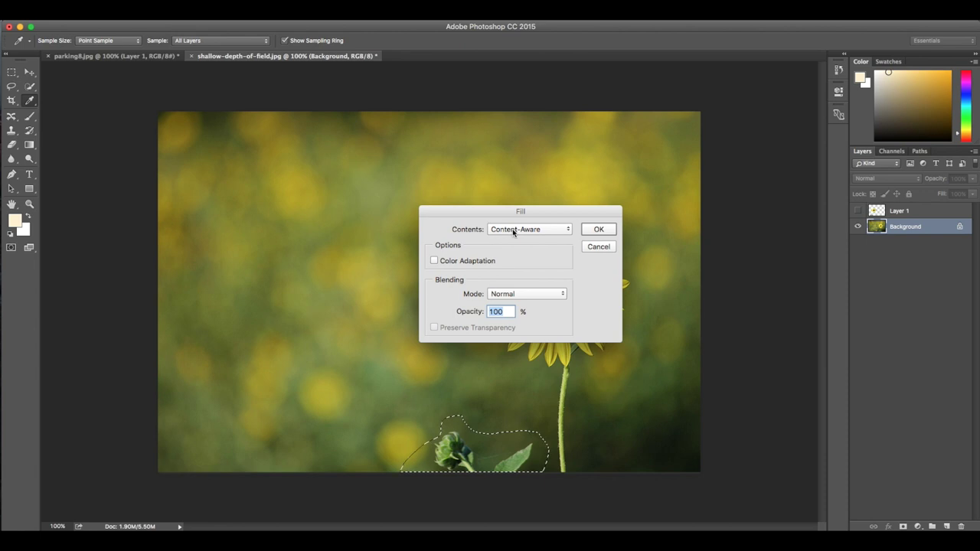
pyautogui.click(599, 229)
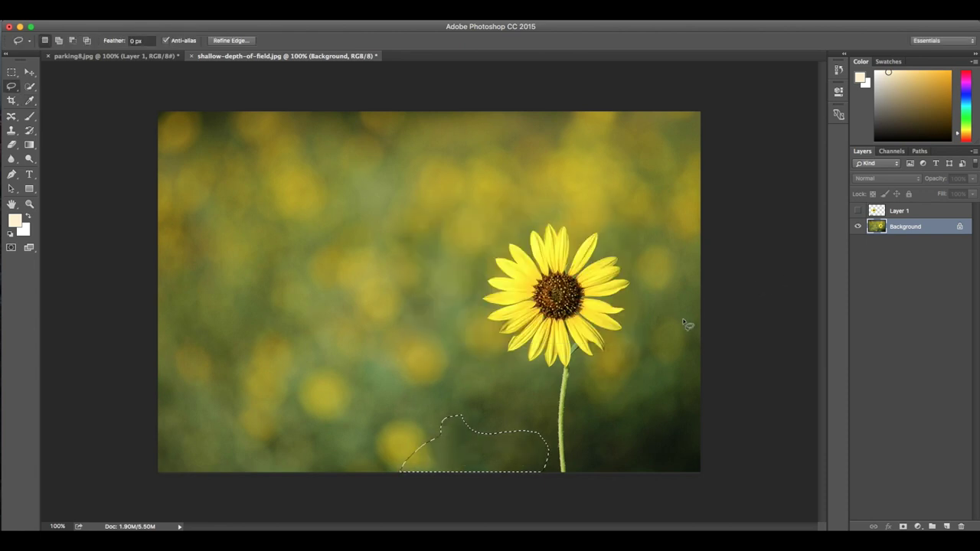
pyautogui.hotkey('ctrl', 'd')
# Outline the sunflower and stem and shift them left with Content-Aware Move, then deselect
pyautogui.click(11, 118)
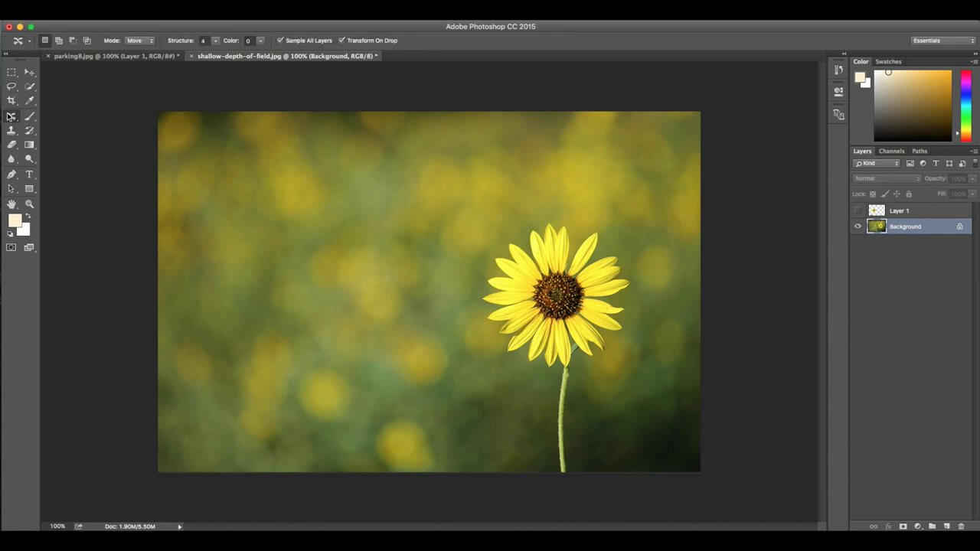
pyautogui.moveTo(567, 216)
pyautogui.mouseDown()
pyautogui.moveTo(511, 378)
pyautogui.moveTo(593, 217)
pyautogui.mouseUp()
pyautogui.moveTo(549, 306); pyautogui.dragTo(278, 306)
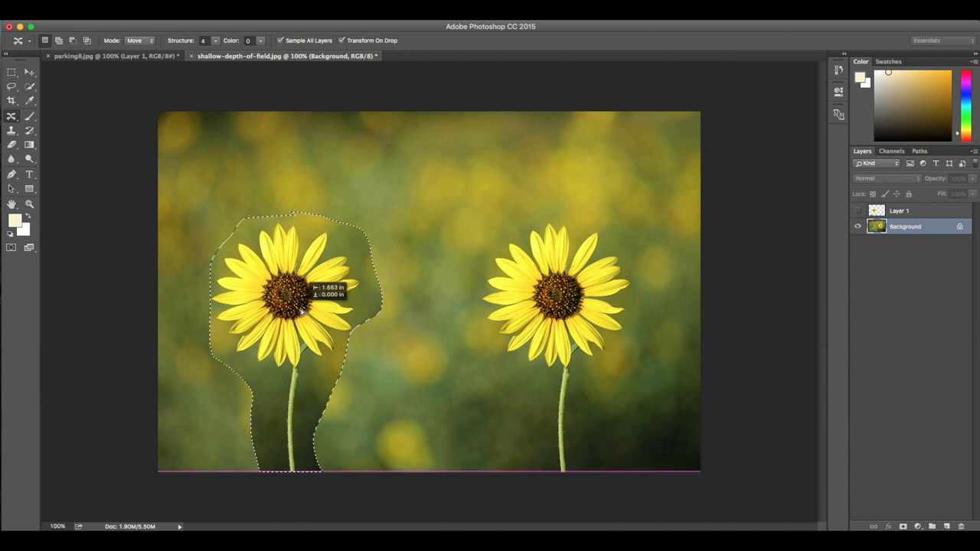
pyautogui.press('Return')
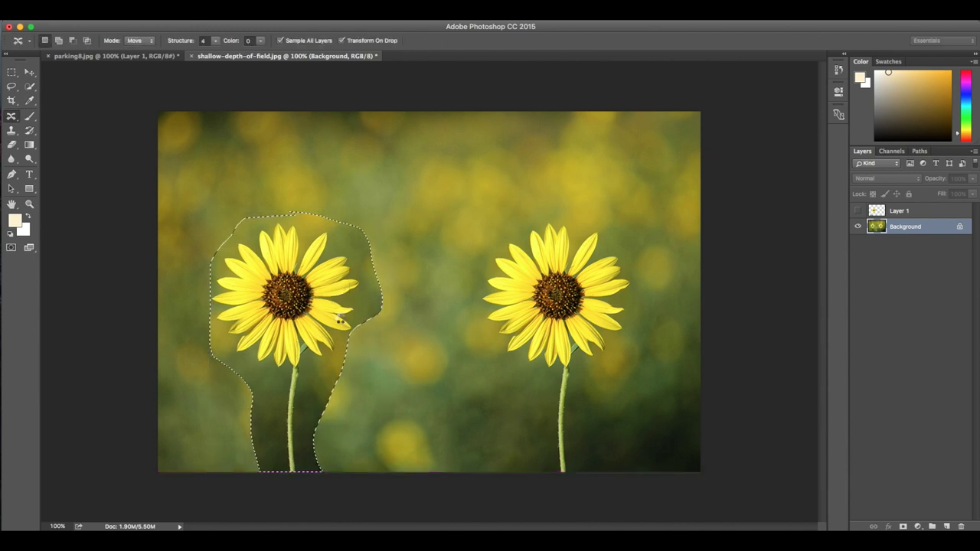
pyautogui.hotkey('ctrl', 'd')
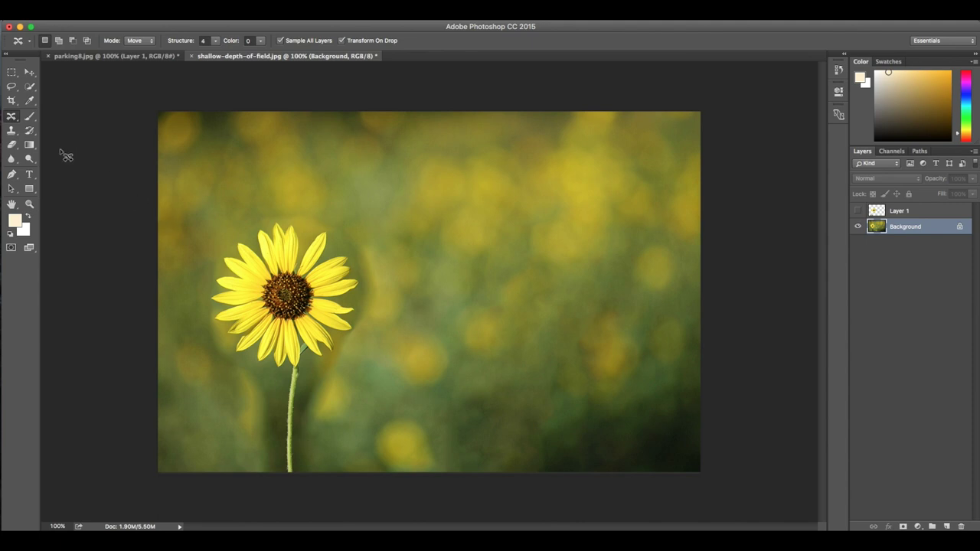
# Close the sunflower image unsaved, then Content-Aware fill the blue car at parking8.jpg's left edge
pyautogui.click(193, 57)
pyautogui.click(498, 205)
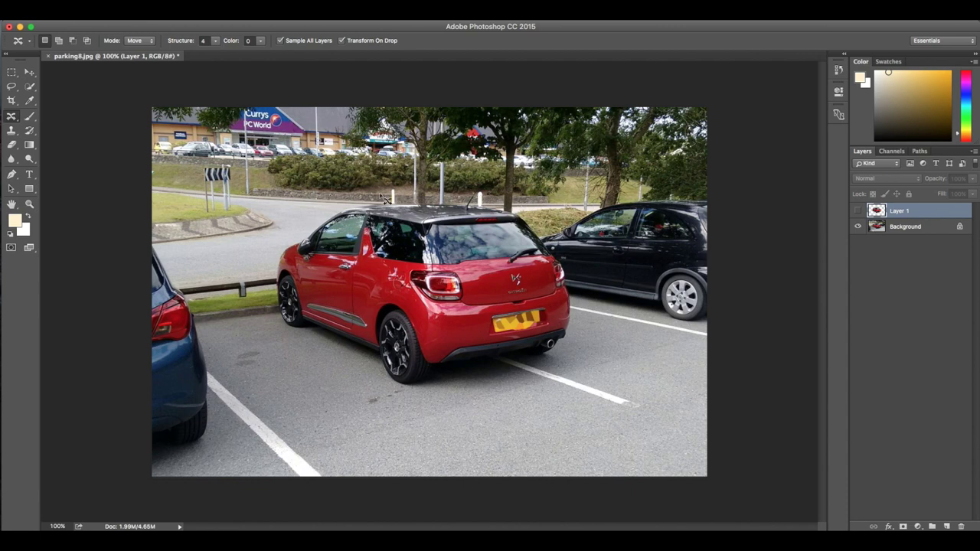
pyautogui.click(11, 86)
pyautogui.moveTo(176, 279)
pyautogui.mouseDown()
pyautogui.moveTo(215, 447)
pyautogui.moveTo(98, 454)
pyautogui.moveTo(115, 232)
pyautogui.moveTo(176, 279)
pyautogui.mouseUp()
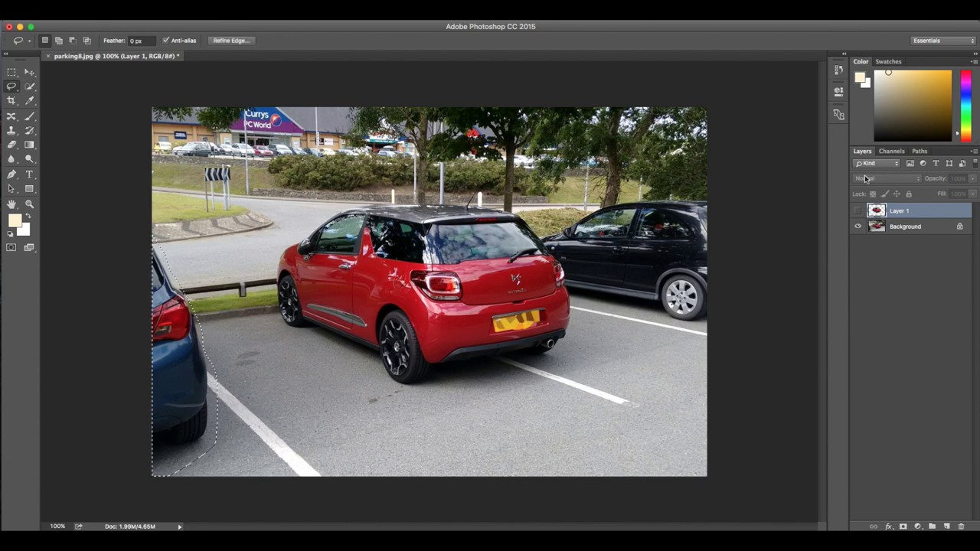
pyautogui.click(888, 226)
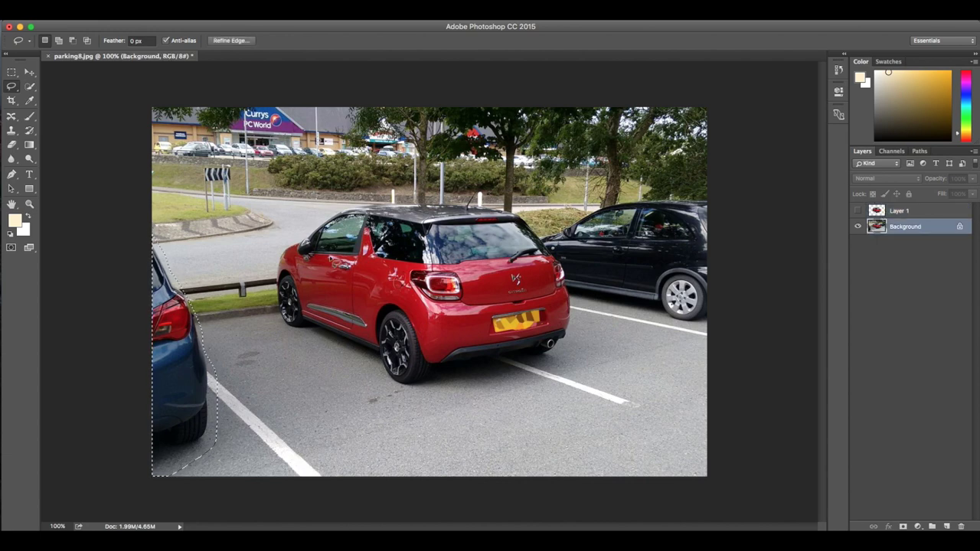
pyautogui.hotkey('shift', 'BackSpace')
pyautogui.click(595, 225)
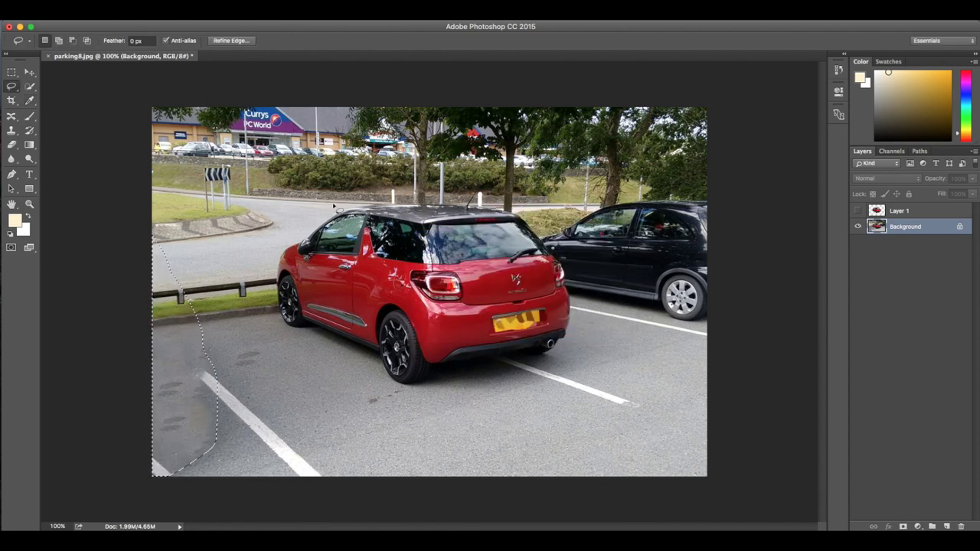
pyautogui.hotkey('ctrl', 'd')
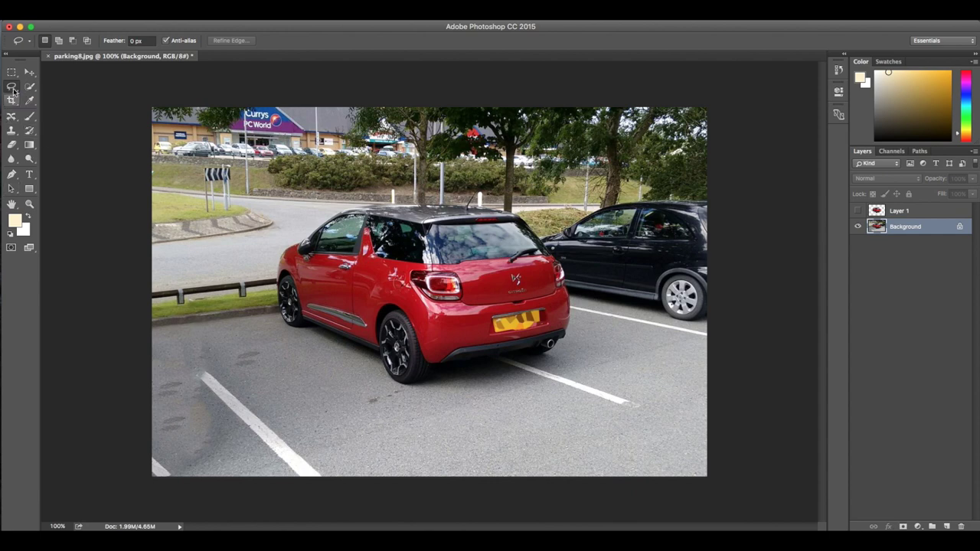
# Heal the dark smudges and leftover white line on the lower-left asphalt with a 60 px Spot Healing Brush
pyautogui.click(11, 117)
pyautogui.rightClick(12, 117)
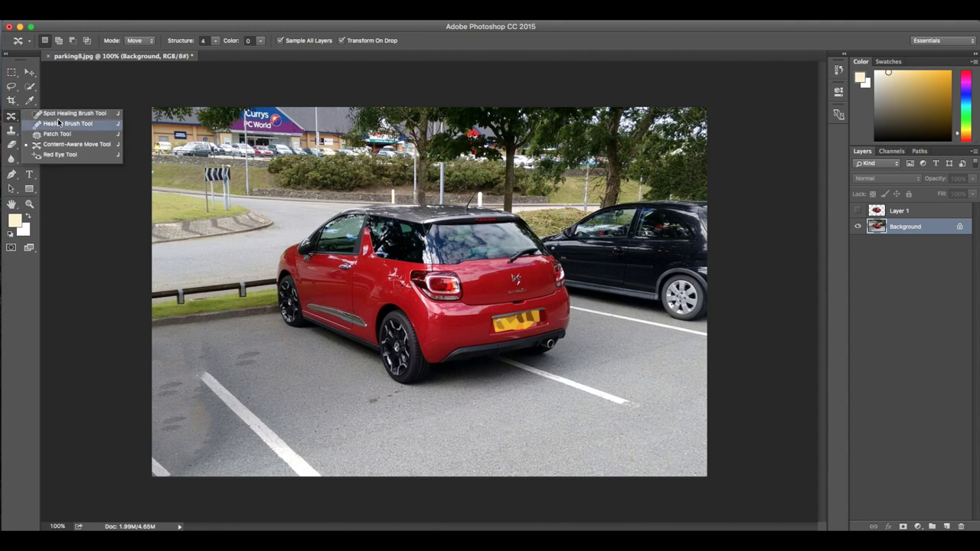
pyautogui.click(65, 114)
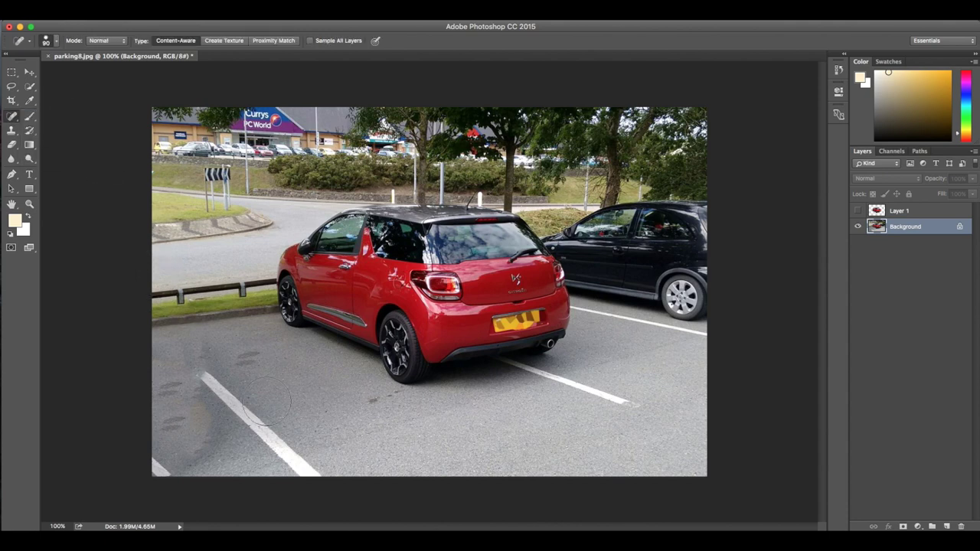
pyautogui.press('[')
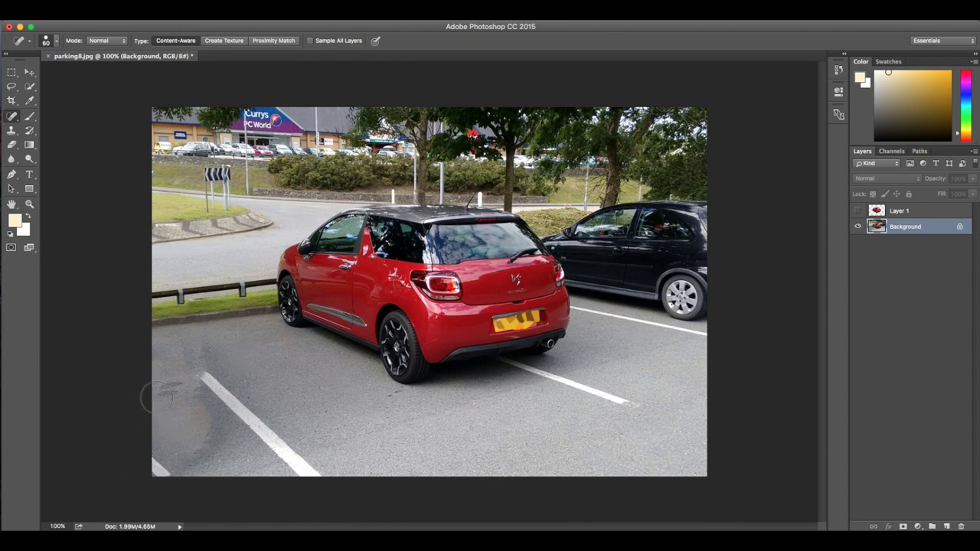
pyautogui.click(198, 392)
pyautogui.moveTo(212, 422); pyautogui.dragTo(162, 465)
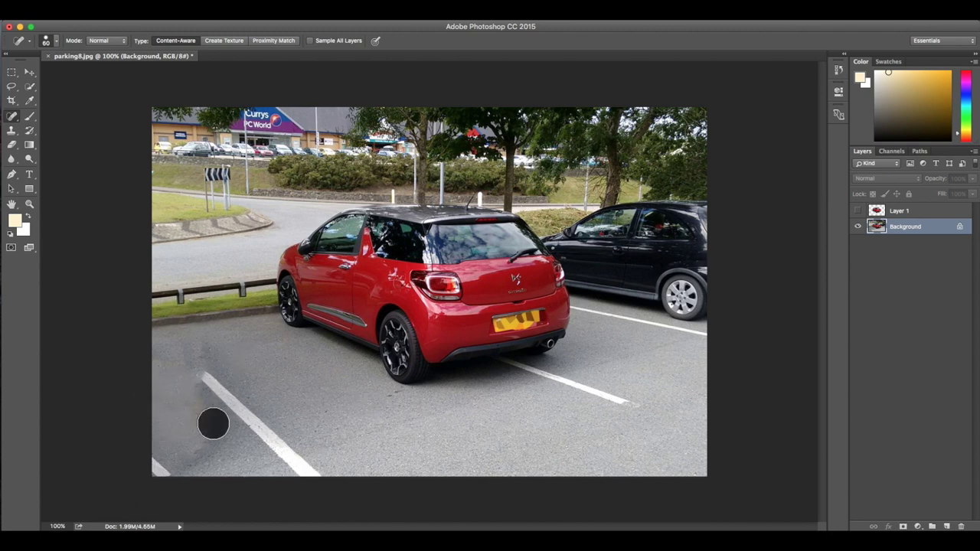
pyautogui.click(204, 373)
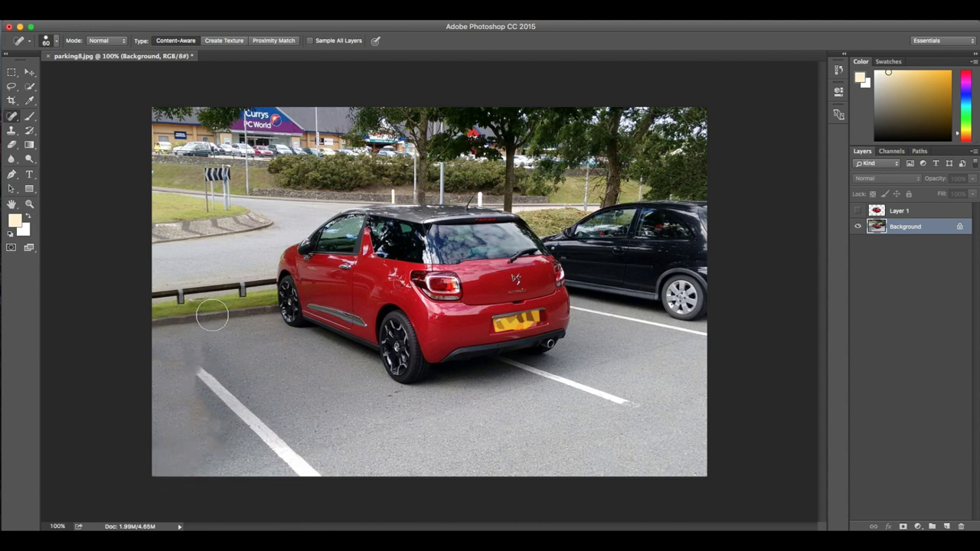
# Outline the road sign on the left with the Content-Aware Move Tool
pyautogui.hotkey('shift', 'j')
pyautogui.rightClick(17, 120)
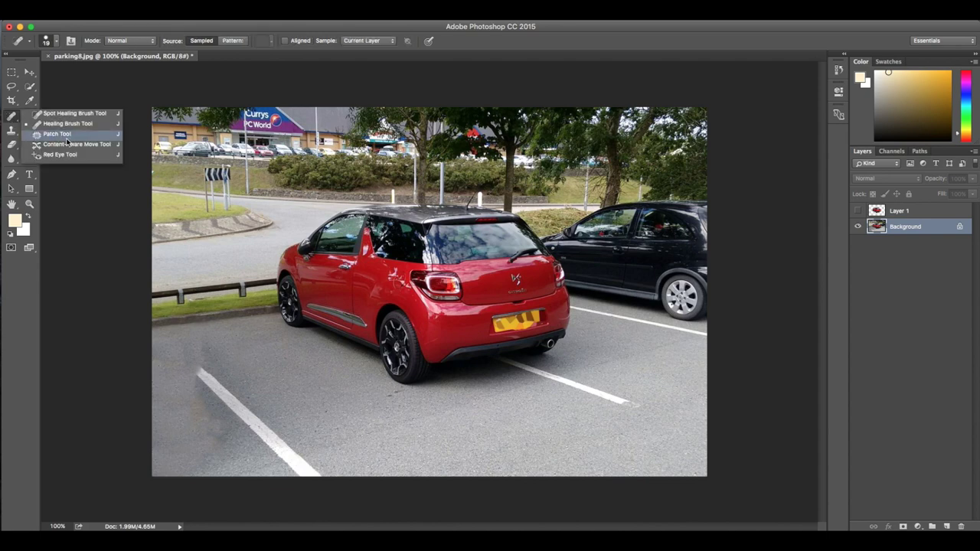
pyautogui.click(60, 146)
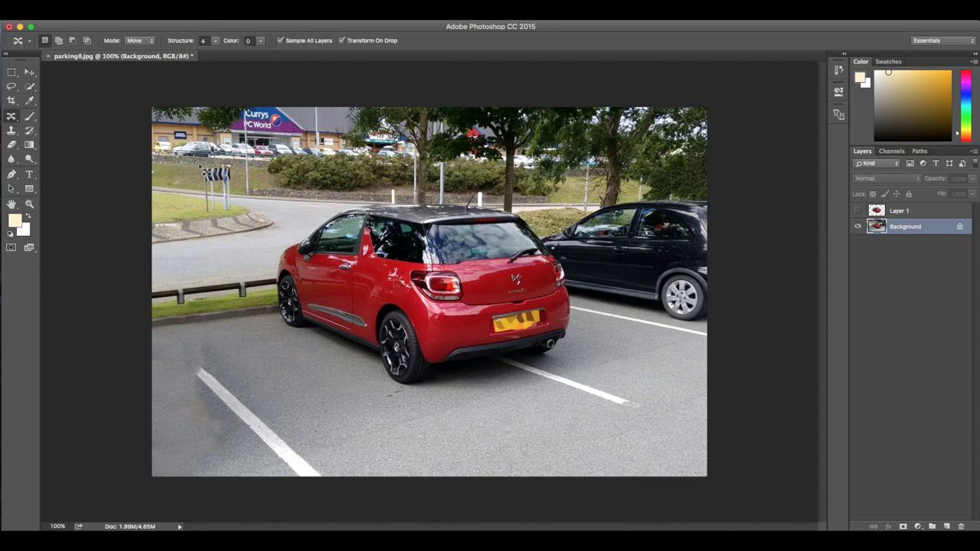
pyautogui.moveTo(200, 167)
pyautogui.mouseDown()
pyautogui.moveTo(205, 224)
pyautogui.moveTo(236, 217)
pyautogui.moveTo(237, 169)
pyautogui.moveTo(200, 168)
pyautogui.moveTo(175, 190)
pyautogui.mouseUp()
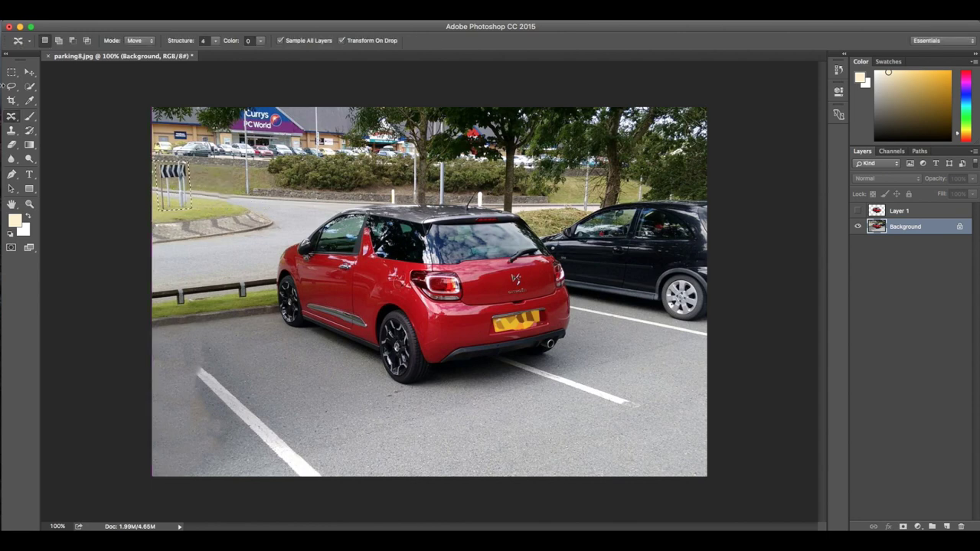
# Try the Healing Brush without a source point, dismiss the warnings, and deselect the road sign
pyautogui.rightClick(24, 123)
pyautogui.click(61, 130)
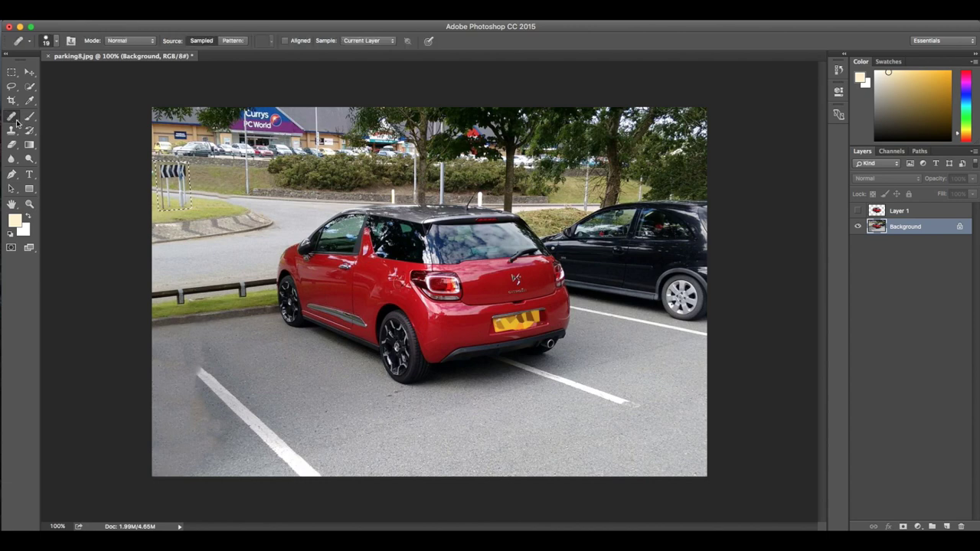
pyautogui.click(233, 199)
pyautogui.click(602, 205)
pyautogui.press('super+d')
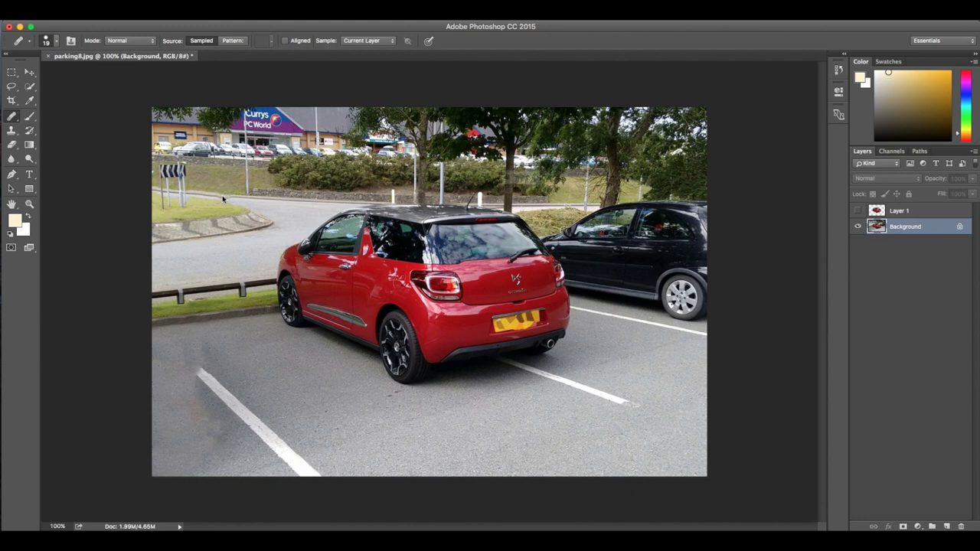
pyautogui.click(232, 199)
pyautogui.press('Return')
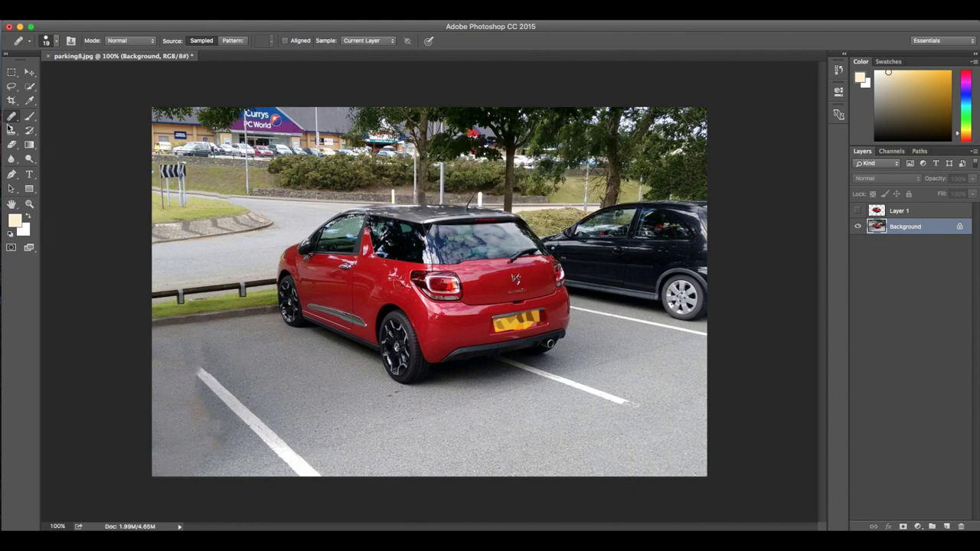
# Return to the Spot Healing Brush and shrink it to 25 pixels
pyautogui.rightClick(13, 120)
pyautogui.click(61, 115)
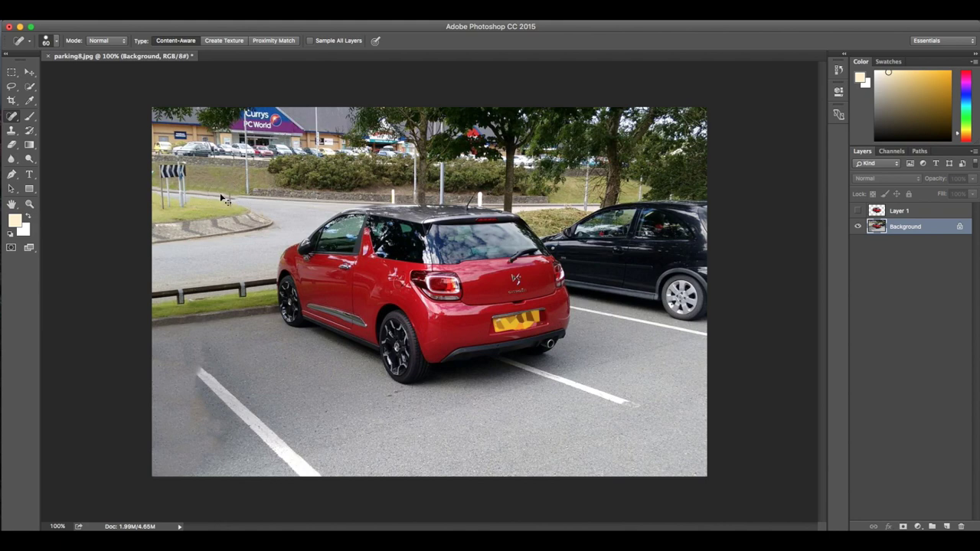
pyautogui.press('[')
pyautogui.press('[')
pyautogui.press('[')
pyautogui.press('[')
pyautogui.press('[')
pyautogui.press('[')
# Show Layer 1's red car copy, load its outline, then return to Background and deselect
pyautogui.click(29, 71)
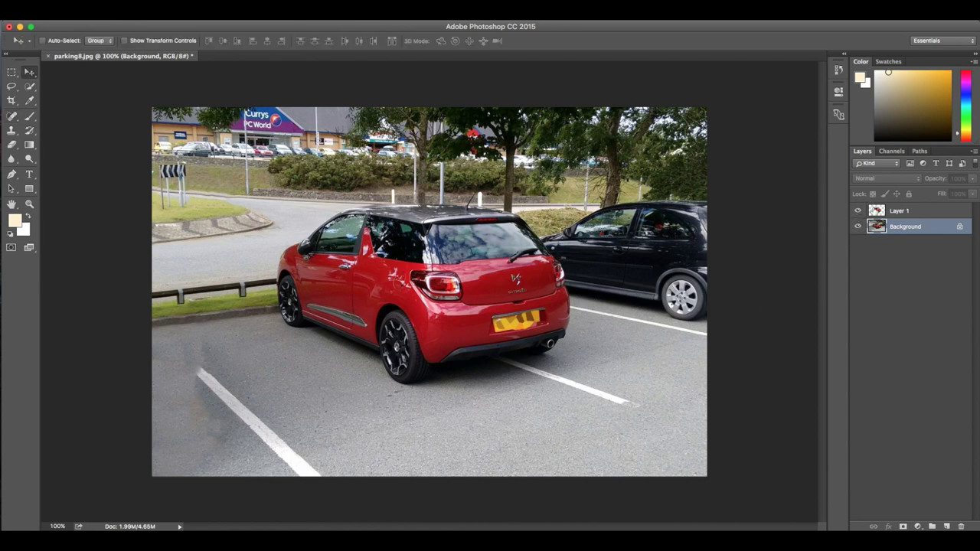
pyautogui.click(882, 214)
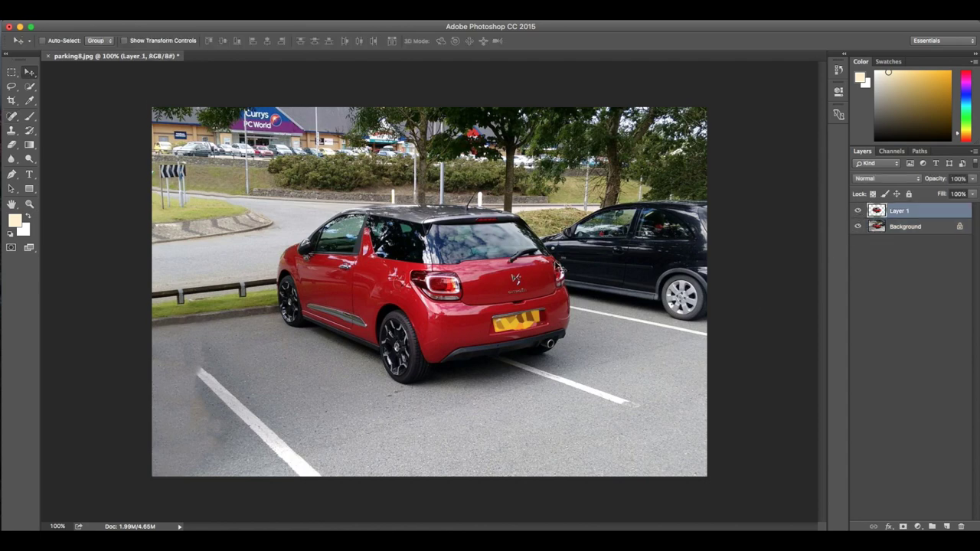
pyautogui.keyDown('ctrl'); pyautogui.click(887, 212); pyautogui.keyUp('ctrl')
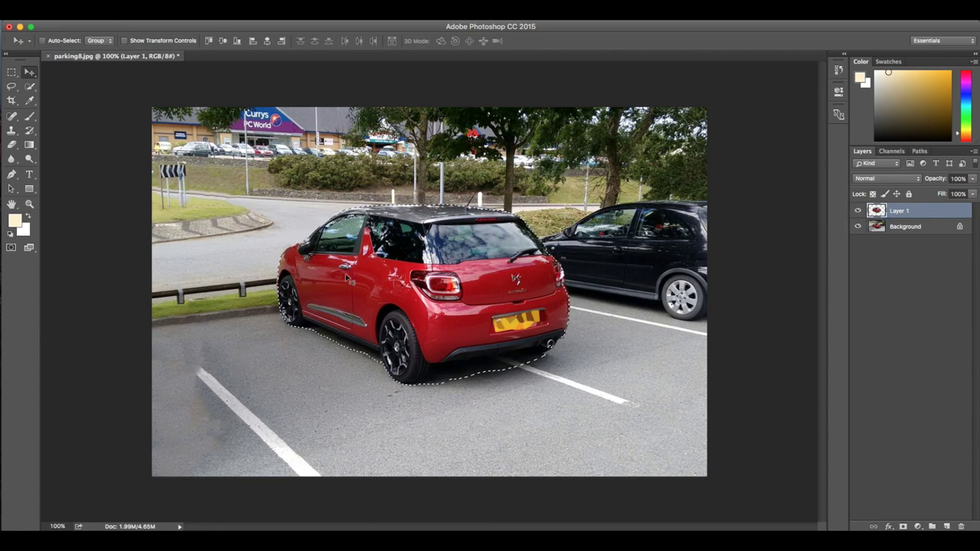
pyautogui.click(874, 229)
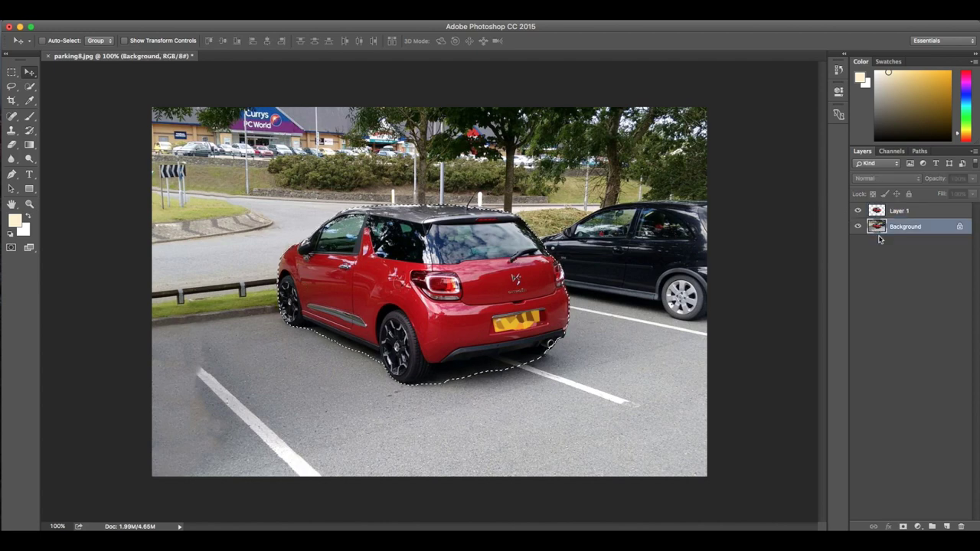
pyautogui.hotkey('ctrl', 'd')
pyautogui.click(206, 9)
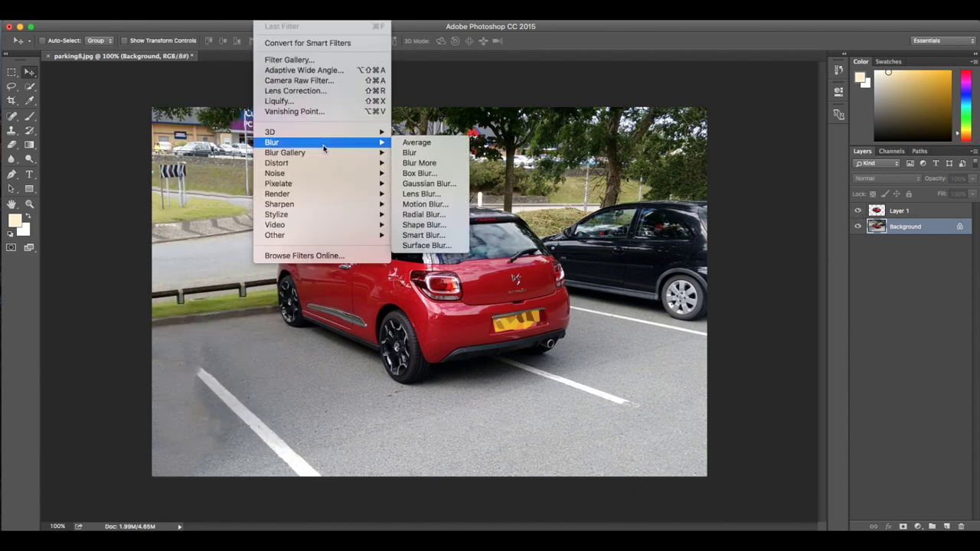
pyautogui.moveTo(284, 152)
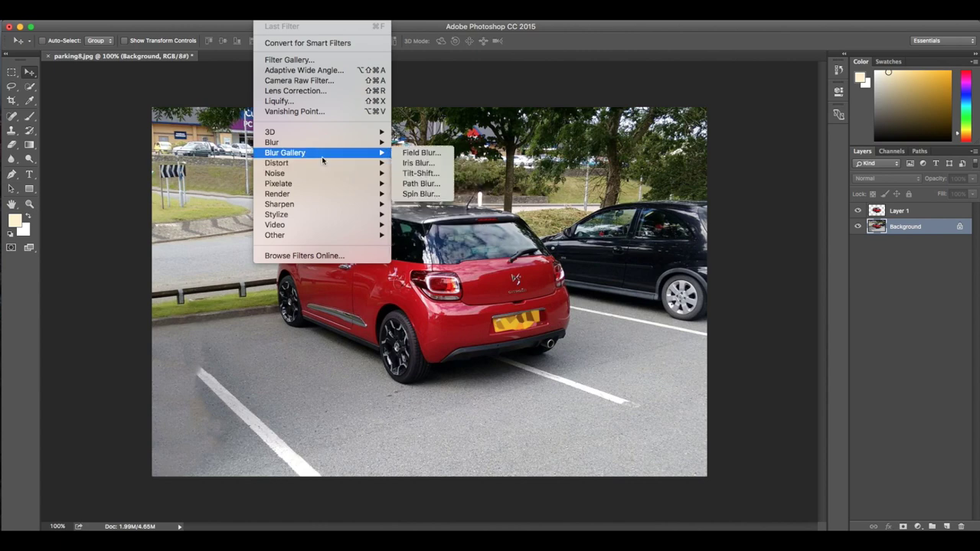
# Add a Path Blur path running along the road toward the bottom edge
pyautogui.click(421, 186)
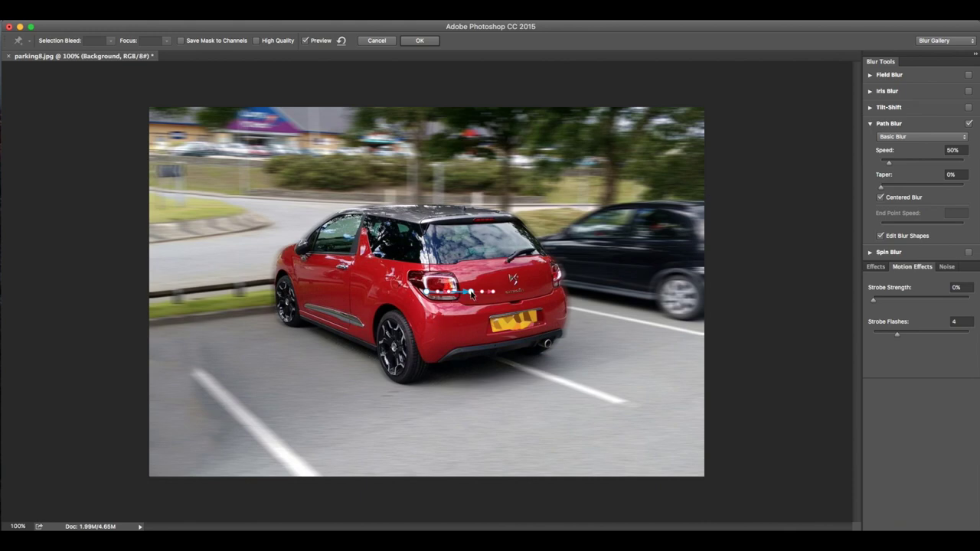
pyautogui.moveTo(428, 295); pyautogui.dragTo(214, 261)
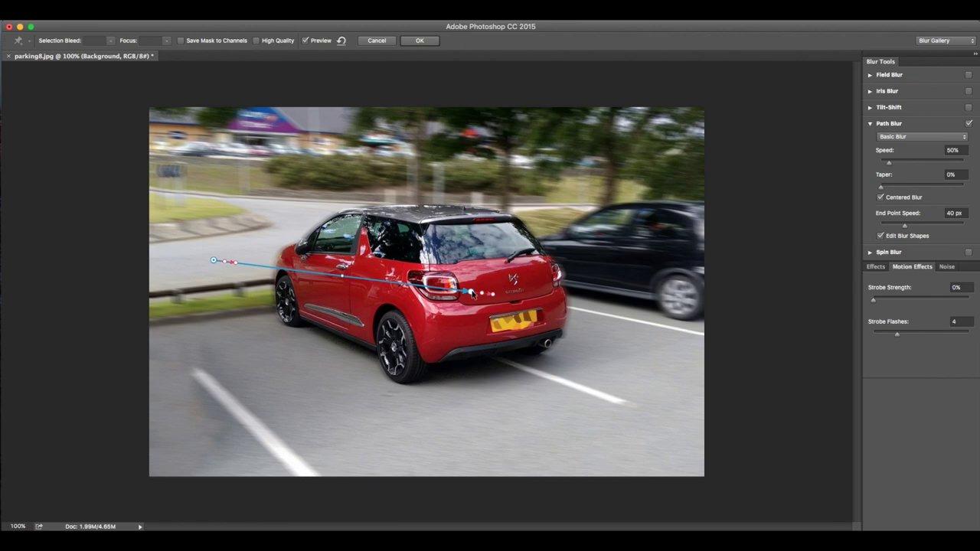
pyautogui.moveTo(470, 292)
pyautogui.mouseDown()
pyautogui.moveTo(420, 417)
pyautogui.moveTo(435, 459)
pyautogui.mouseUp()
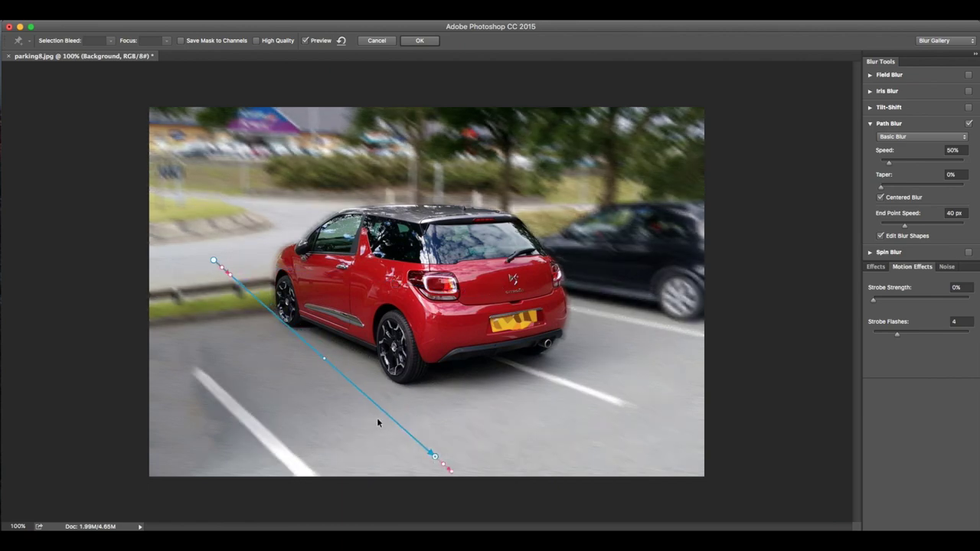
pyautogui.moveTo(214, 261); pyautogui.dragTo(170, 277)
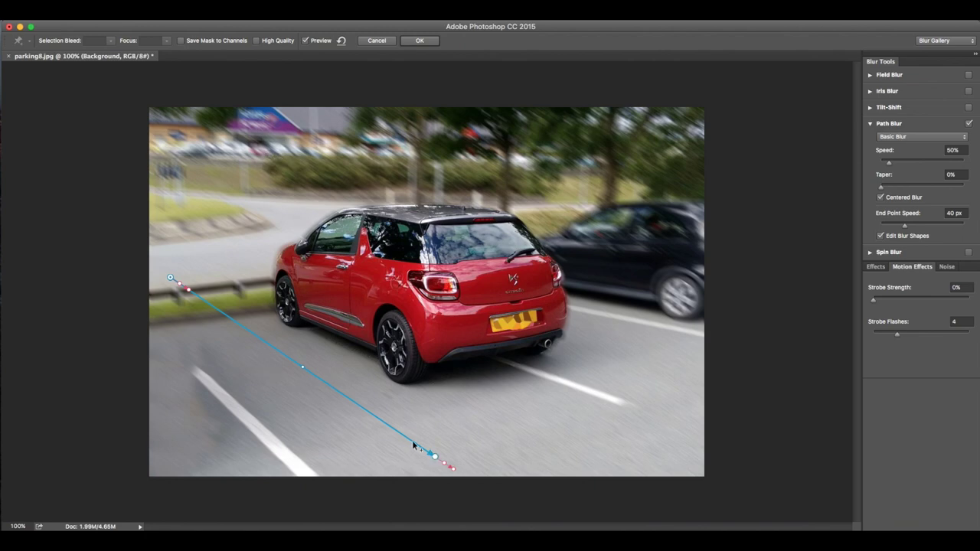
pyautogui.moveTo(433, 457); pyautogui.dragTo(452, 467)
pyautogui.moveTo(171, 279); pyautogui.dragTo(187, 279)
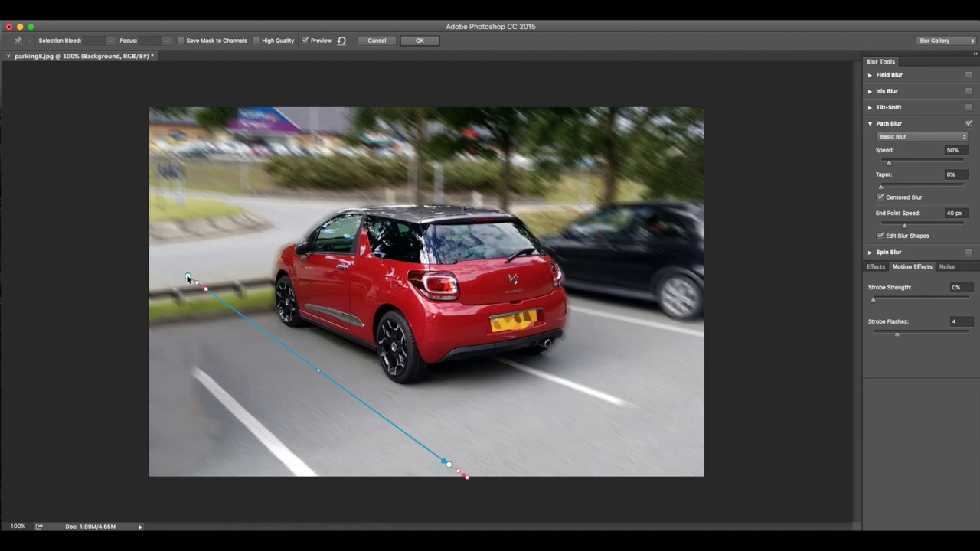
# Add a second blur path across the trees and enable a 15° Spin Blur
pyautogui.click(232, 160)
pyautogui.doubleClick(652, 164)
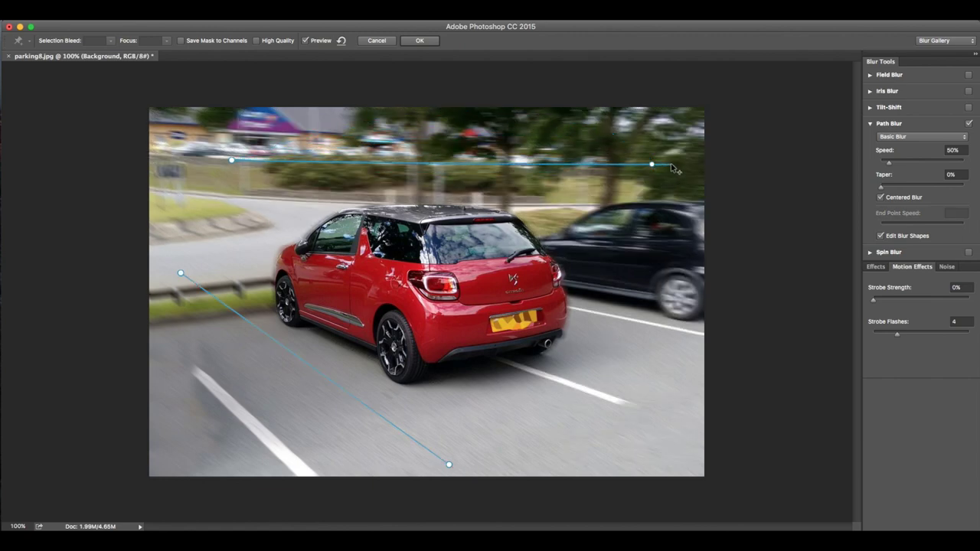
pyautogui.moveTo(672, 166); pyautogui.dragTo(671, 167)
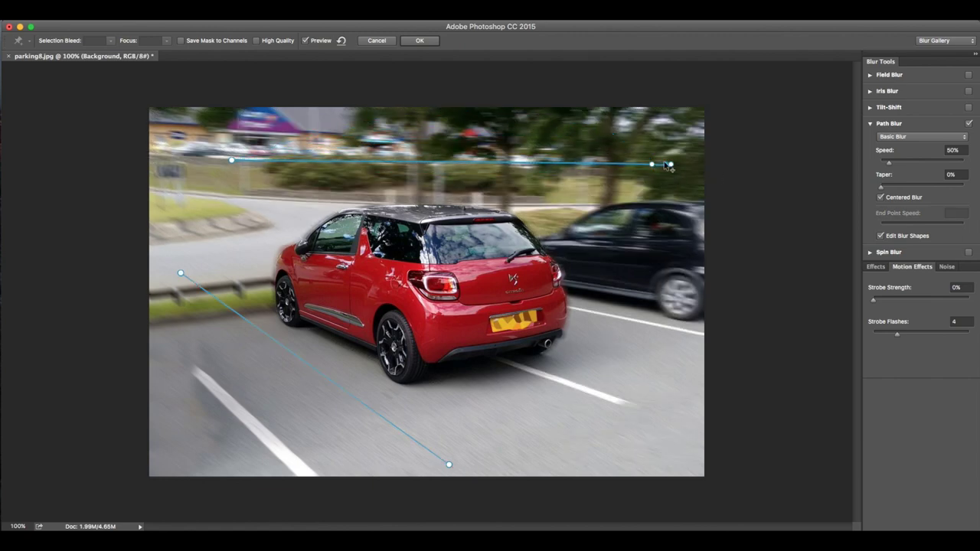
pyautogui.click(670, 165)
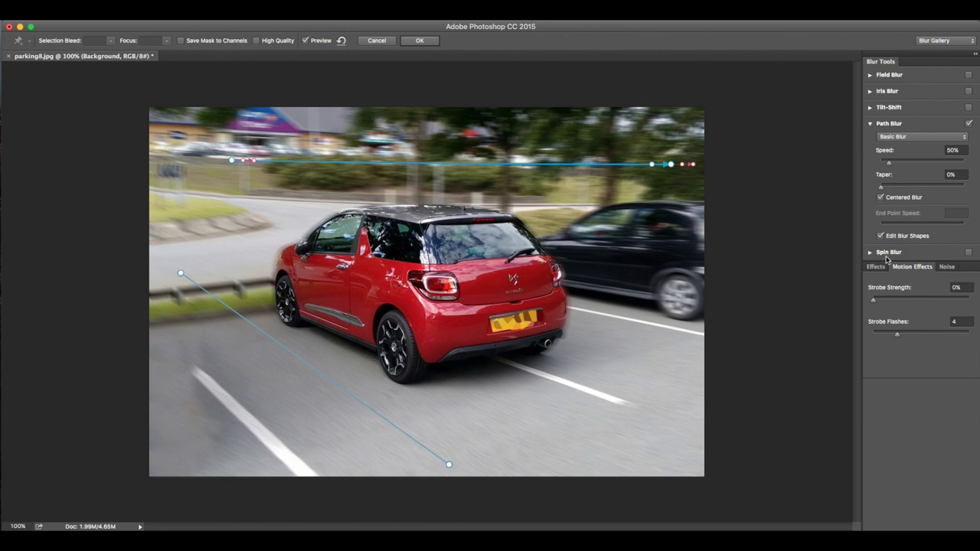
pyautogui.click(969, 253)
# Reshape the spin blur ring to fit tightly around the car's tail light and rear wheel
pyautogui.click(870, 254)
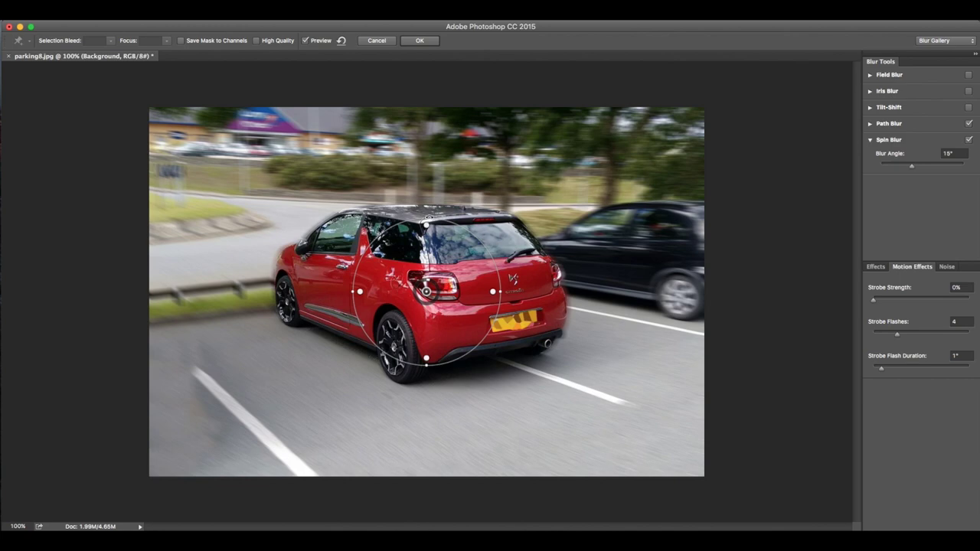
pyautogui.moveTo(427, 226); pyautogui.dragTo(427, 263)
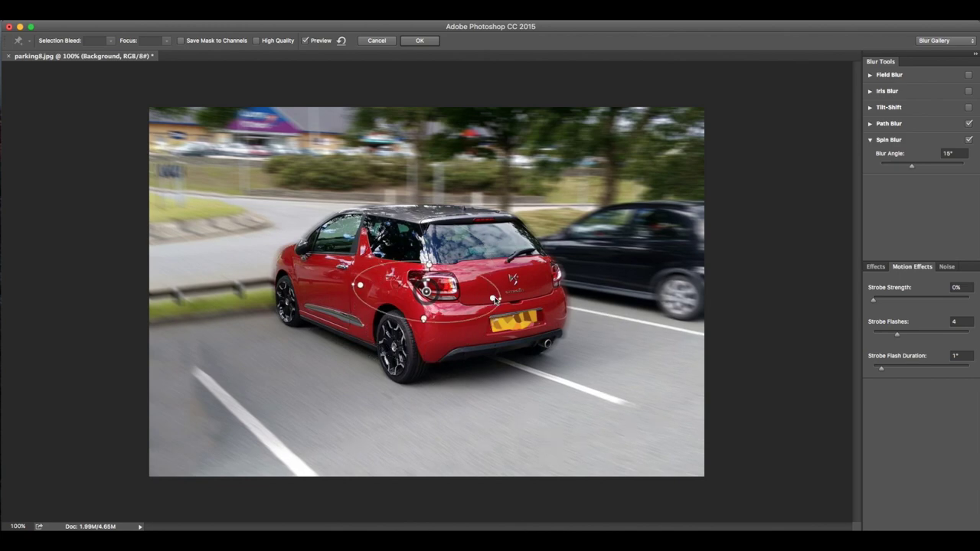
pyautogui.moveTo(469, 295)
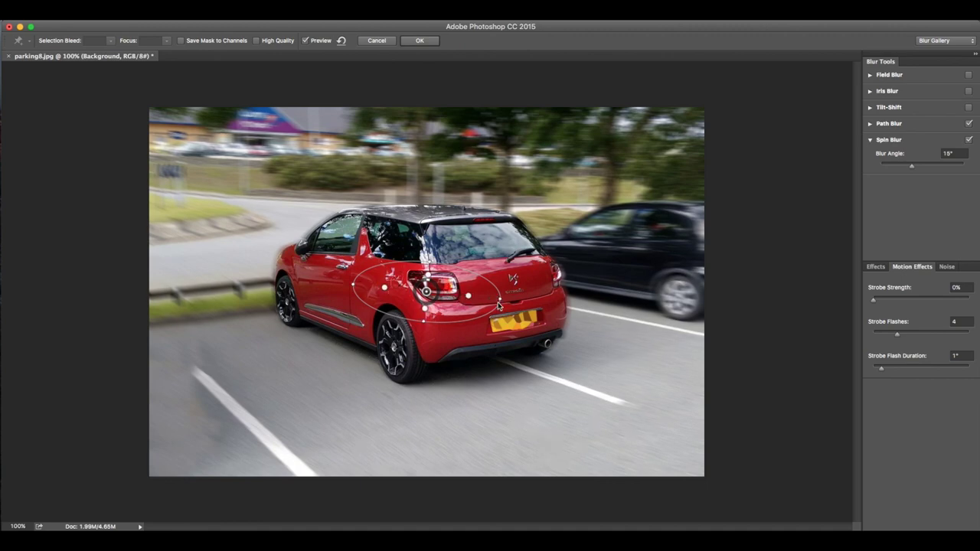
pyautogui.moveTo(498, 306)
pyautogui.mouseDown()
pyautogui.moveTo(462, 295)
pyautogui.moveTo(443, 270)
pyautogui.moveTo(391, 347)
pyautogui.moveTo(368, 346)
pyautogui.mouseUp()
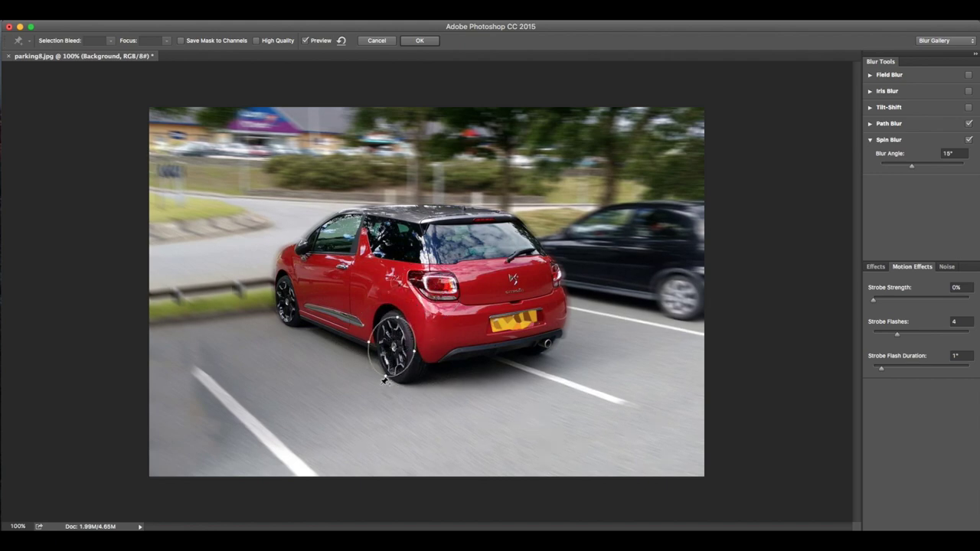
pyautogui.moveTo(394, 383)
pyautogui.mouseDown()
pyautogui.moveTo(400, 390)
pyautogui.moveTo(398, 383)
pyautogui.mouseUp()
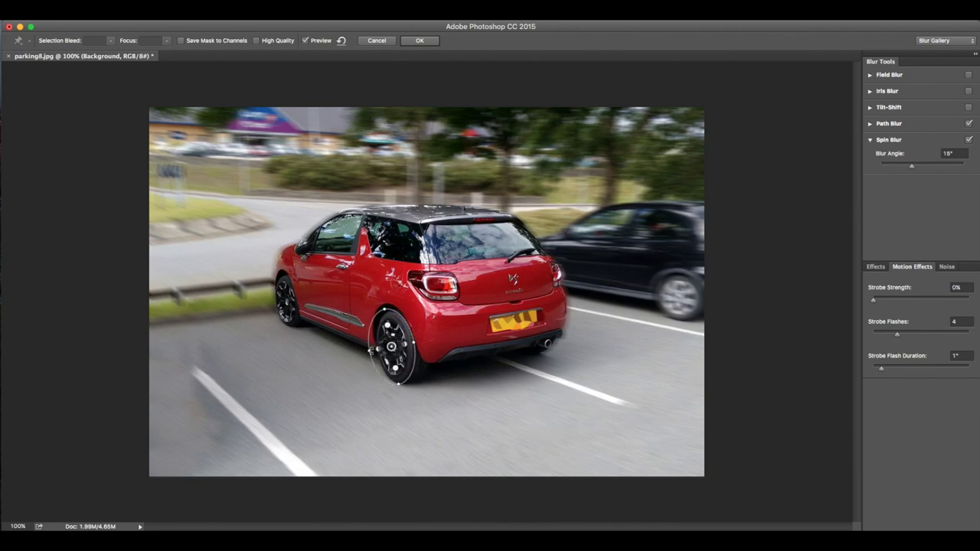
pyautogui.moveTo(367, 350); pyautogui.dragTo(391, 324)
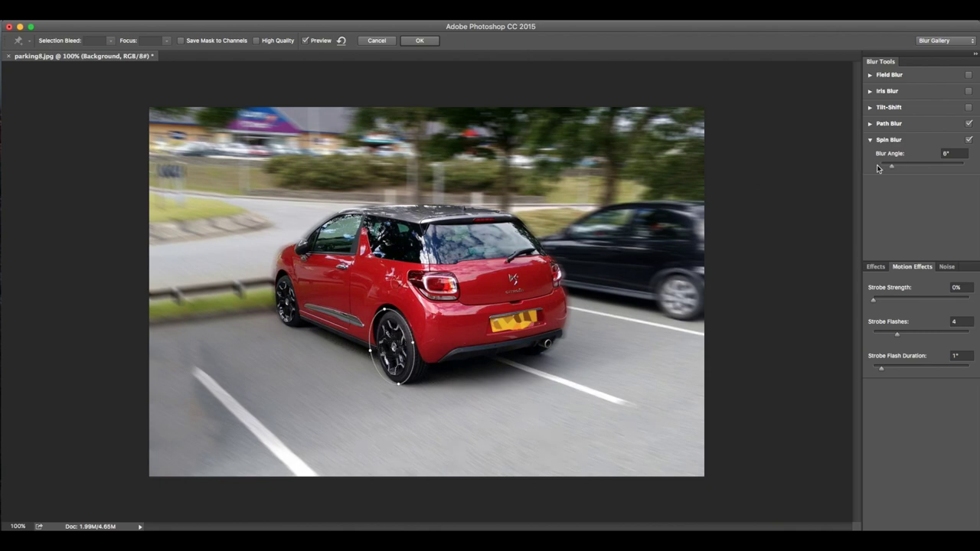
# Raise the spin angle to 9°, refine the ring on the wheel, and commit both blurs
pyautogui.click(901, 164)
pyautogui.moveTo(392, 346)
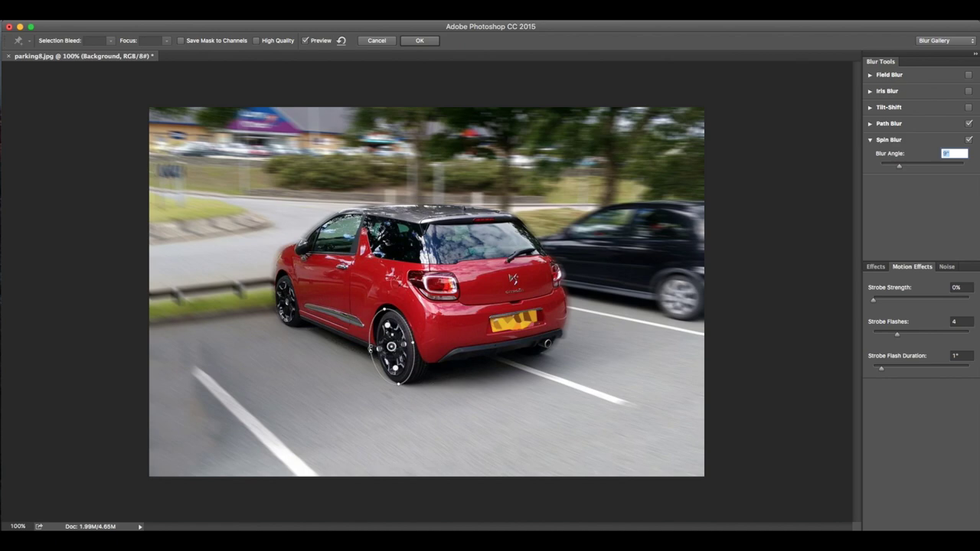
pyautogui.click(380, 354)
pyautogui.hotkey('ctrl', '+')
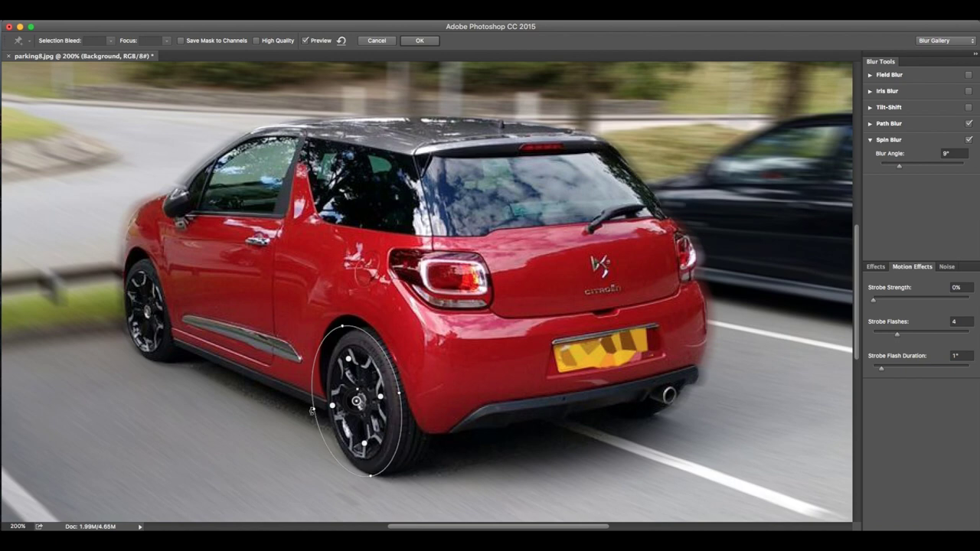
pyautogui.moveTo(399, 391); pyautogui.dragTo(402, 386)
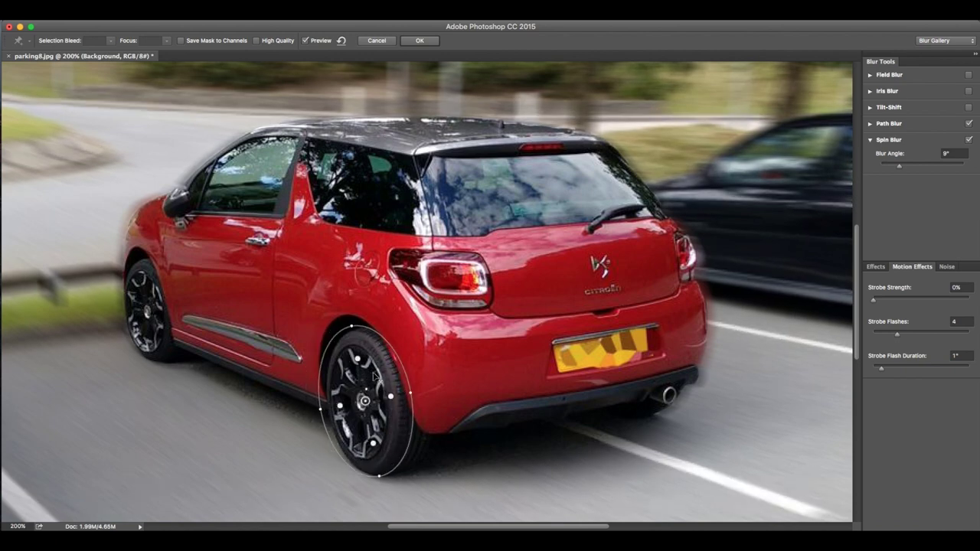
pyautogui.moveTo(411, 392); pyautogui.dragTo(361, 400)
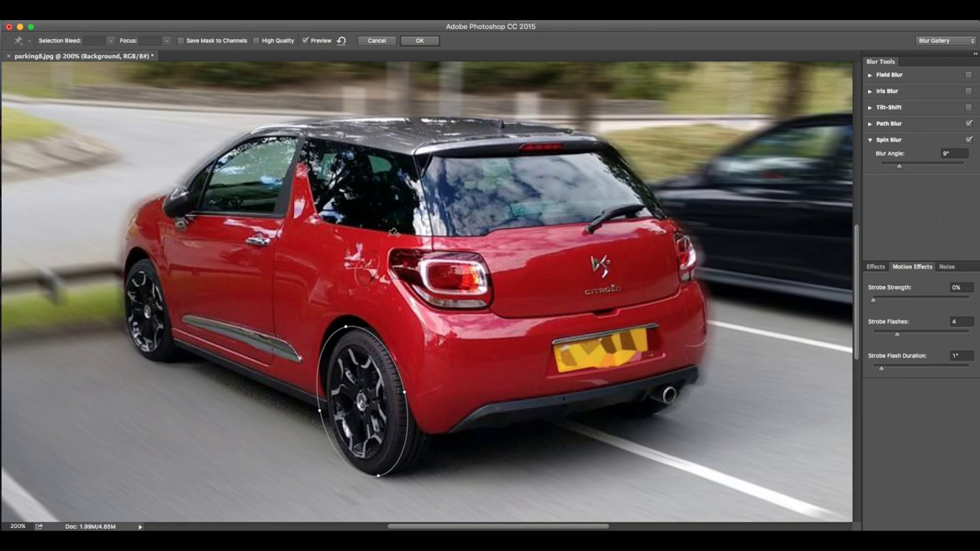
pyautogui.hotkey('ctrl', '-')
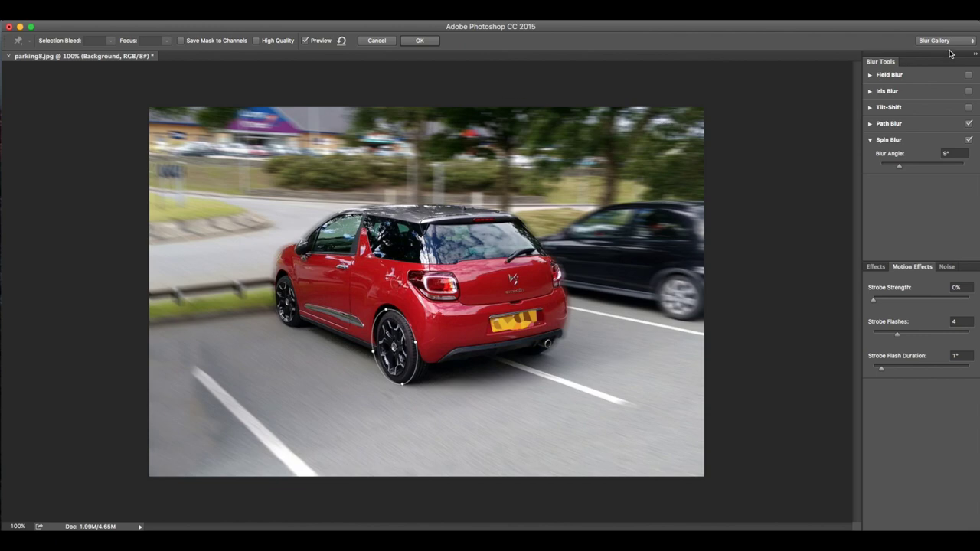
pyautogui.click(424, 43)
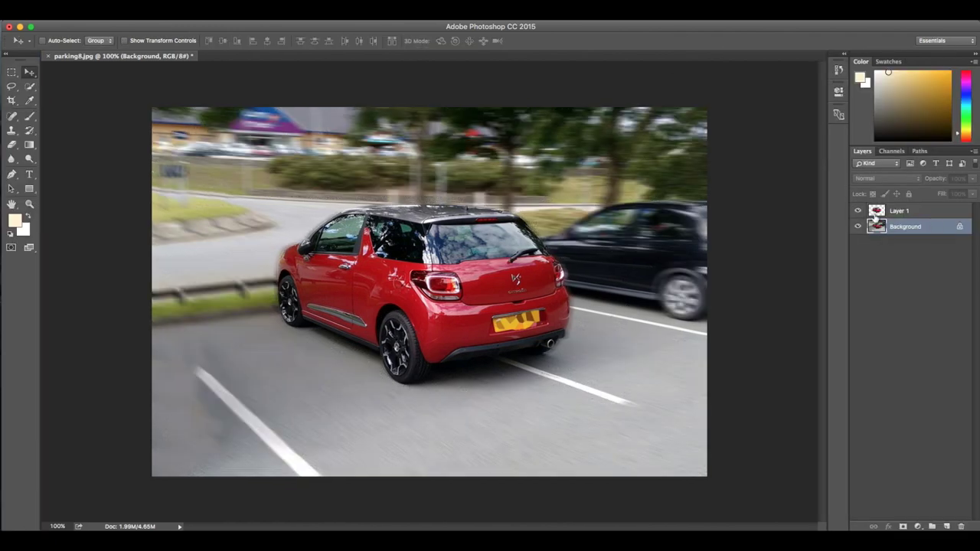
# Toggle Layer 1's visibility to compare, then make Layer 1 active and bring up the Filter menu
pyautogui.click(859, 212)
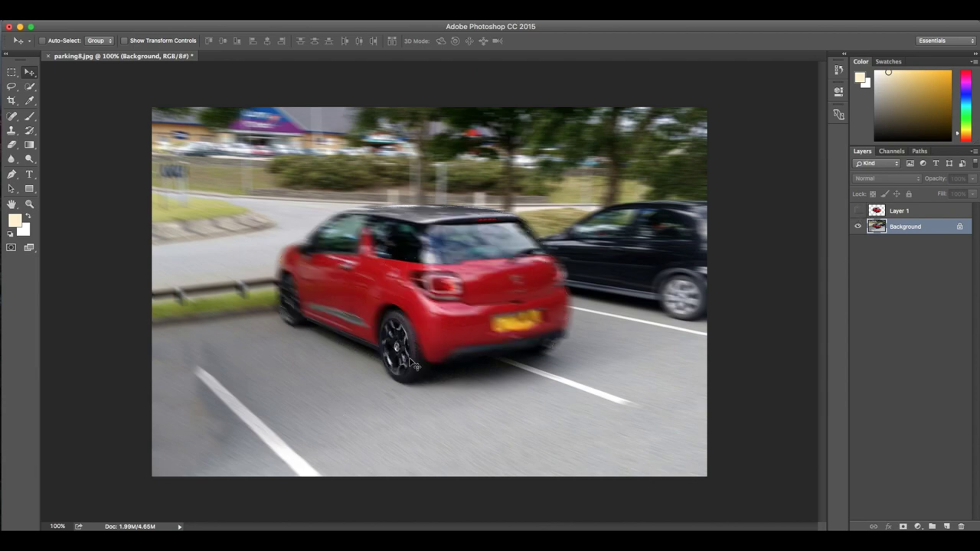
pyautogui.click(858, 213)
pyautogui.click(885, 212)
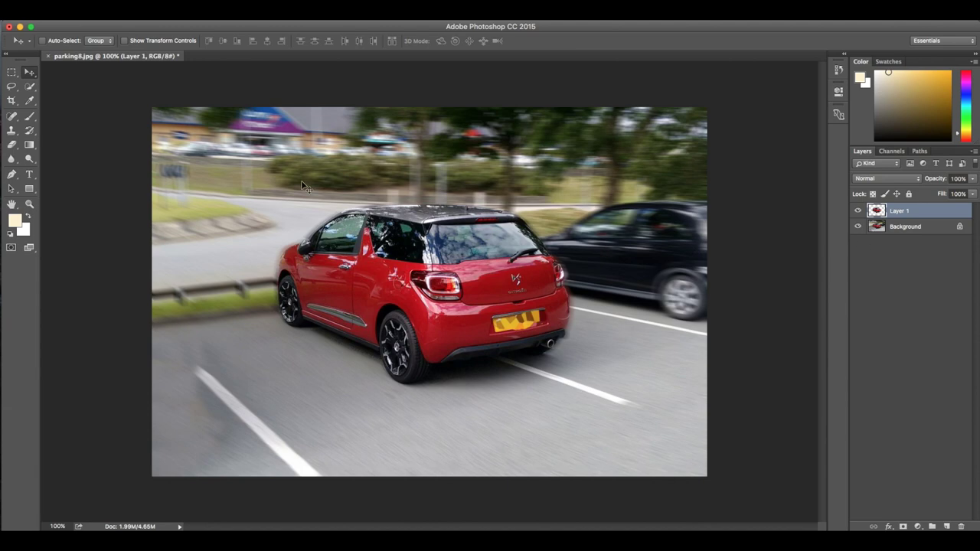
pyautogui.click(268, 9)
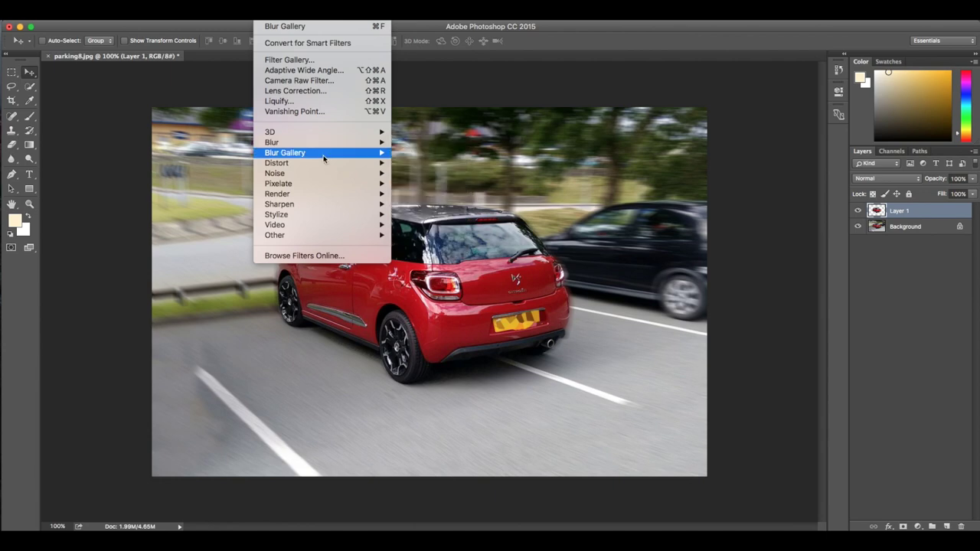
# Add a Spin Blur and fit its ellipse over the car's rear wheel
pyautogui.moveTo(284, 152)
pyautogui.click(421, 193)
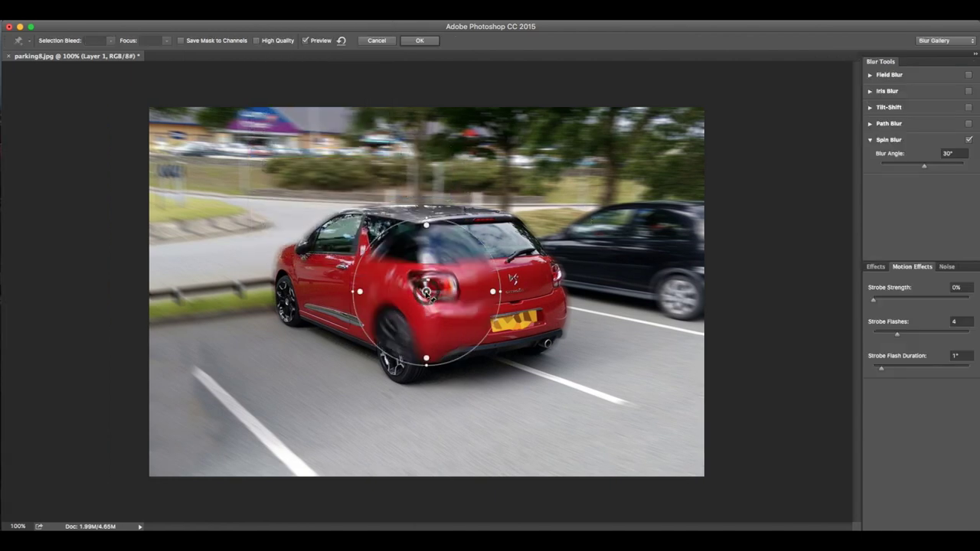
pyautogui.moveTo(435, 291); pyautogui.dragTo(402, 351)
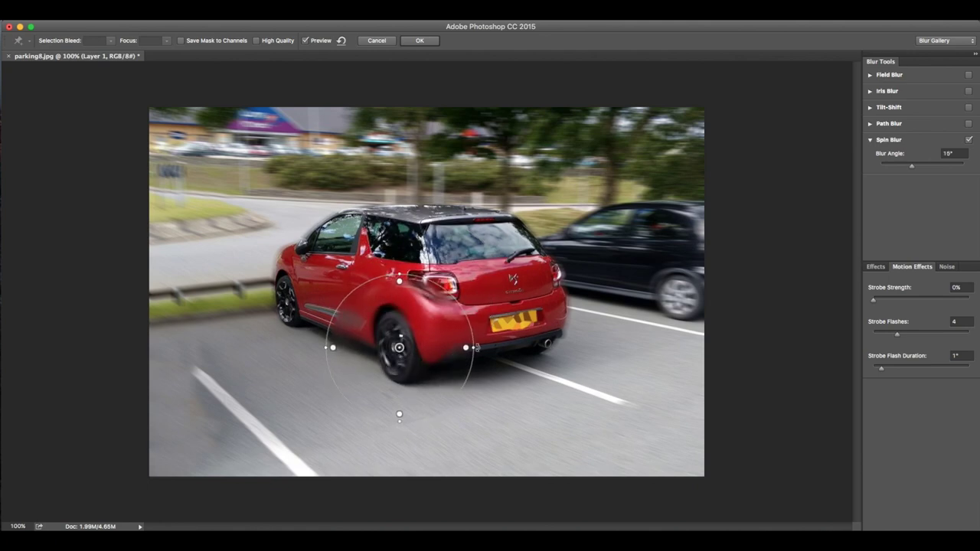
pyautogui.moveTo(470, 348); pyautogui.dragTo(419, 348)
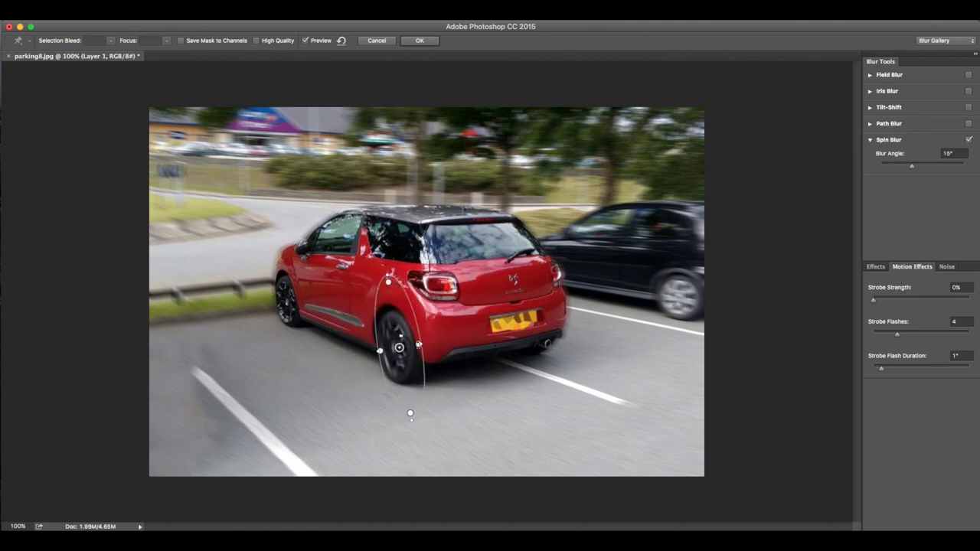
pyautogui.moveTo(395, 274); pyautogui.dragTo(395, 315)
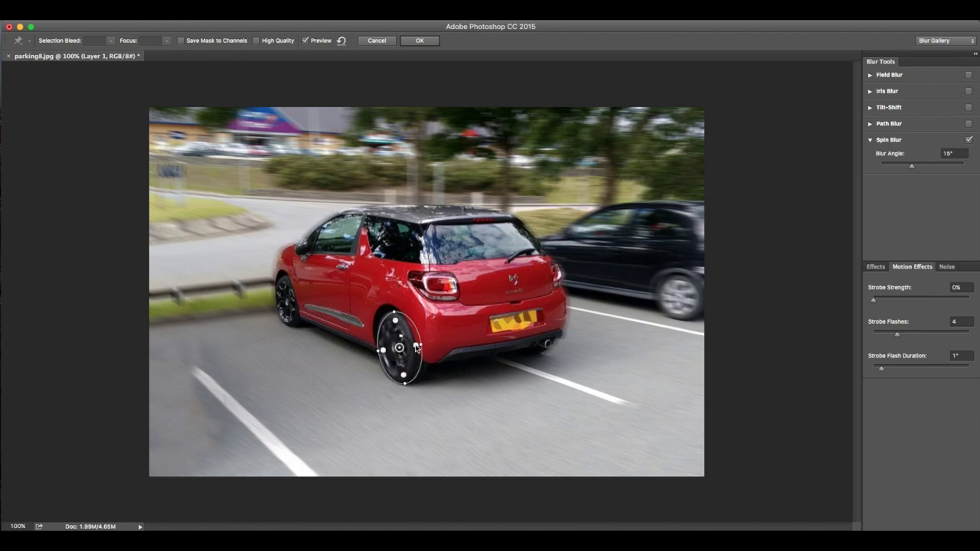
pyautogui.moveTo(399, 348)
pyautogui.moveTo(399, 337); pyautogui.dragTo(389, 342)
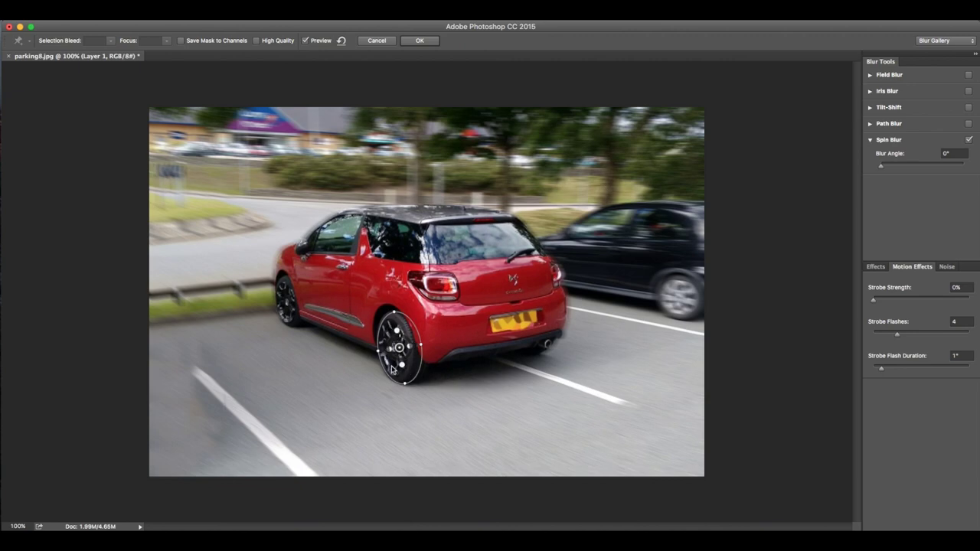
pyautogui.hotkey('ctrl', '+')
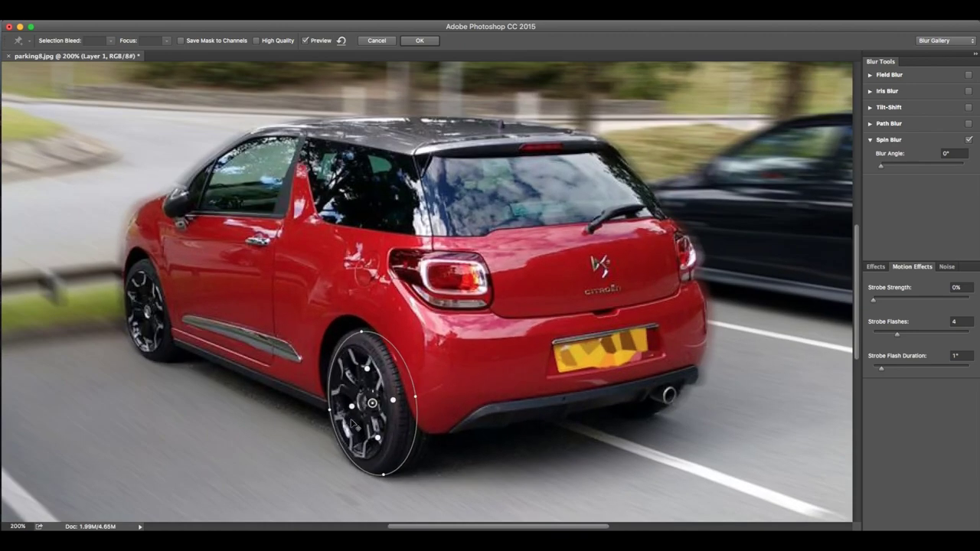
pyautogui.moveTo(361, 334)
pyautogui.moveTo(393, 400); pyautogui.dragTo(386, 401)
pyautogui.moveTo(395, 414); pyautogui.dragTo(385, 412)
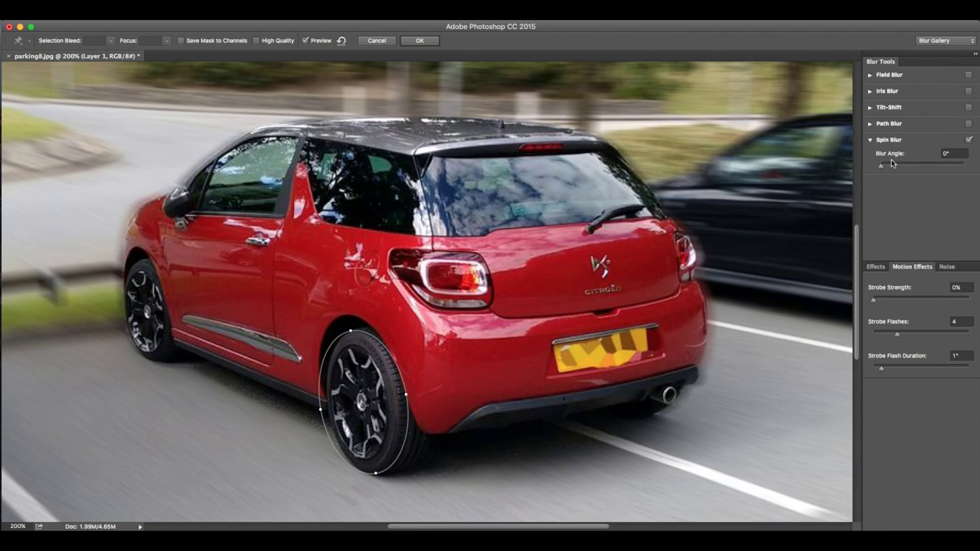
# Set the rear-wheel spin angle to 14°, align it, and add a second spin pin on the front wheel
pyautogui.moveTo(894, 164); pyautogui.dragTo(896, 165)
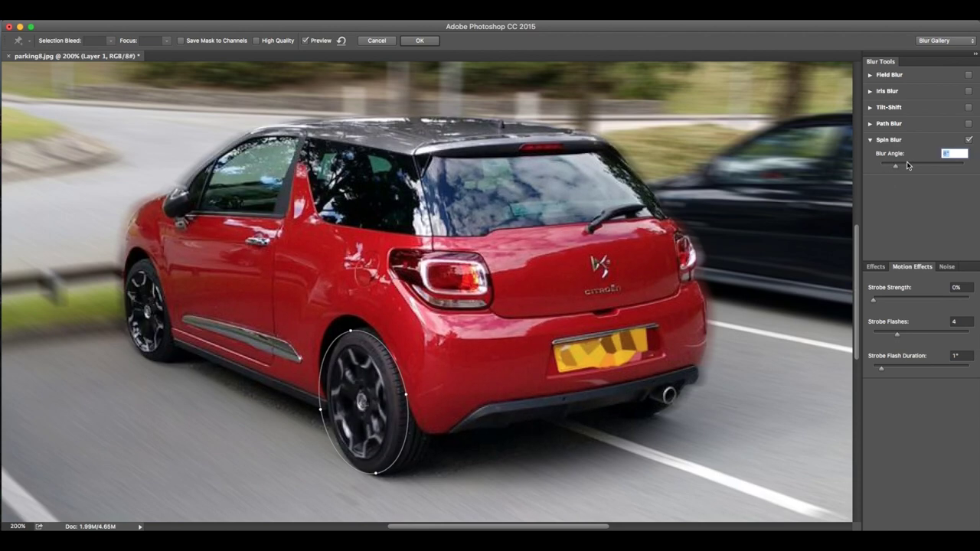
pyautogui.click(907, 165)
pyautogui.click(947, 165)
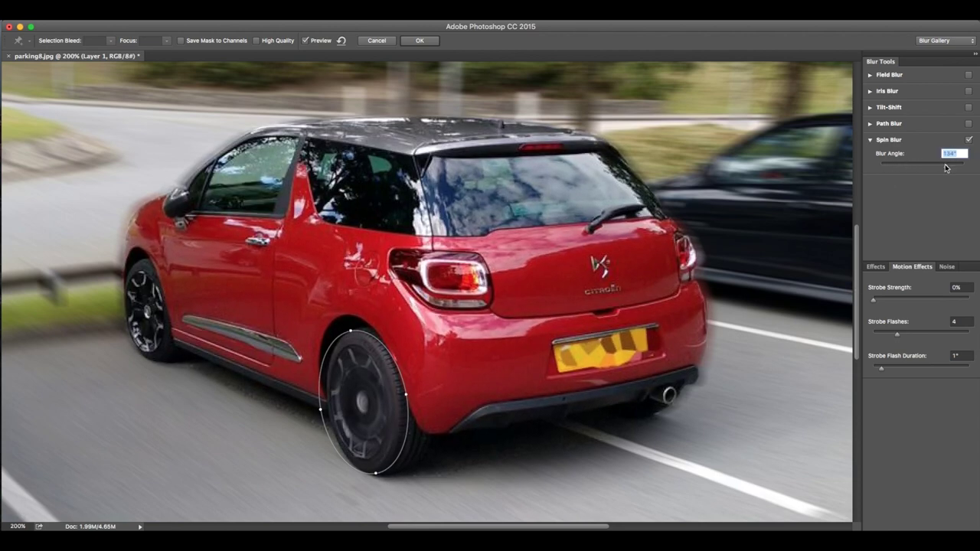
pyautogui.click(910, 165)
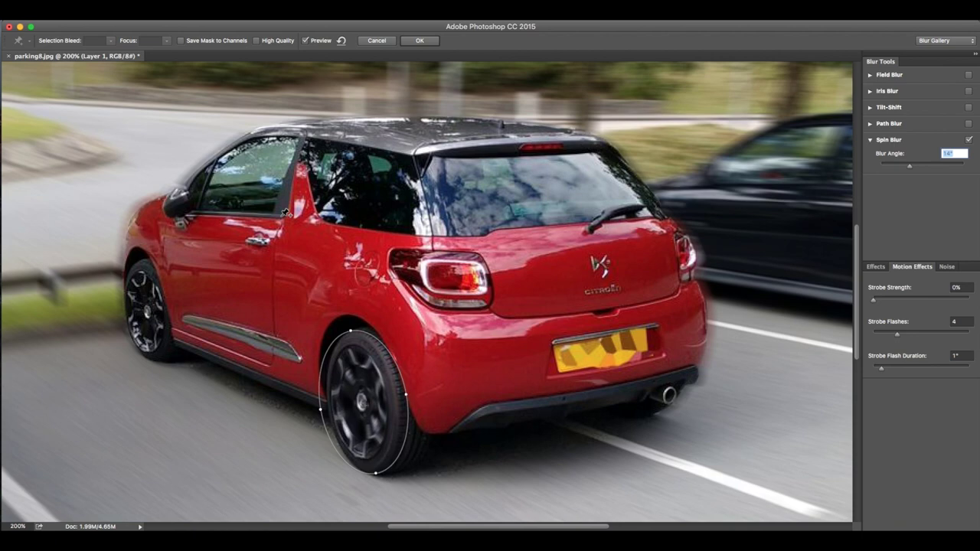
pyautogui.click(385, 367)
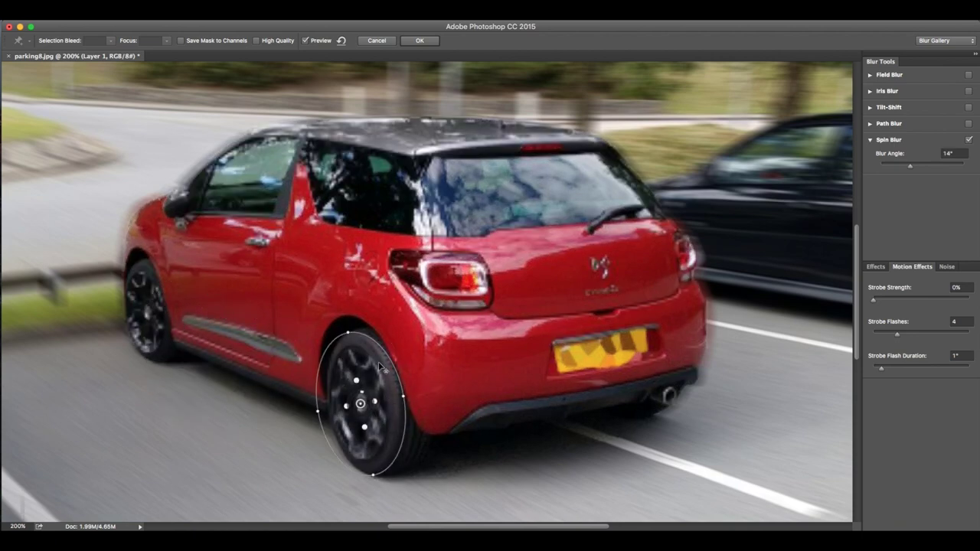
pyautogui.moveTo(379, 363); pyautogui.dragTo(367, 360)
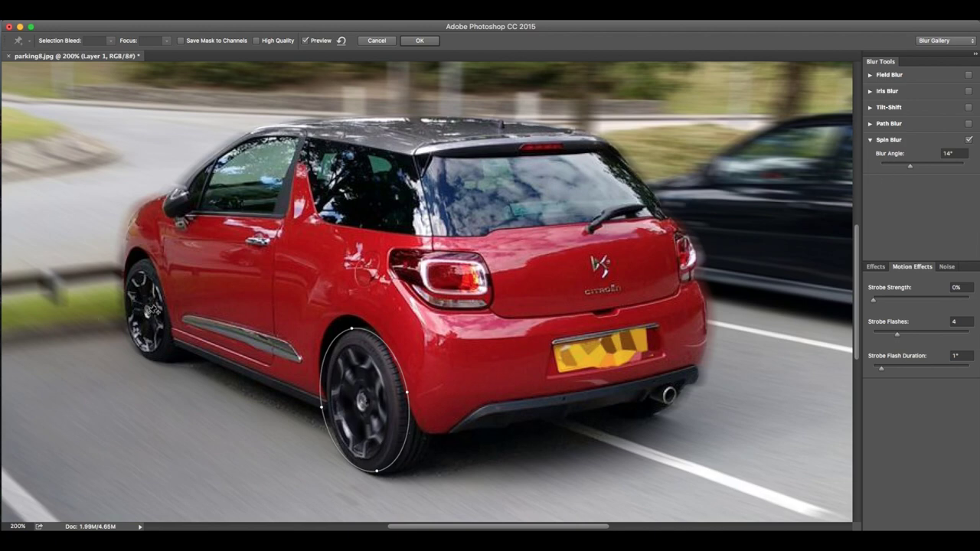
pyautogui.click(148, 312)
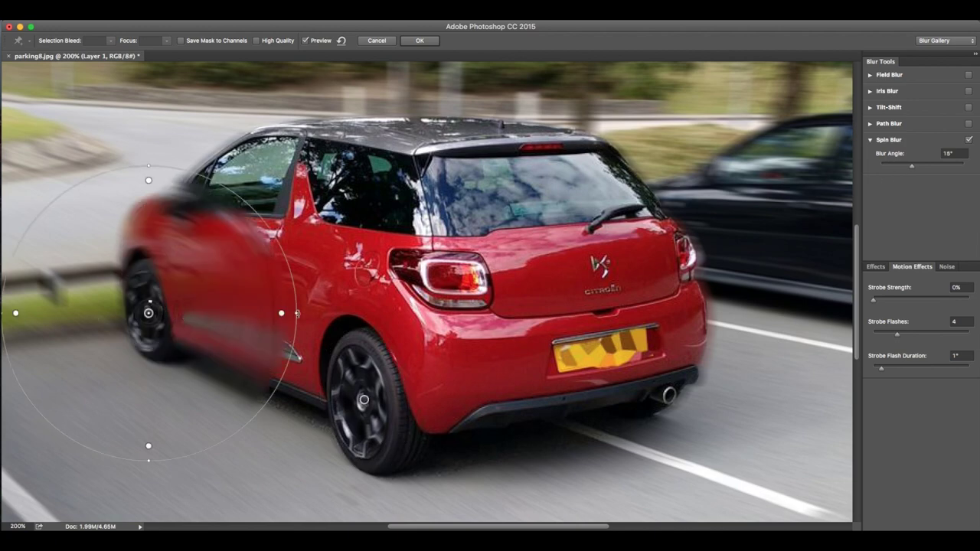
# Resize and tilt the front-wheel spin ellipse to fit the wheel, then apply both wheel spins to Layer 1
pyautogui.moveTo(297, 313); pyautogui.dragTo(191, 313)
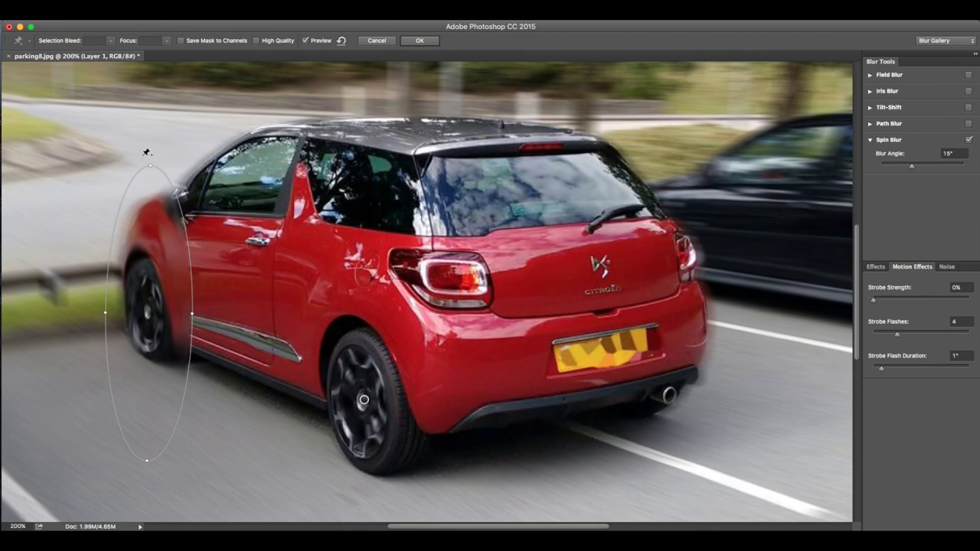
pyautogui.moveTo(150, 180); pyautogui.dragTo(144, 278)
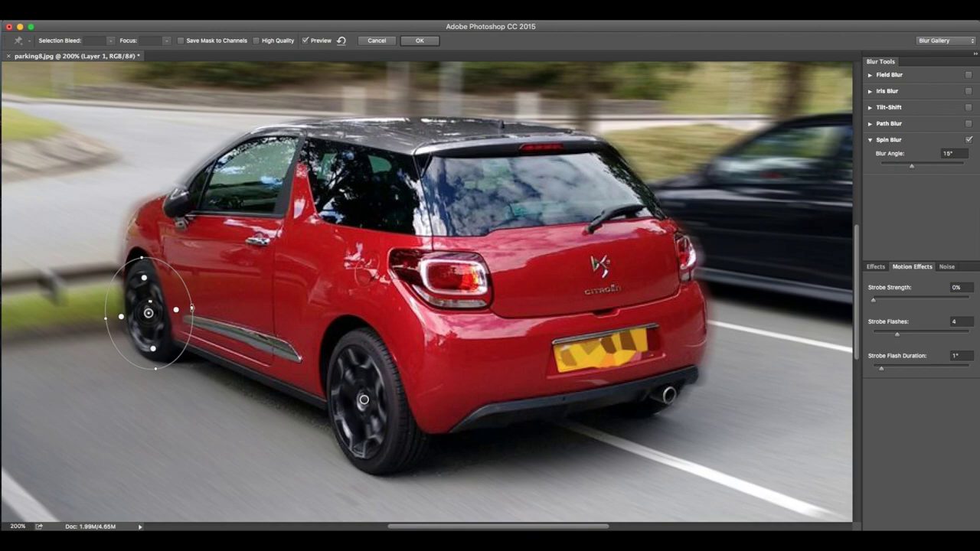
pyautogui.moveTo(177, 309); pyautogui.dragTo(190, 311)
pyautogui.press('super+plus')
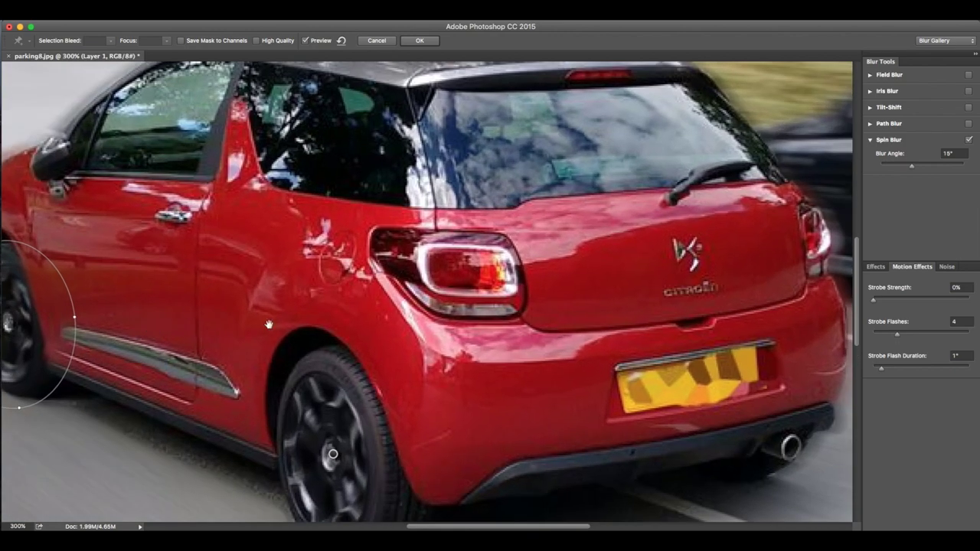
pyautogui.hscroll(-10, 459, 286)
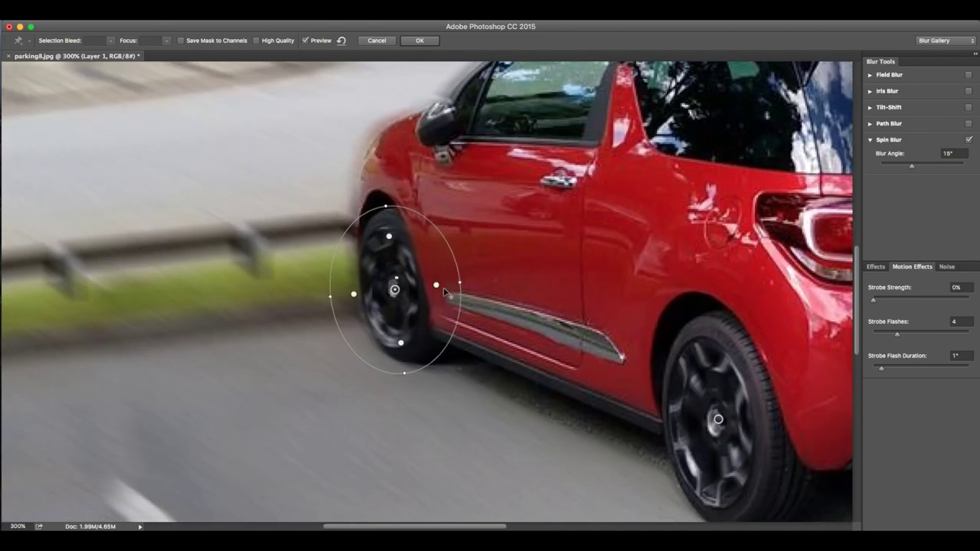
pyautogui.moveTo(449, 291)
pyautogui.mouseDown()
pyautogui.moveTo(413, 287)
pyautogui.moveTo(453, 290)
pyautogui.mouseUp()
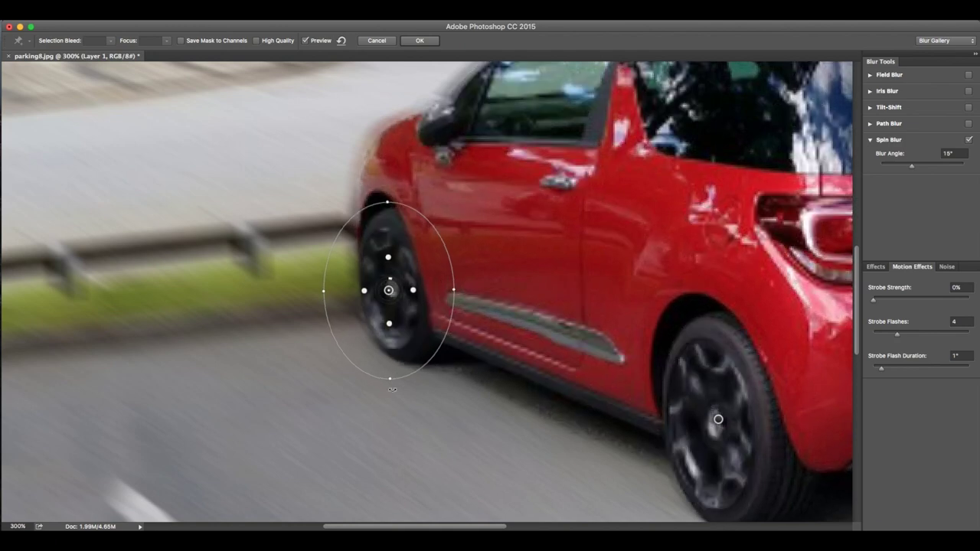
pyautogui.moveTo(392, 389); pyautogui.dragTo(399, 395)
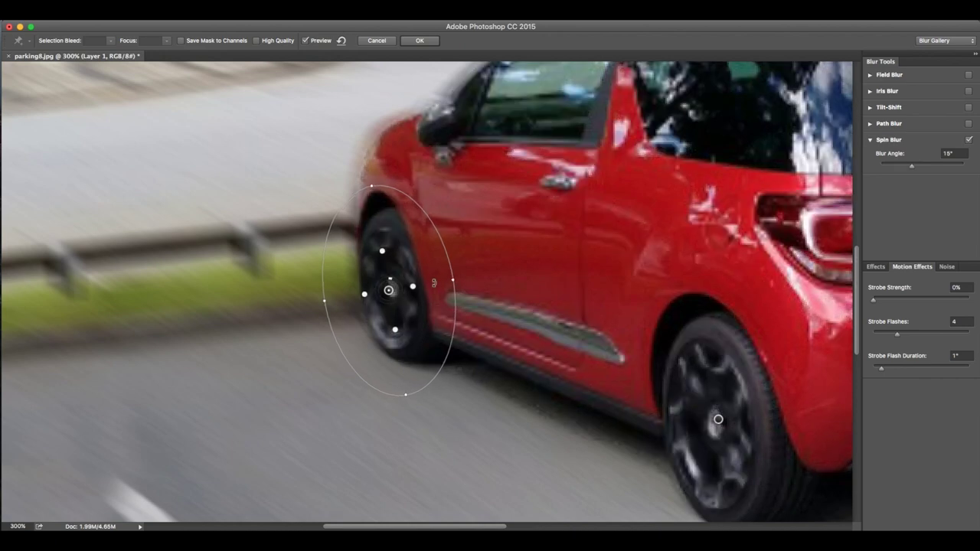
pyautogui.moveTo(451, 282)
pyautogui.mouseDown()
pyautogui.moveTo(451, 270)
pyautogui.moveTo(407, 288)
pyautogui.mouseUp()
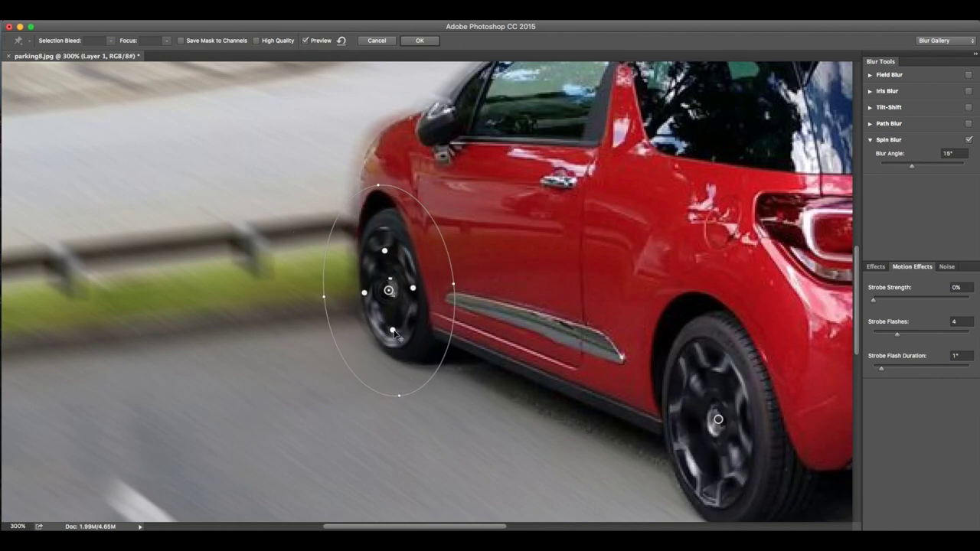
pyautogui.moveTo(392, 330); pyautogui.dragTo(394, 351)
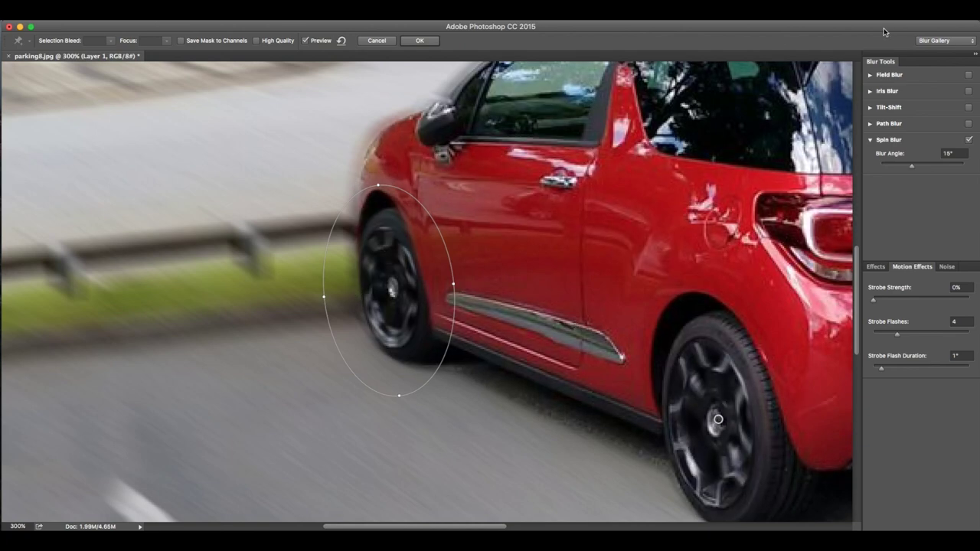
pyautogui.click(423, 41)
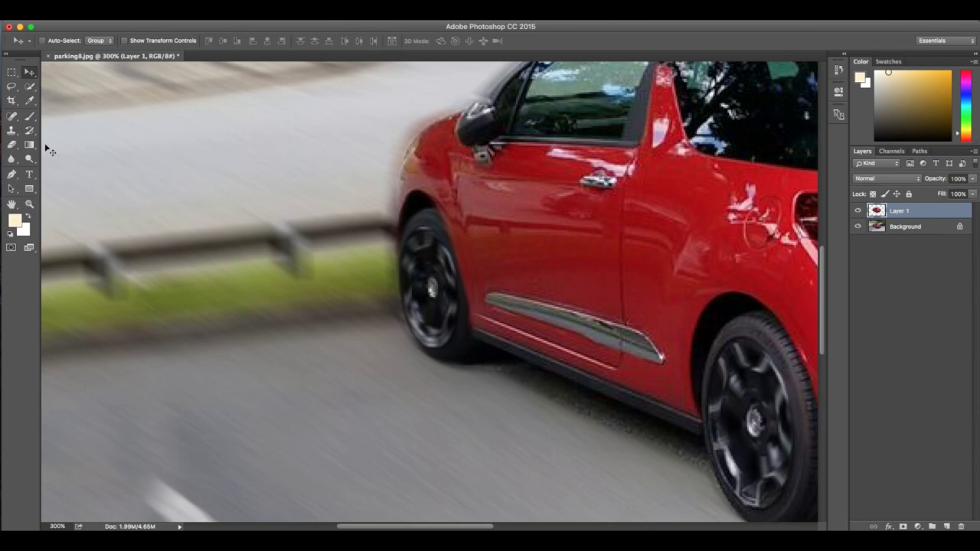
# Fit the view, then close parking8.jpg choosing Don't Save
pyautogui.hotkey('ctrl', '1')
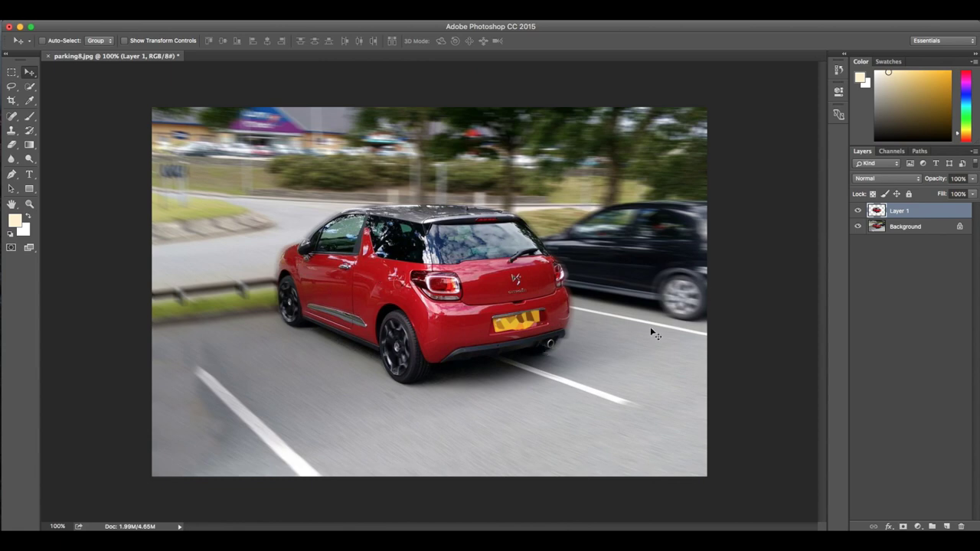
pyautogui.click(48, 56)
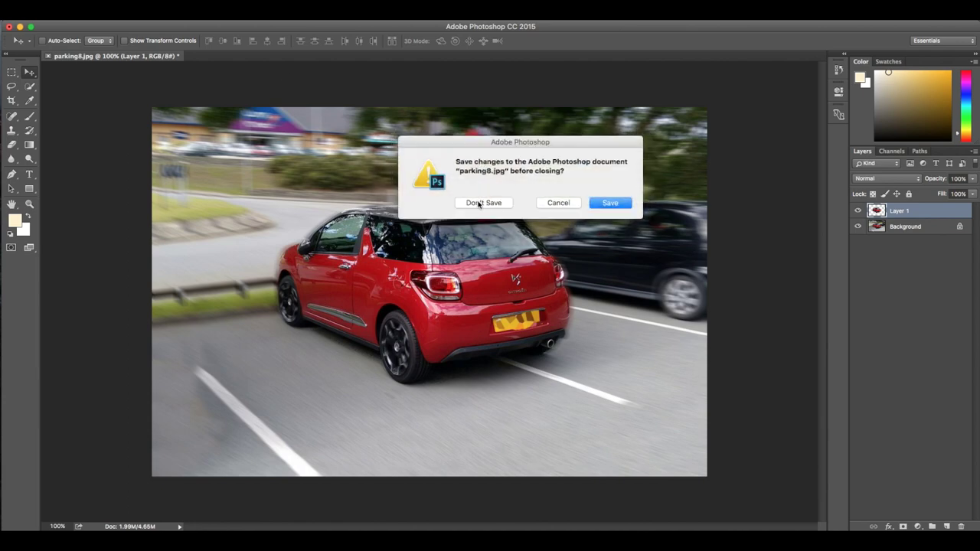
pyautogui.click(479, 203)
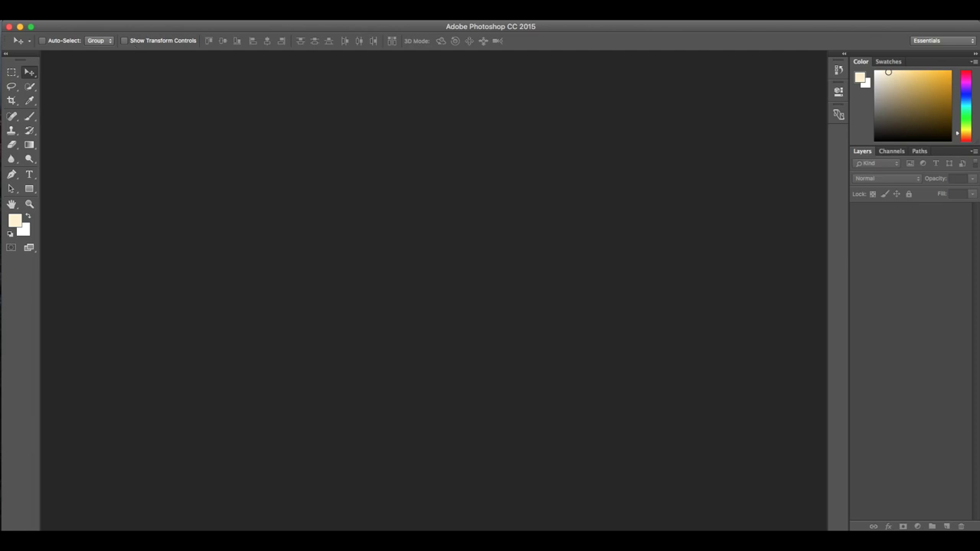
# Start a new Artboard-type document, keeping the Web minimum (1024, 768) preset
pyautogui.click(105, 10)
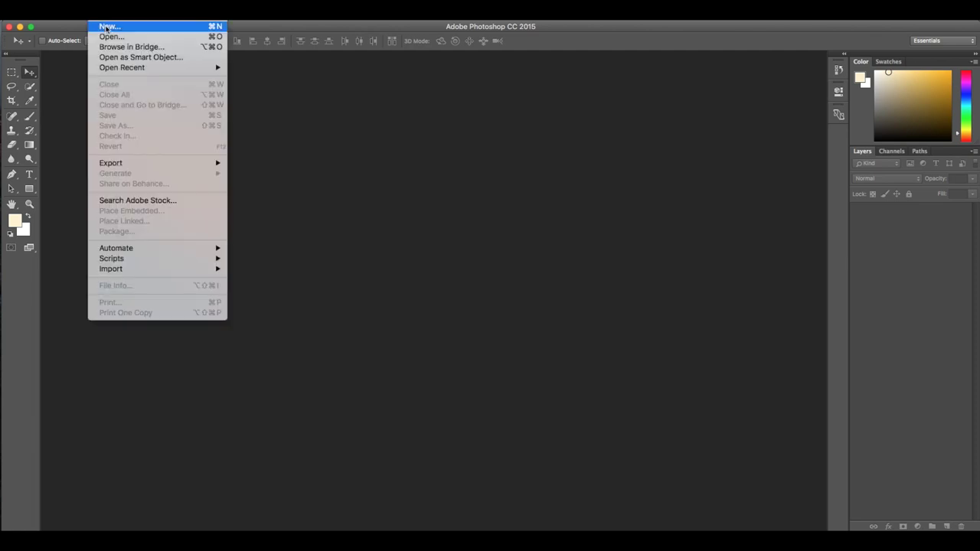
pyautogui.moveTo(122, 68)
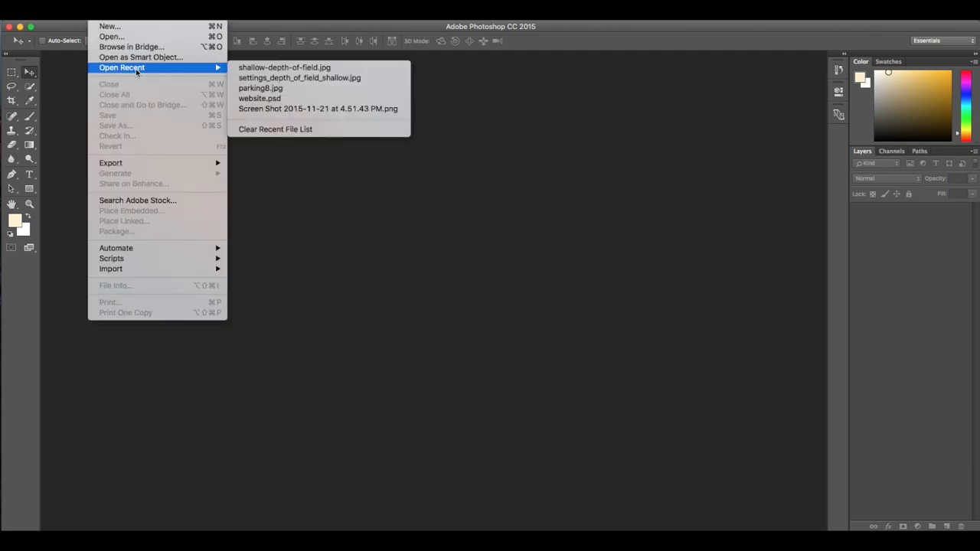
pyautogui.click(120, 29)
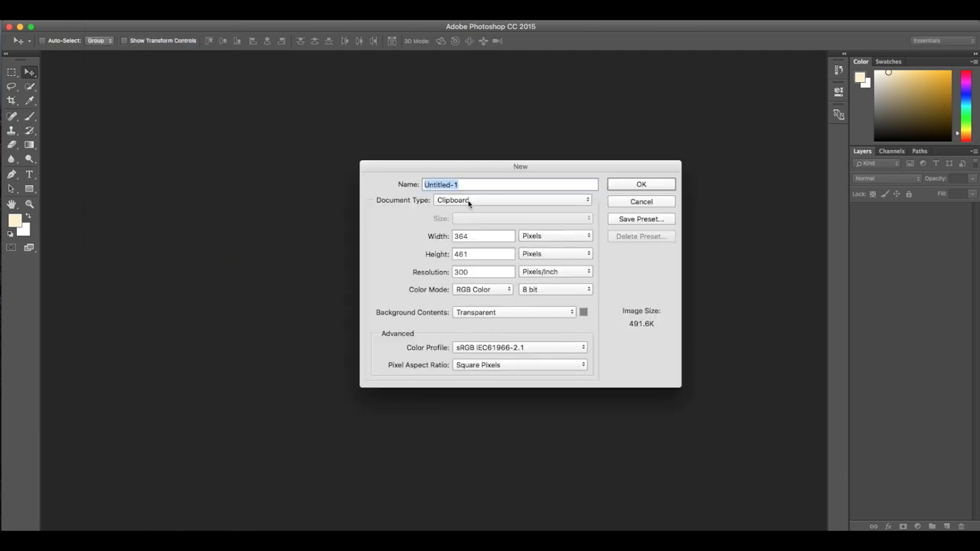
pyautogui.click(469, 201)
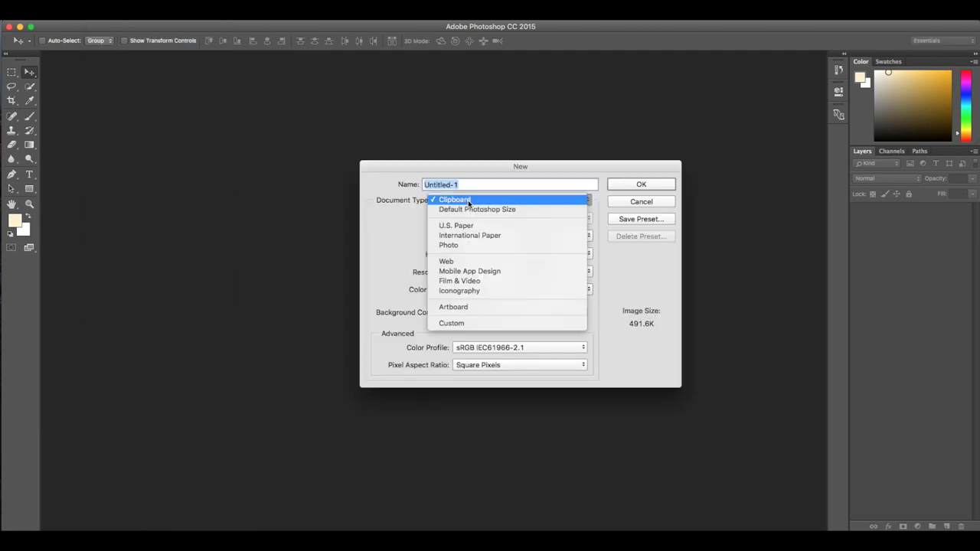
pyautogui.click(485, 310)
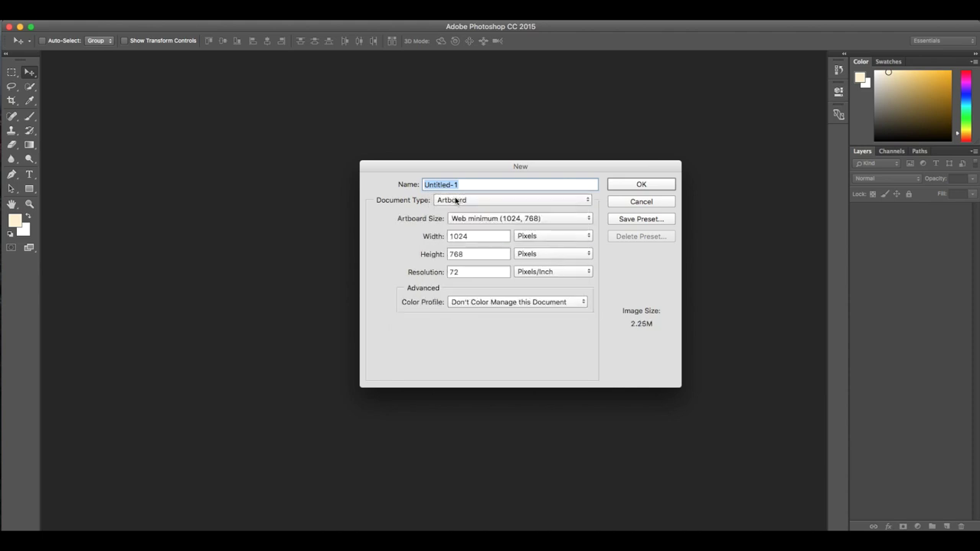
pyautogui.click(492, 220)
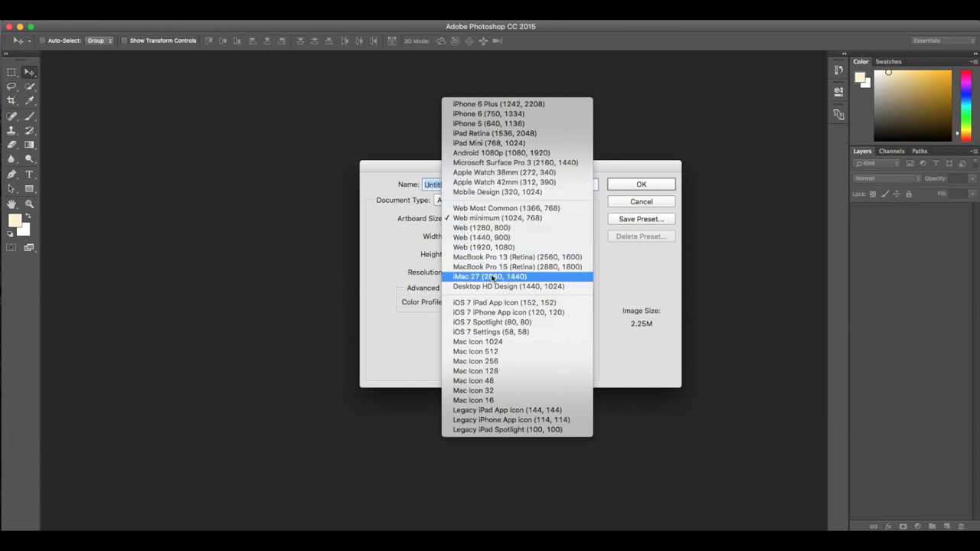
pyautogui.click(494, 221)
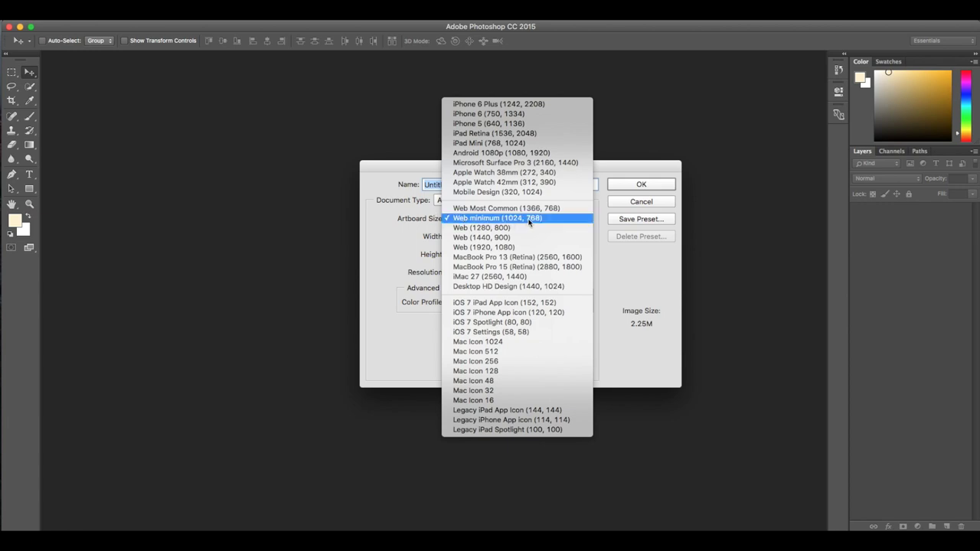
pyautogui.click(527, 218)
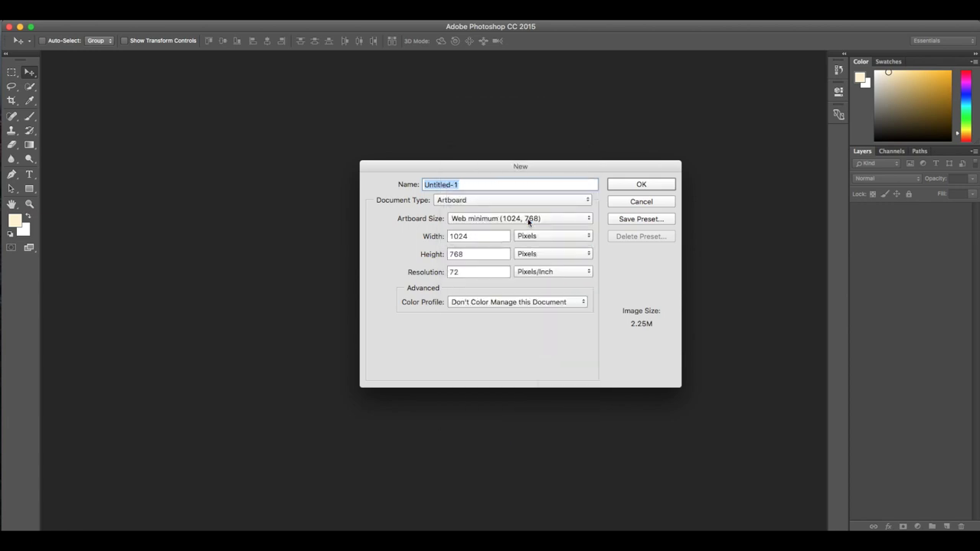
# Set the artboard size to 1600 × 1000 px and create the document
pyautogui.press('Tab')
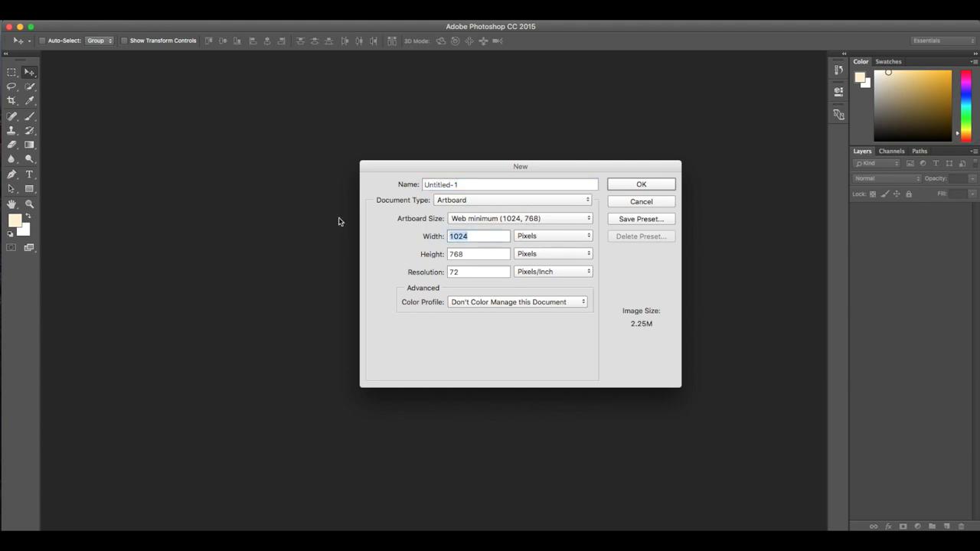
pyautogui.write('160')
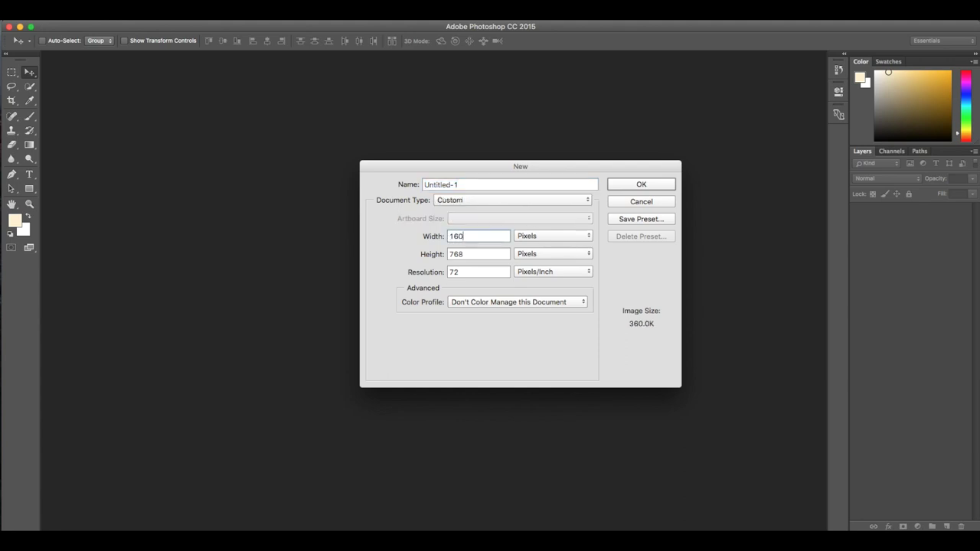
pyautogui.write('0')
pyautogui.press('Tab')
pyautogui.write('10')
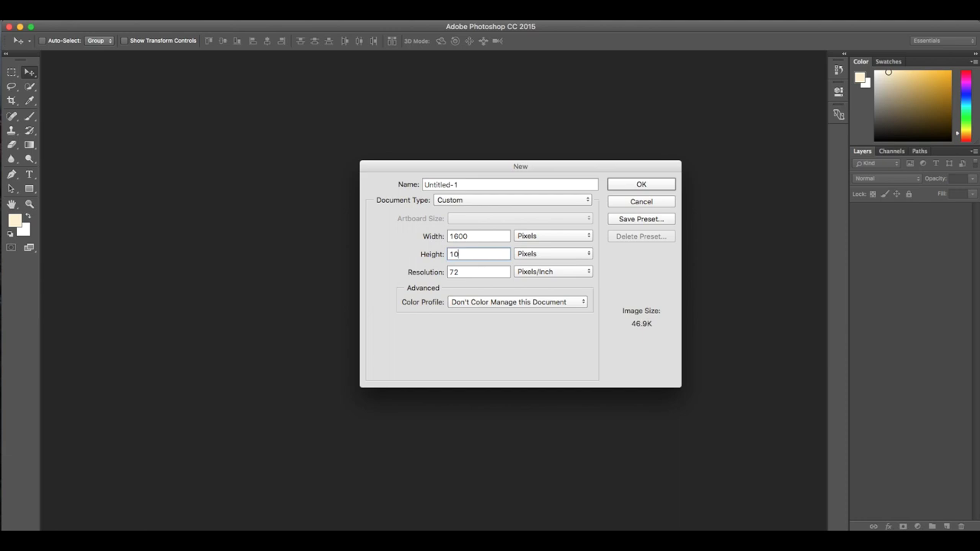
pyautogui.write('00')
pyautogui.click(641, 185)
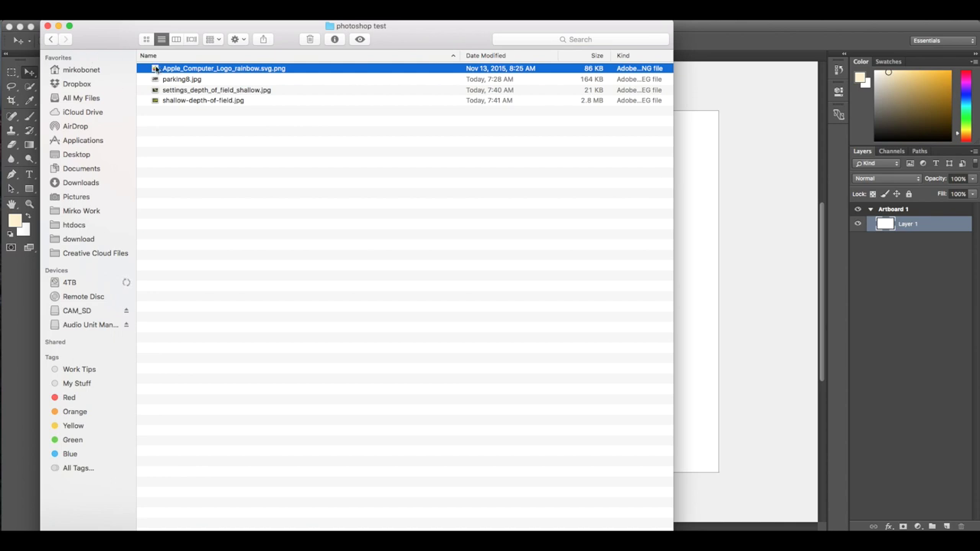
# Drop the rainbow Apple logo onto Artboard 1 and scale it down into the top-left corner
pyautogui.moveTo(161, 69)
pyautogui.mouseDown()
pyautogui.moveTo(468, 198)
pyautogui.moveTo(735, 199)
pyautogui.mouseUp()
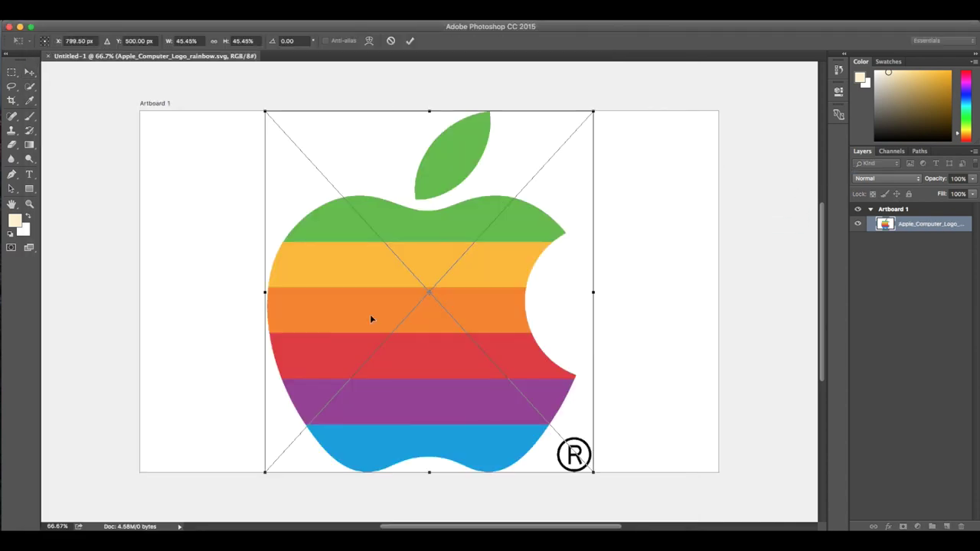
pyautogui.moveTo(593, 472)
pyautogui.mouseDown()
pyautogui.moveTo(321, 172)
pyautogui.moveTo(188, 157)
pyautogui.moveTo(202, 166)
pyautogui.mouseUp()
pyautogui.press('Return')
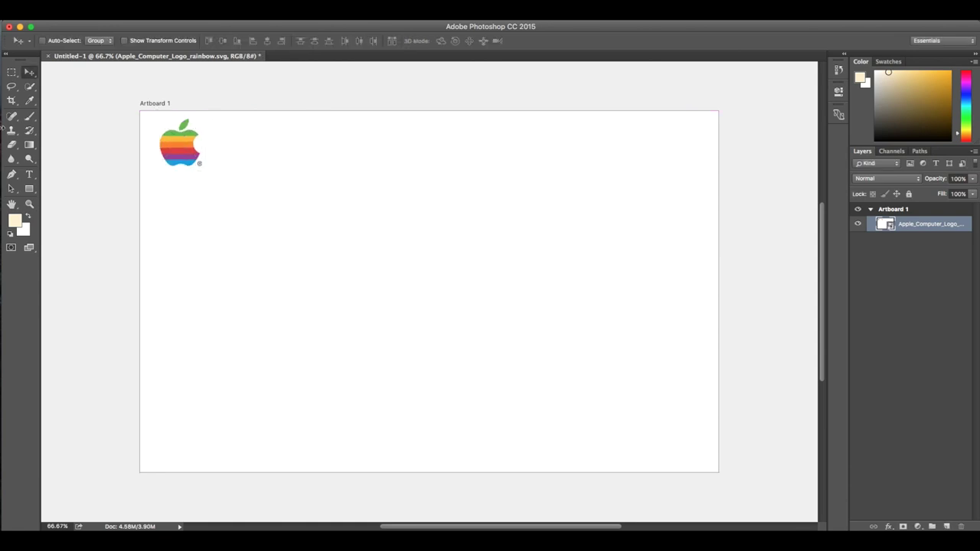
# Draw a full-width rectangle band below the logo and fill it green from Properties
pyautogui.click(29, 190)
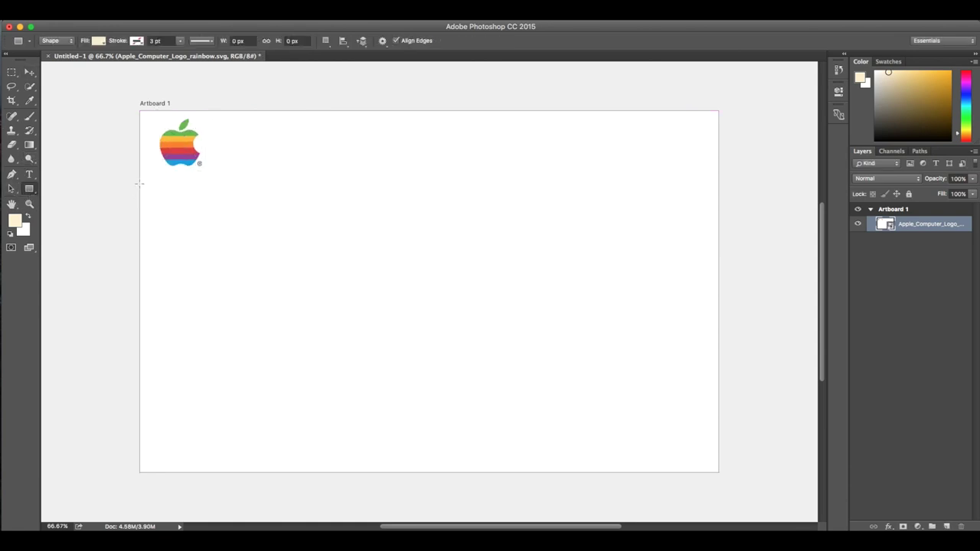
pyautogui.moveTo(139, 183); pyautogui.dragTo(720, 298)
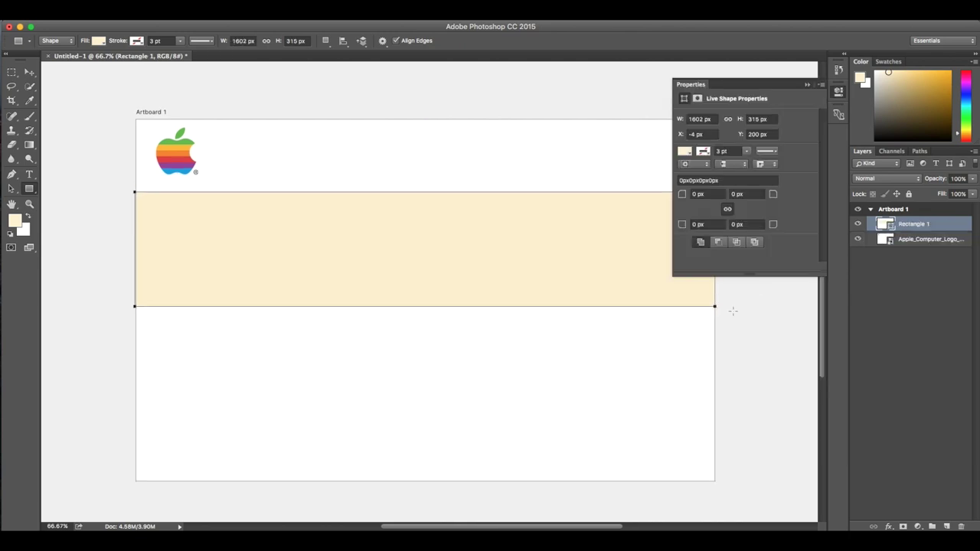
pyautogui.click(686, 152)
pyautogui.click(705, 231)
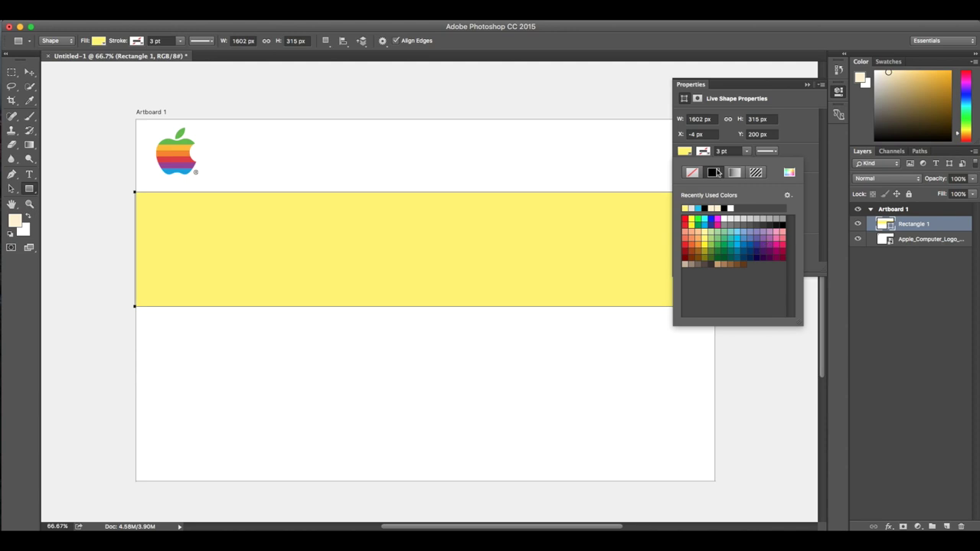
pyautogui.click(723, 251)
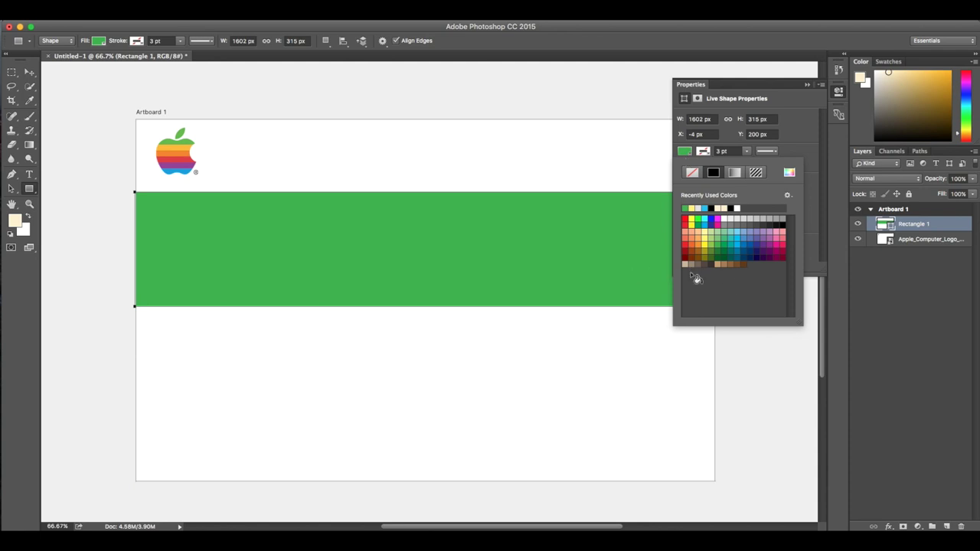
pyautogui.click(808, 85)
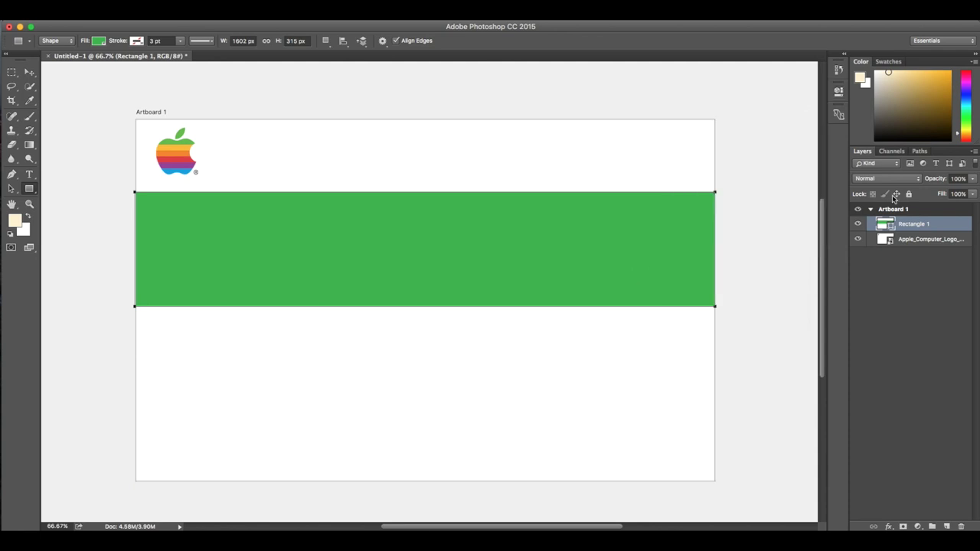
# Refine the band's fill to bright green #27a539 in the Color Picker
pyautogui.doubleClick(885, 225)
pyautogui.click(484, 283)
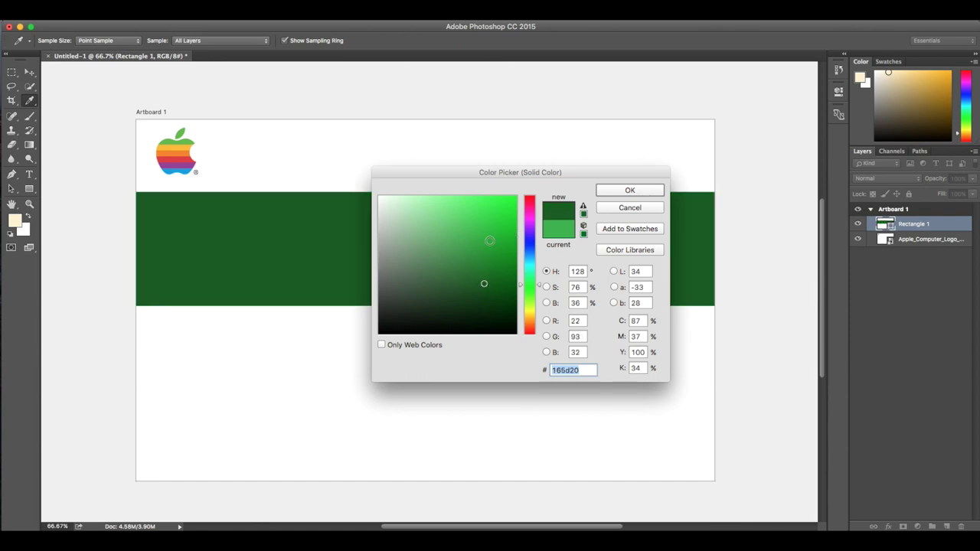
pyautogui.click(486, 242)
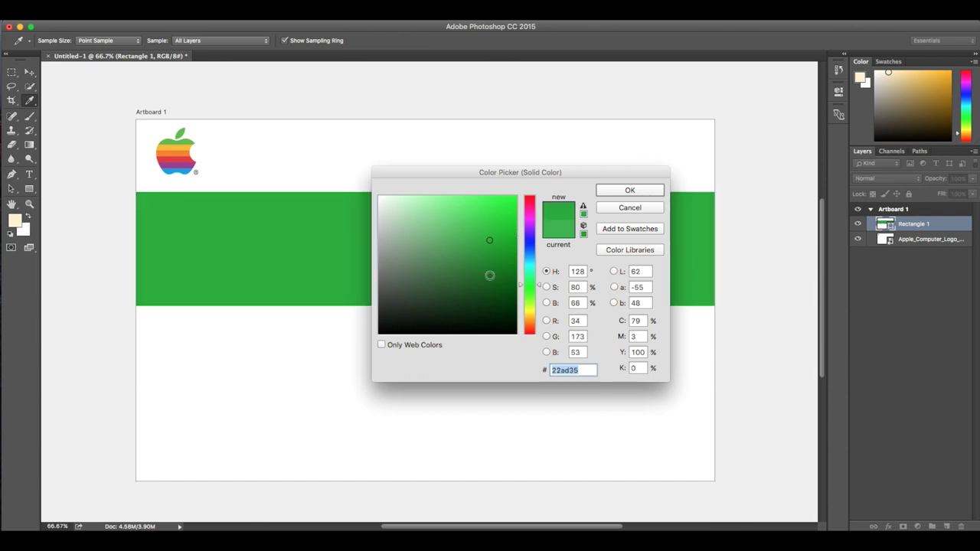
pyautogui.click(636, 191)
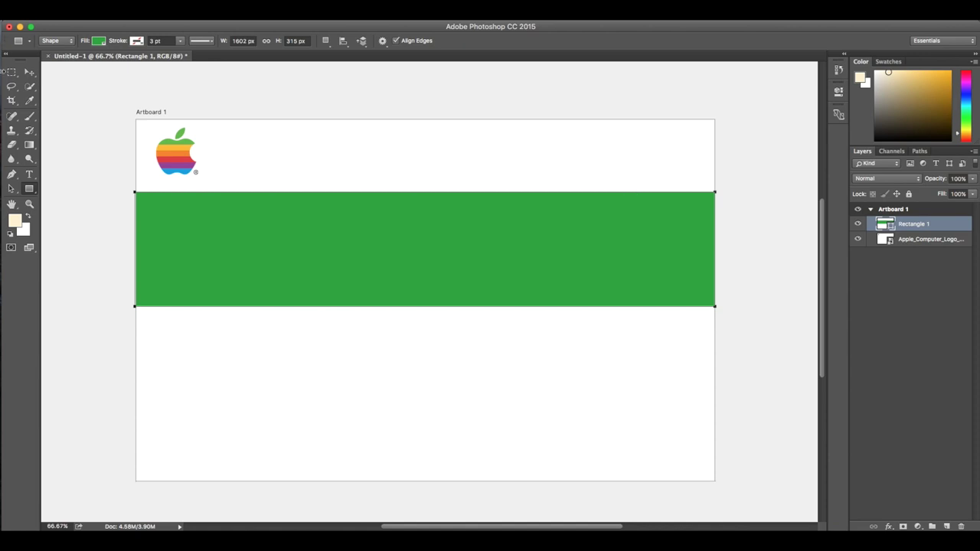
# Duplicate the green band below itself, narrow it to half width, and recolour it #d3d3d3
pyautogui.press('v')
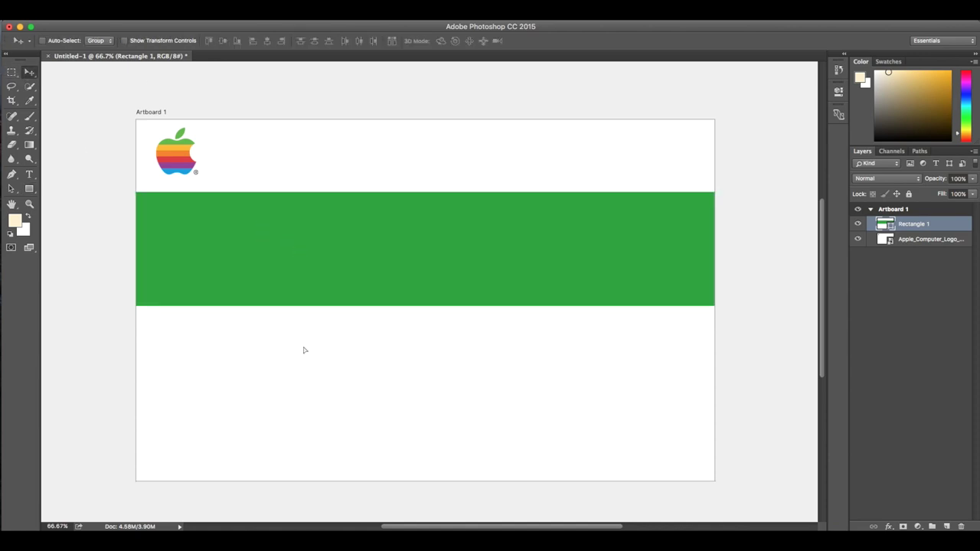
pyautogui.moveTo(301, 250); pyautogui.dragTo(300, 382)
pyautogui.moveTo(427, 382); pyautogui.dragTo(429, 381)
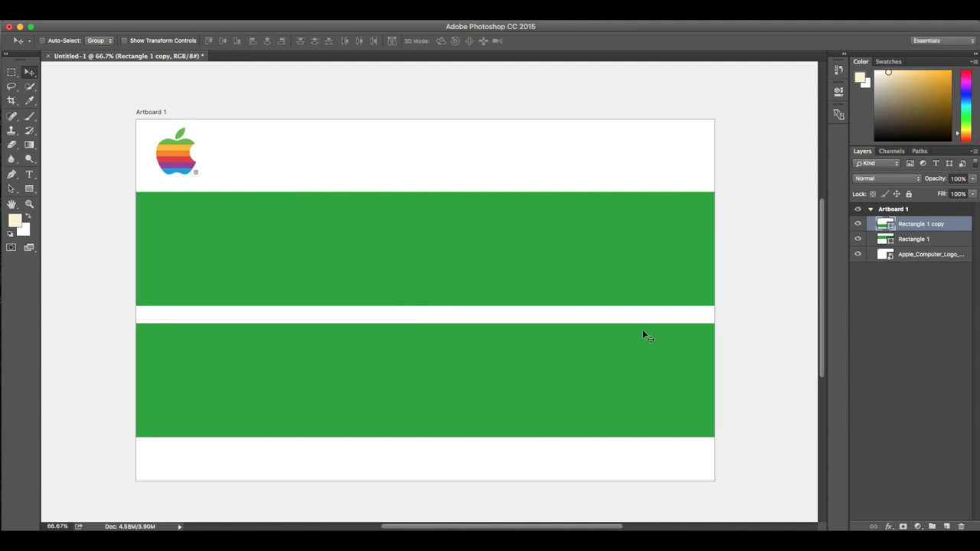
pyautogui.hotkey('ctrl', 't')
pyautogui.moveTo(717, 378); pyautogui.dragTo(464, 379)
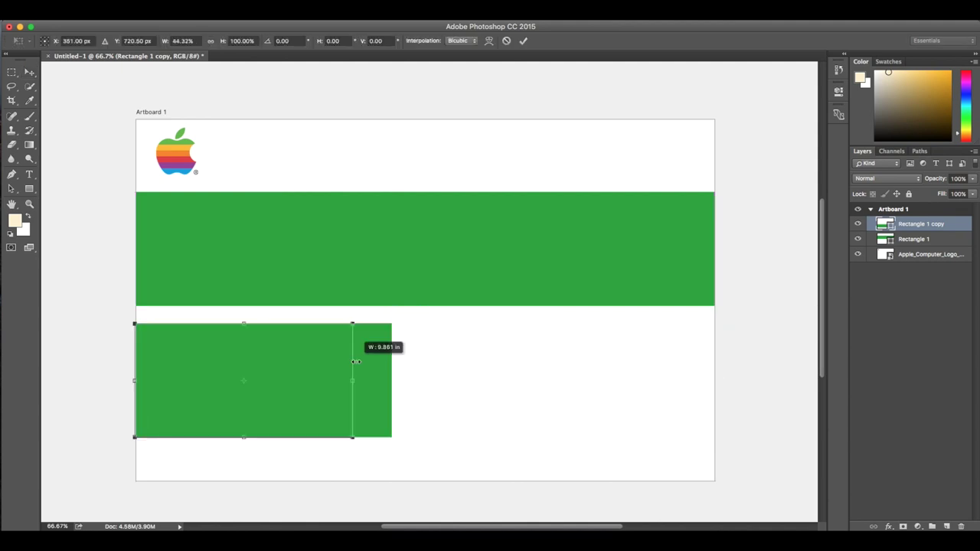
pyautogui.press('Return')
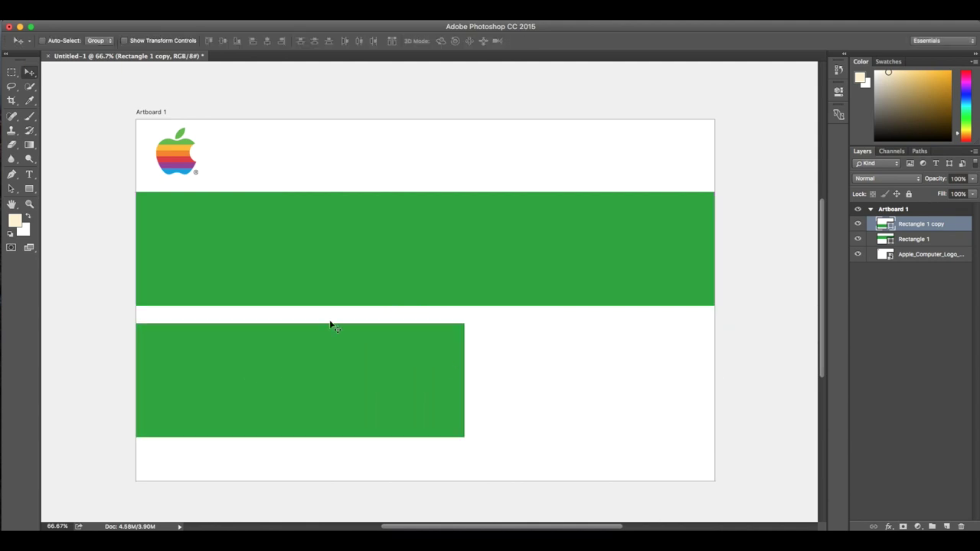
pyautogui.doubleClick(887, 224)
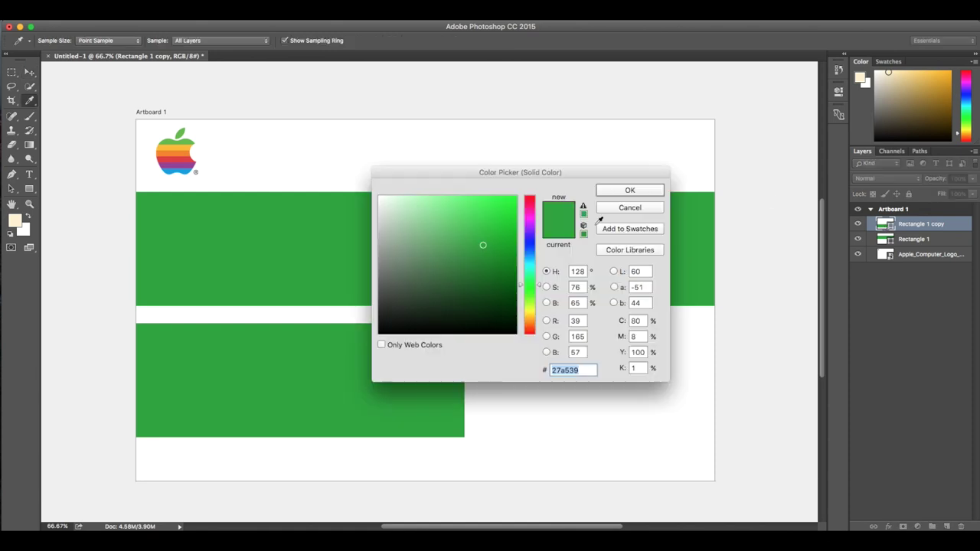
pyautogui.write('d3d3d3')
pyautogui.click(633, 193)
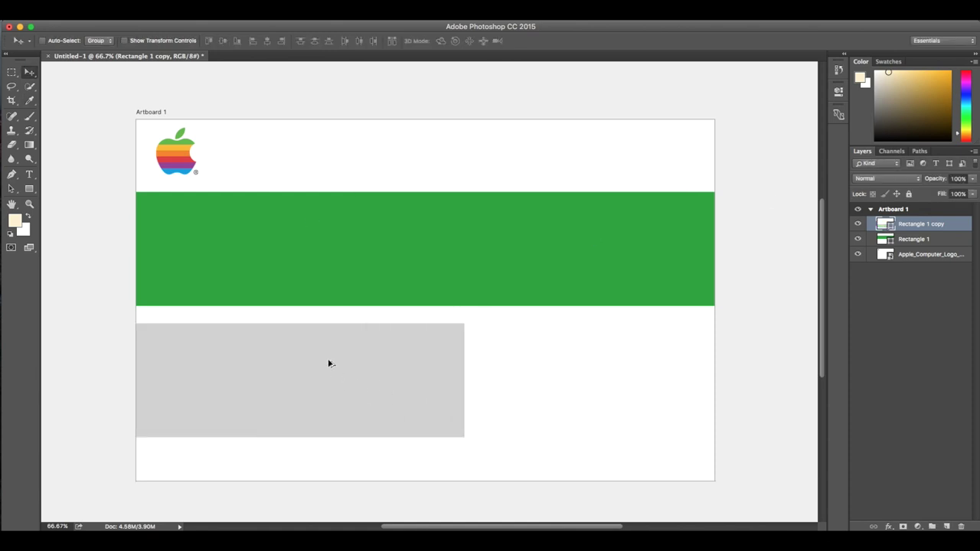
# Duplicate the grey box to the right, narrow it, and copy a third box further right
pyautogui.moveTo(328, 363); pyautogui.dragTo(553, 365)
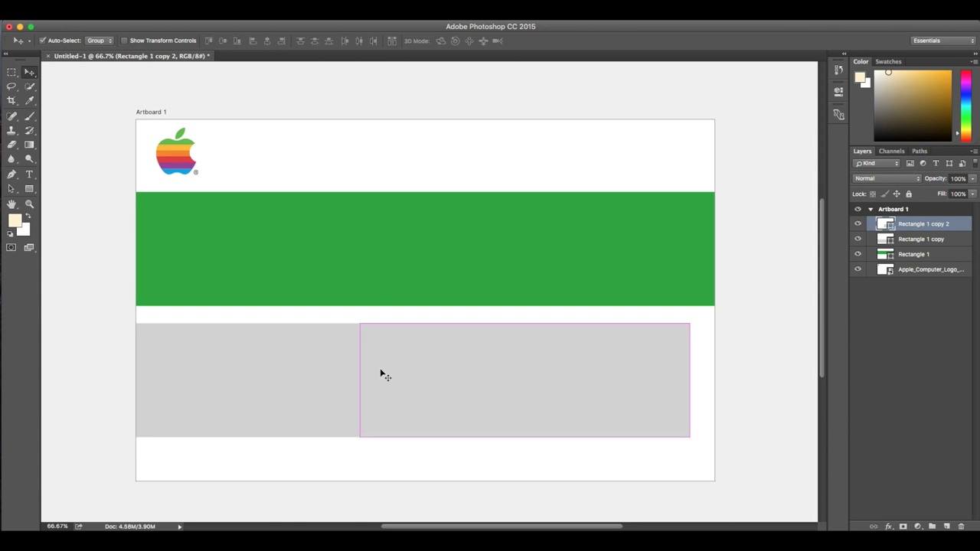
pyautogui.hotkey('ctrl', 'r')
pyautogui.hotkey('ctrl', 't')
pyautogui.moveTo(369, 377)
pyautogui.mouseDown()
pyautogui.moveTo(569, 377)
pyautogui.moveTo(482, 377)
pyautogui.mouseUp()
pyautogui.moveTo(699, 377)
pyautogui.mouseDown()
pyautogui.moveTo(539, 377)
pyautogui.moveTo(587, 377)
pyautogui.mouseUp()
pyautogui.press('Return')
pyautogui.moveTo(527, 376); pyautogui.dragTo(648, 378)
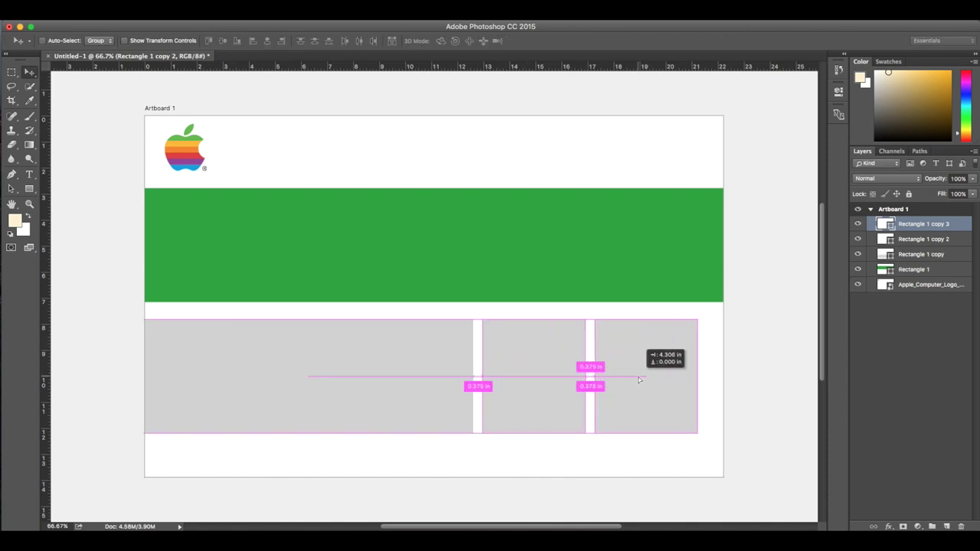
pyautogui.scroll(2, 639, 379)
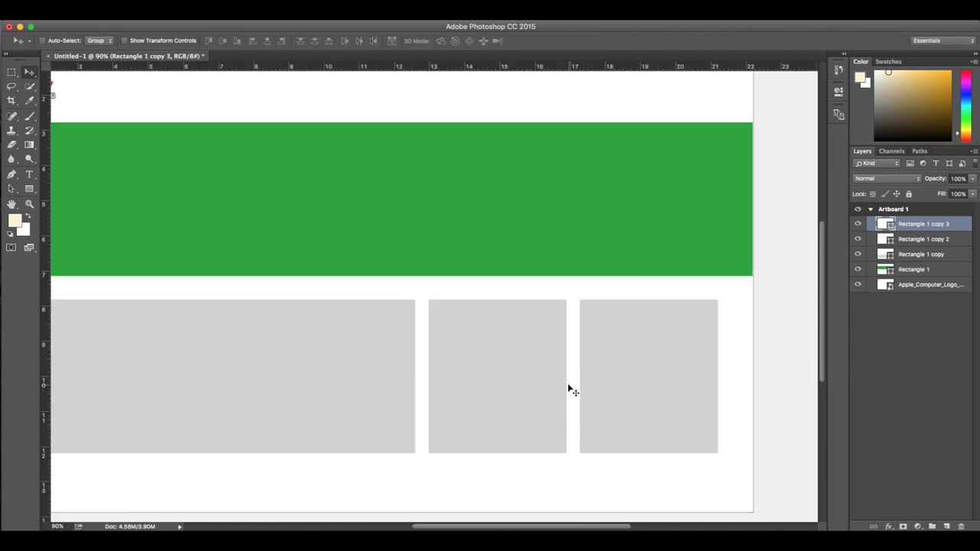
pyautogui.click(29, 204)
pyautogui.click(432, 299)
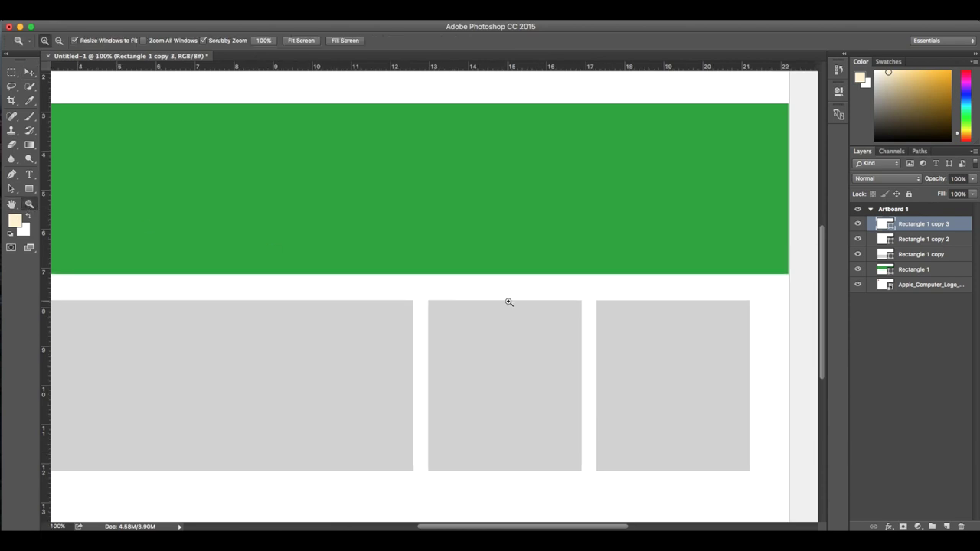
pyautogui.doubleClick(12, 204)
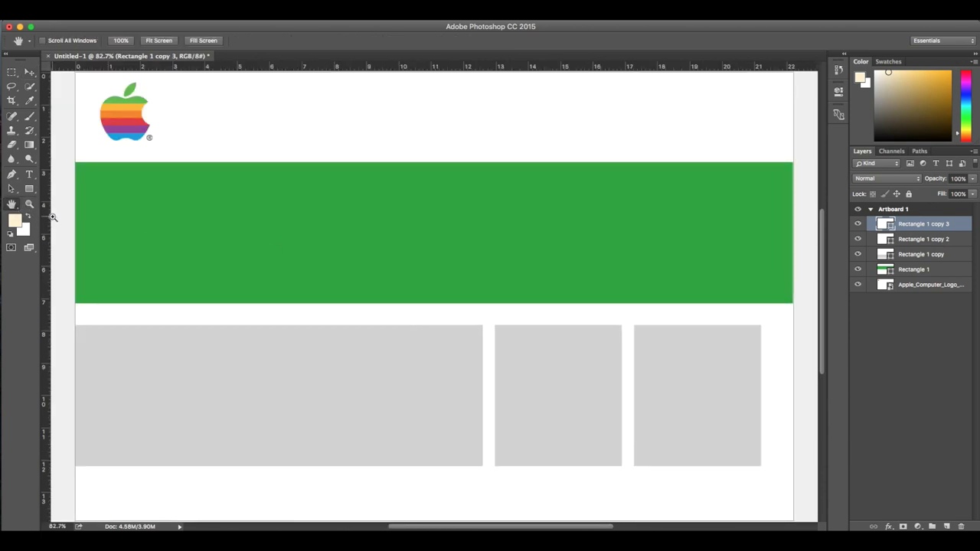
pyautogui.press('super+minus')
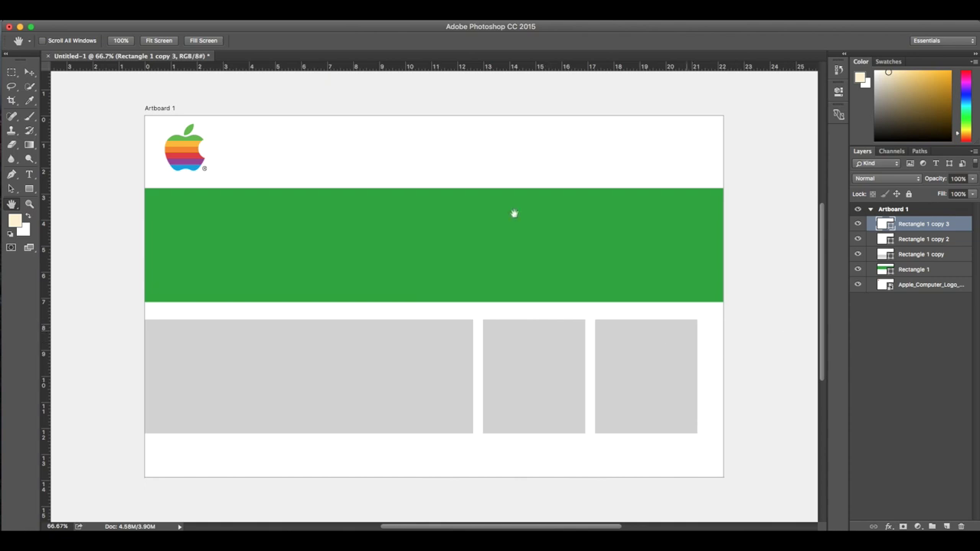
pyautogui.click(30, 72)
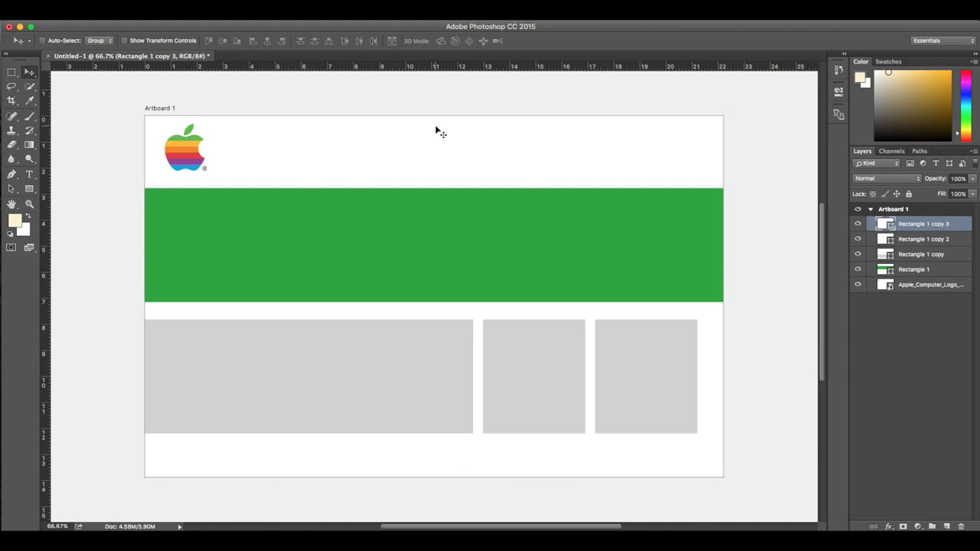
pyautogui.hotkey('ctrl', '-')
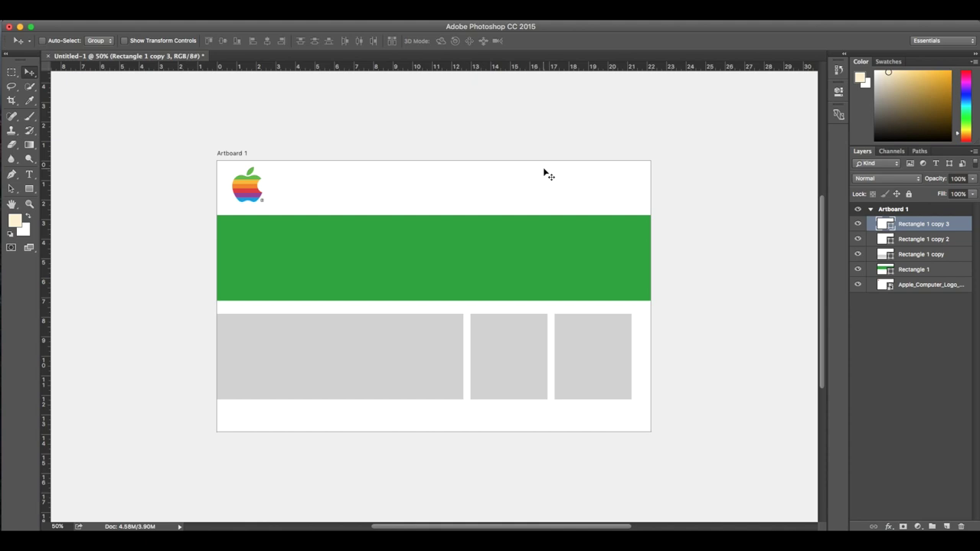
pyautogui.moveTo(601, 183)
pyautogui.mouseDown()
pyautogui.moveTo(486, 177)
pyautogui.moveTo(520, 183)
pyautogui.mouseUp()
# Add Artboard 2 with the iPhone 6 preset (750 × 1334 px) and pan to show both artboards
pyautogui.click(153, 1)
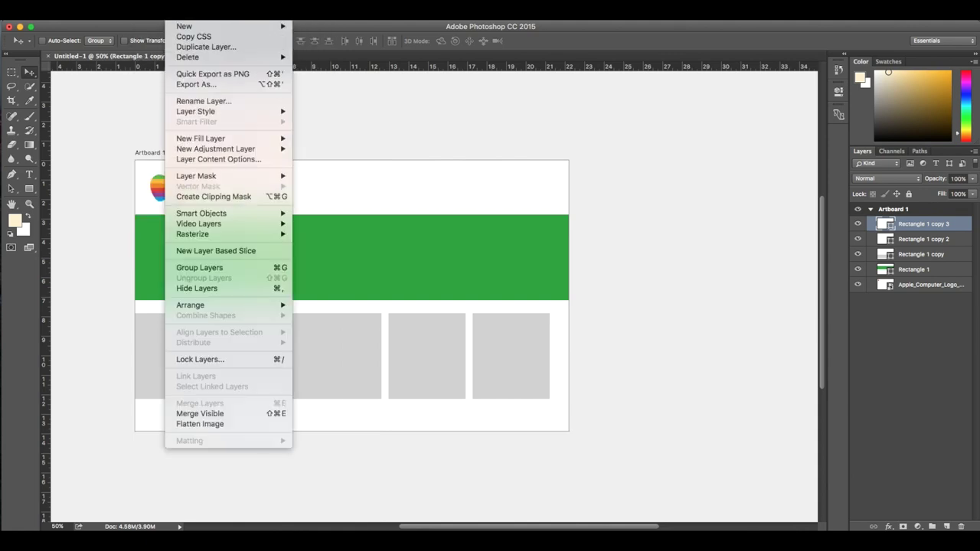
pyautogui.press('Escape')
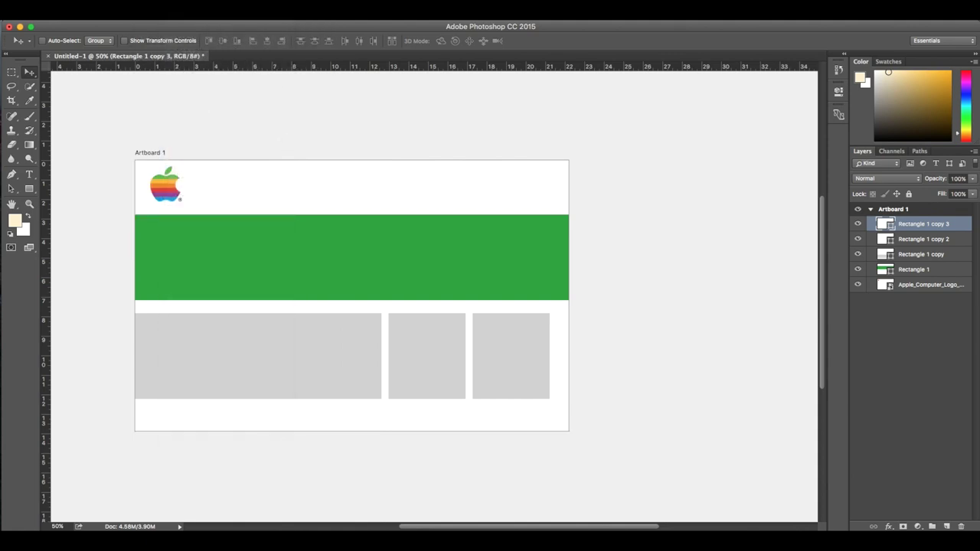
pyautogui.click(177, 9)
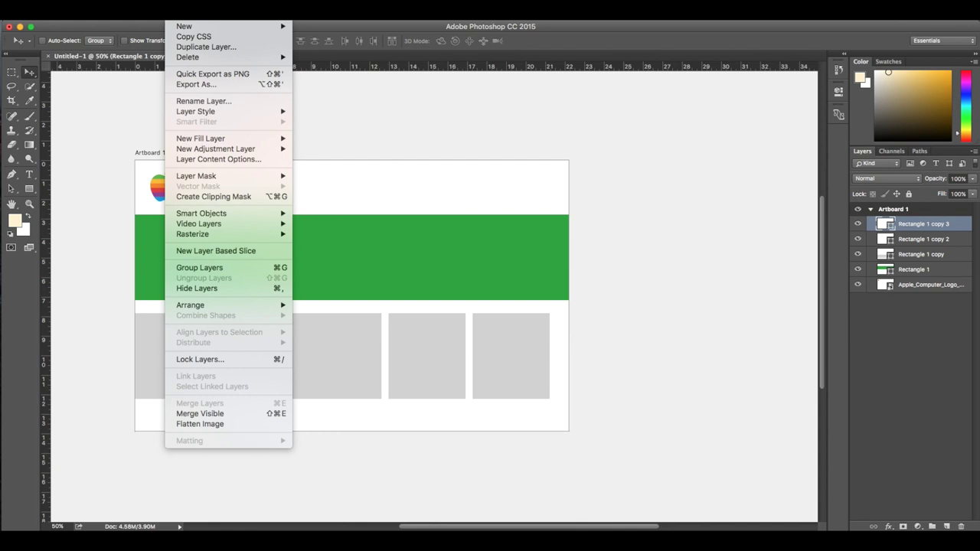
pyautogui.moveTo(222, 26)
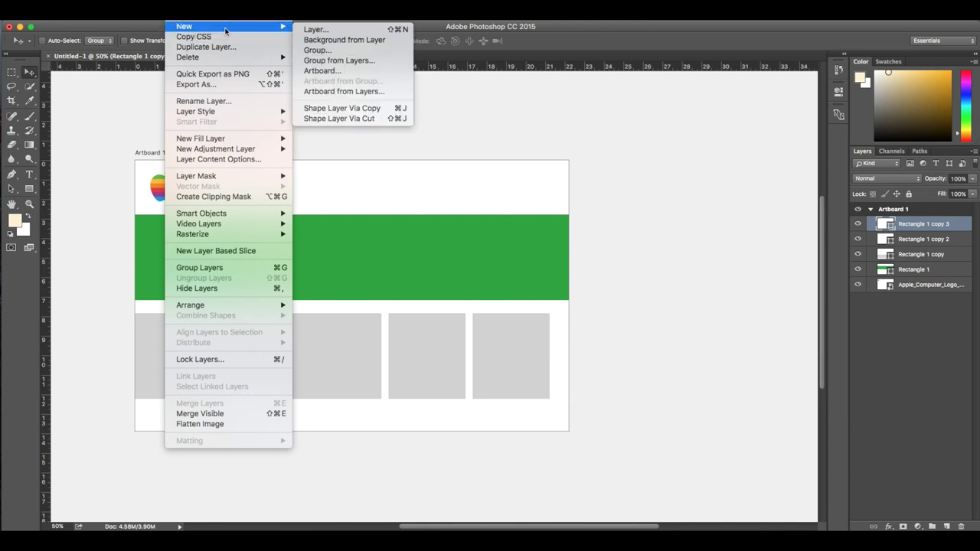
pyautogui.click(321, 71)
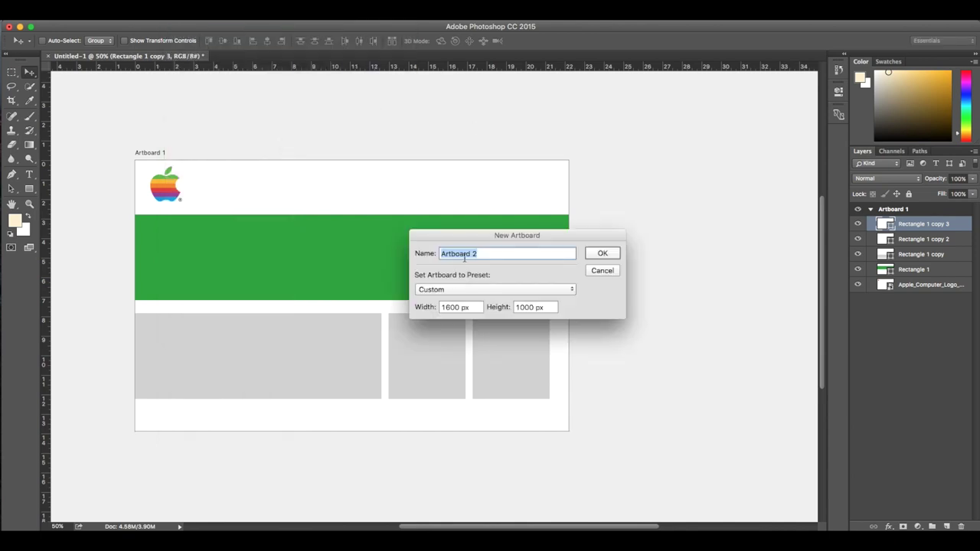
pyautogui.click(452, 291)
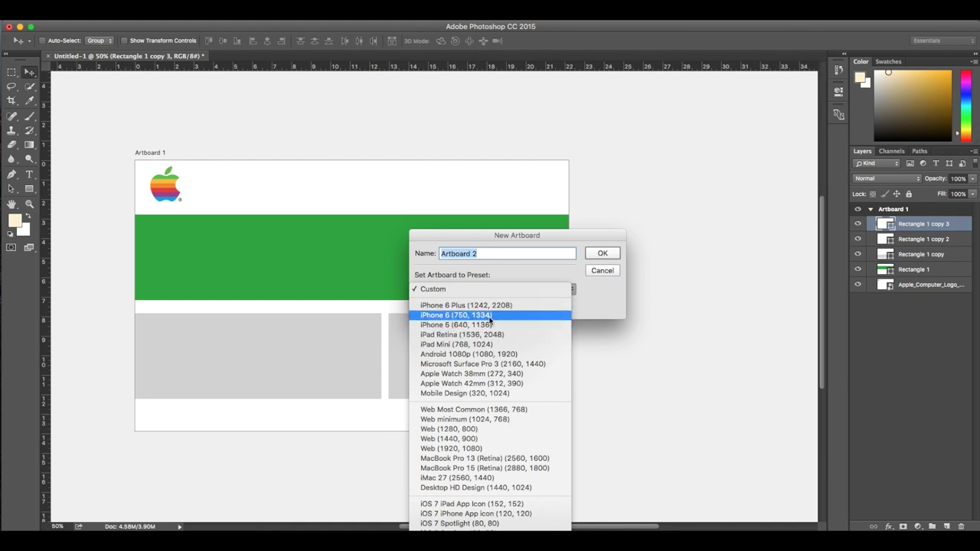
pyautogui.click(490, 315)
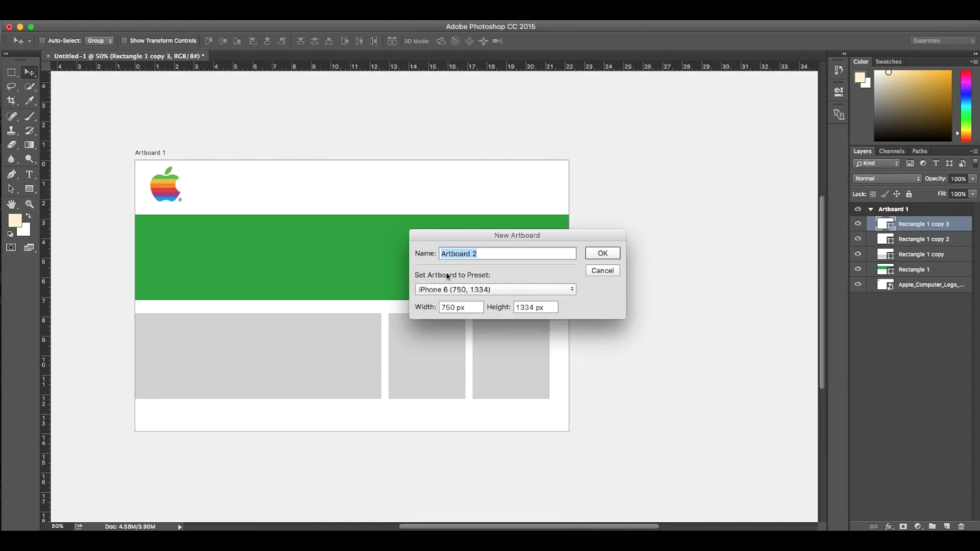
pyautogui.click(590, 253)
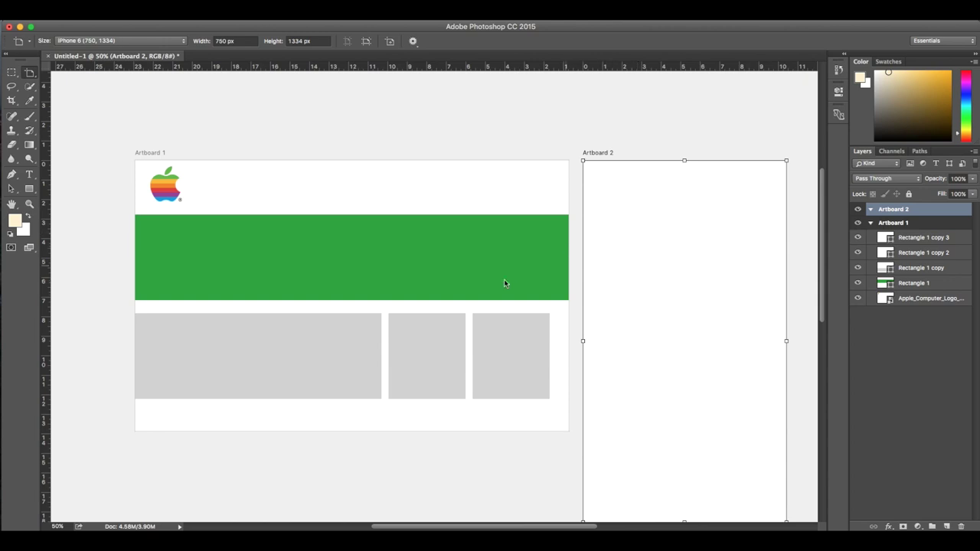
pyautogui.moveTo(554, 302); pyautogui.dragTo(481, 269)
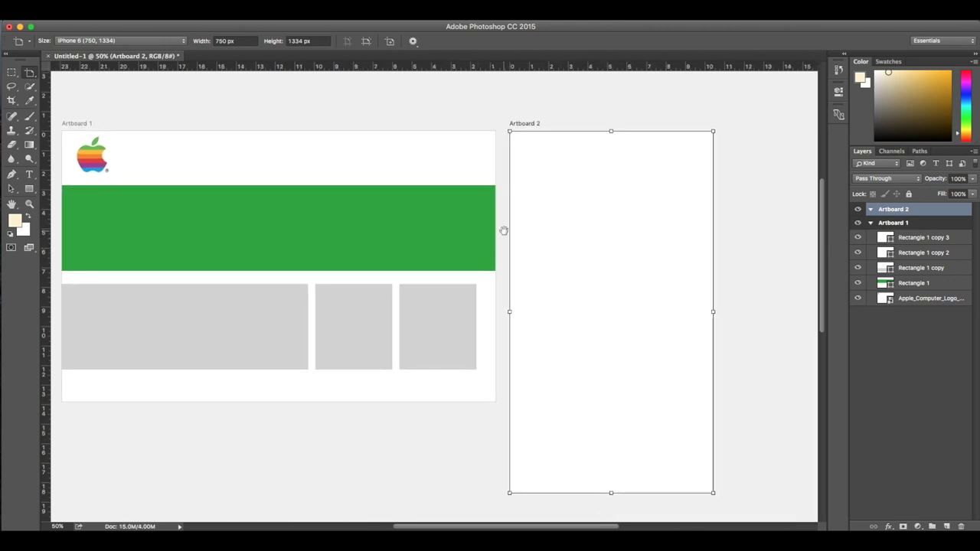
pyautogui.moveTo(497, 232); pyautogui.dragTo(497, 235)
# Save the document under the name sitoweb, producing sitoweb.psd
pyautogui.hotkey('ctrl', 's')
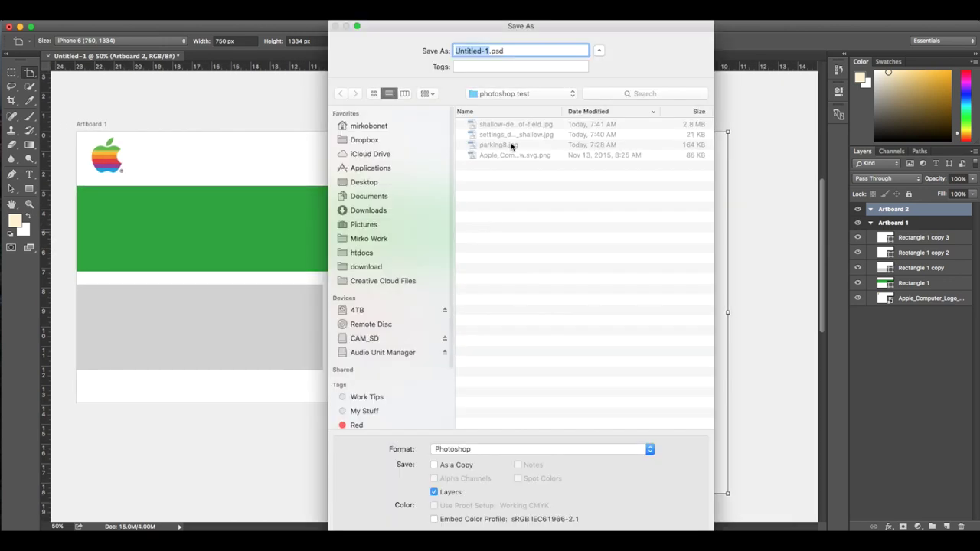
pyautogui.write('s')
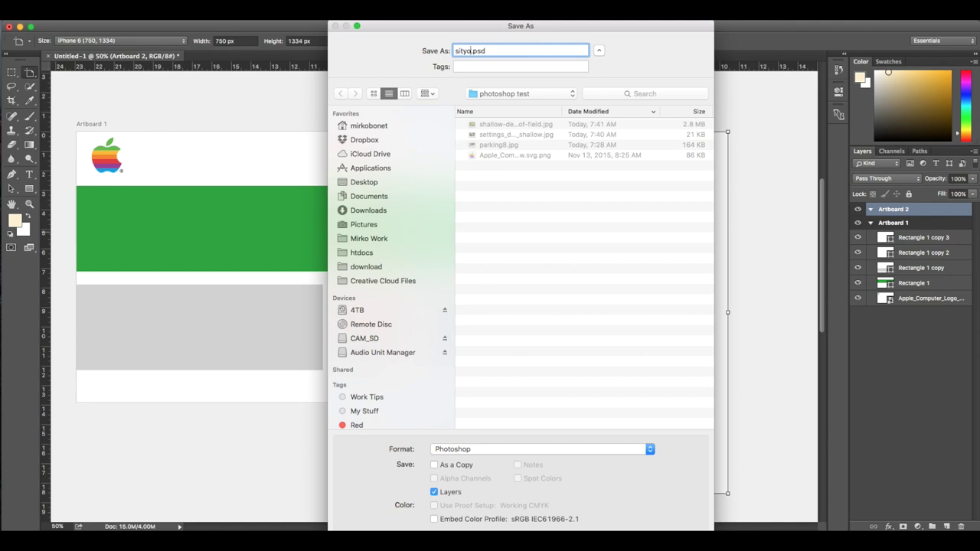
pyautogui.write('itoweb')
pyautogui.press('Return')
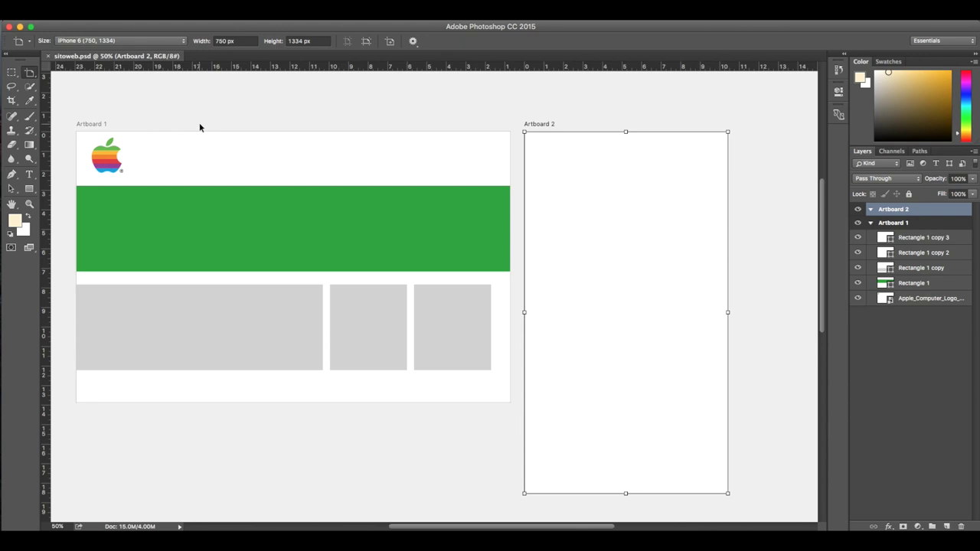
pyautogui.press('Return')
pyautogui.press('v')
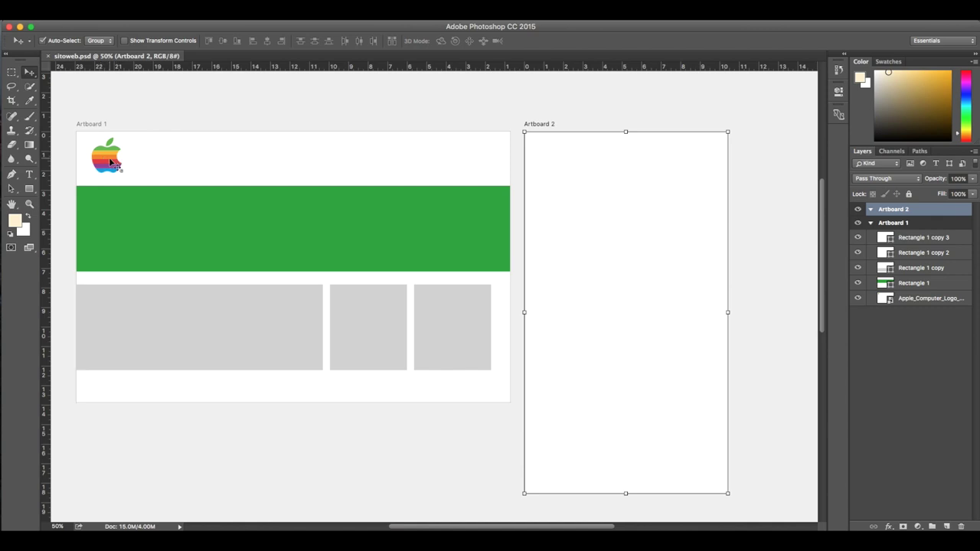
pyautogui.click(102, 160)
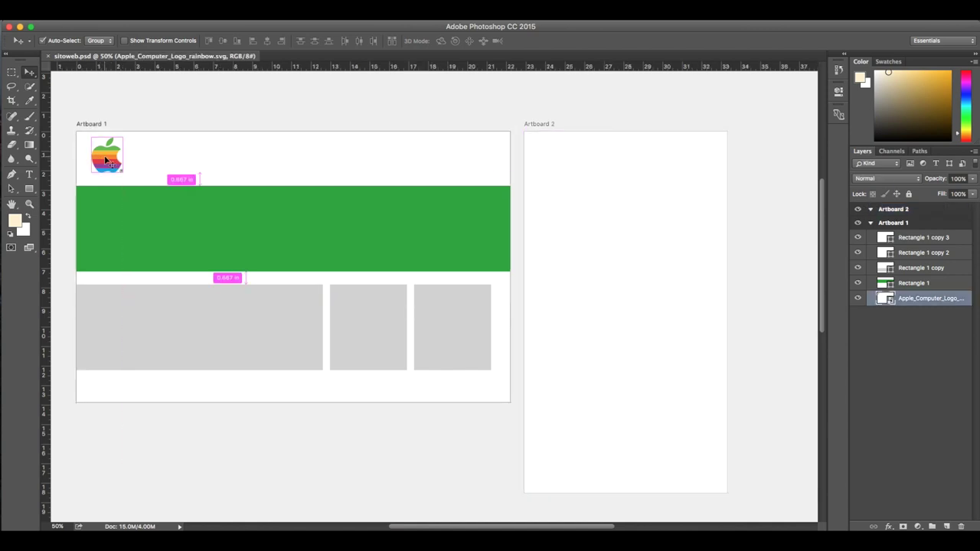
pyautogui.moveTo(100, 159); pyautogui.dragTo(106, 159)
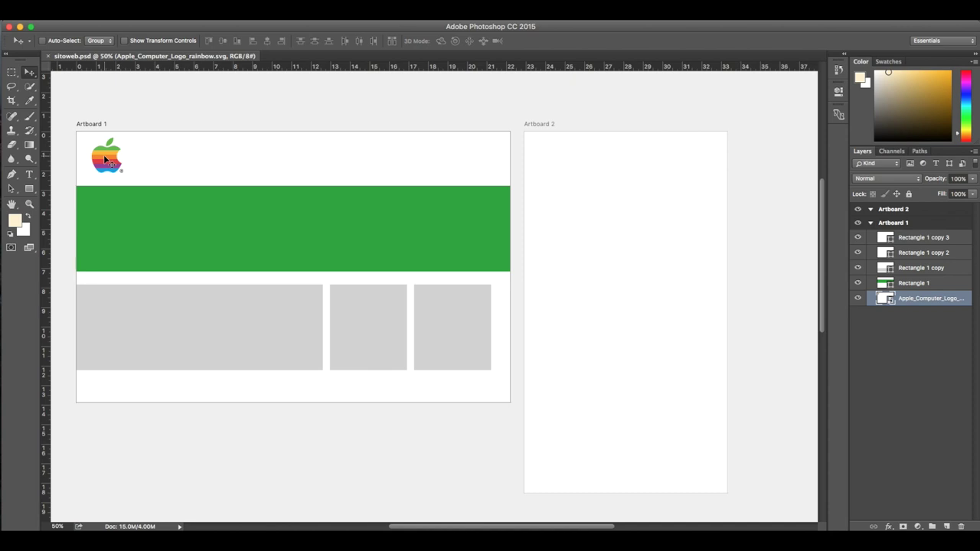
pyautogui.press('ctrl')
pyautogui.keyDown('ctrl'); pyautogui.click(169, 238); pyautogui.keyUp('ctrl')
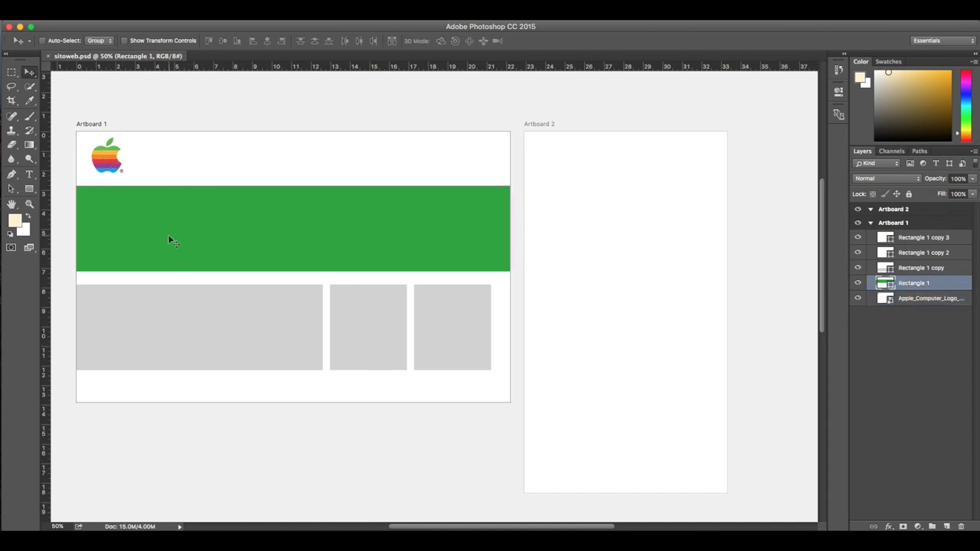
pyautogui.press('ctrl')
pyautogui.keyDown('ctrl'); pyautogui.click(105, 158); pyautogui.keyUp('ctrl')
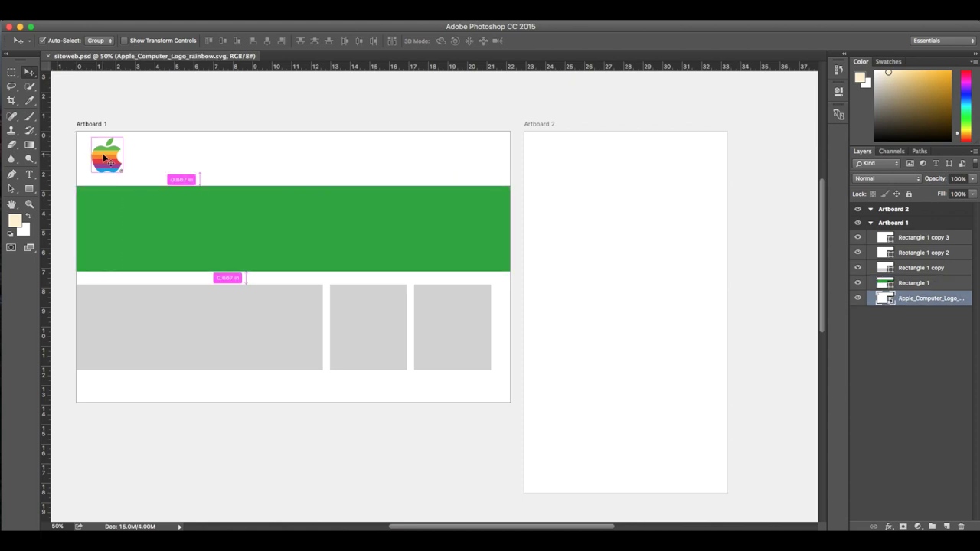
pyautogui.keyDown('ctrl'); pyautogui.click(262, 253); pyautogui.keyUp('ctrl')
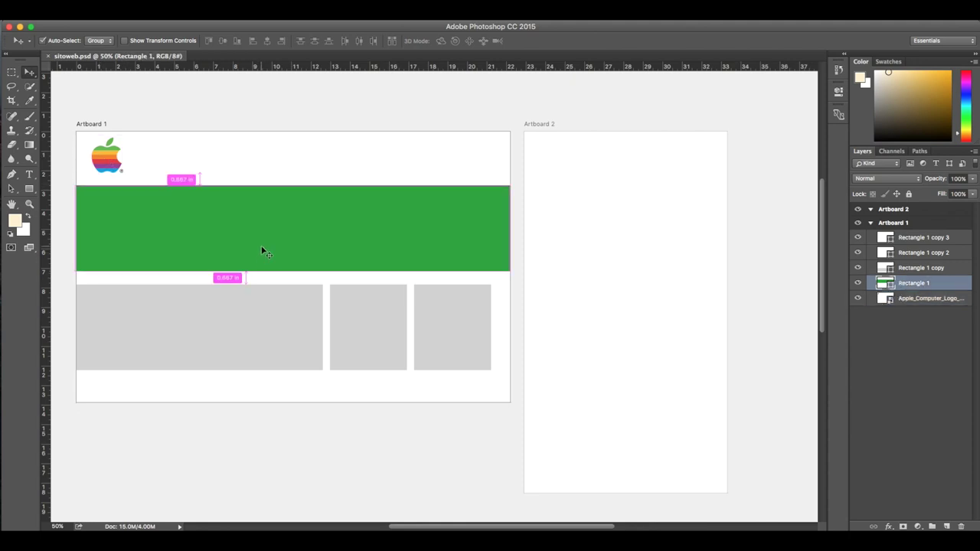
pyautogui.rightClick(107, 159)
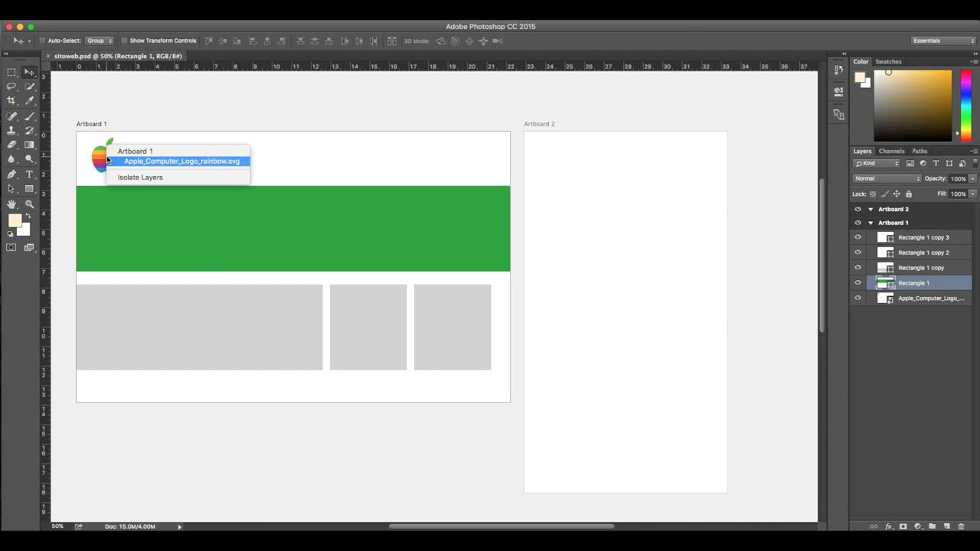
pyautogui.rightClick(145, 222)
pyautogui.click(186, 222)
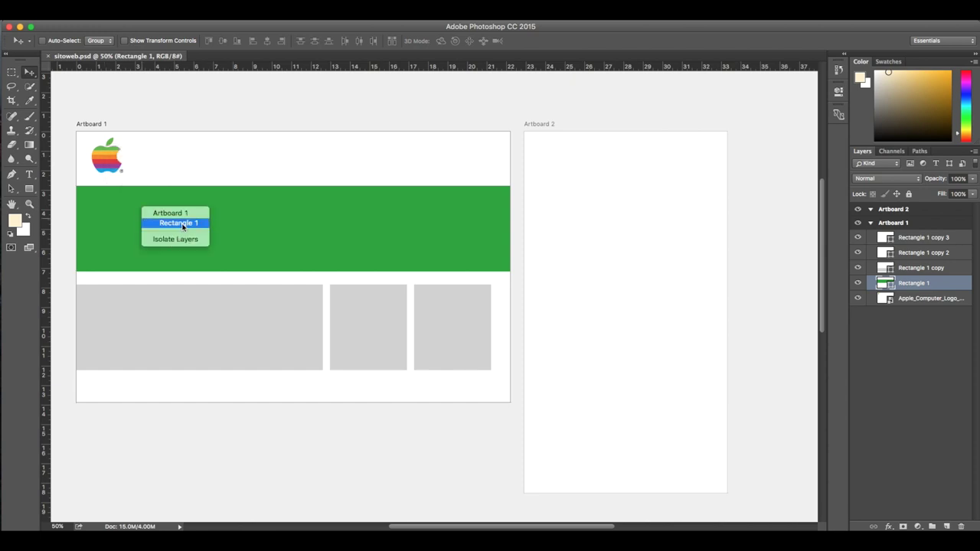
pyautogui.keyDown('ctrl'); pyautogui.click(100, 157); pyautogui.keyUp('ctrl')
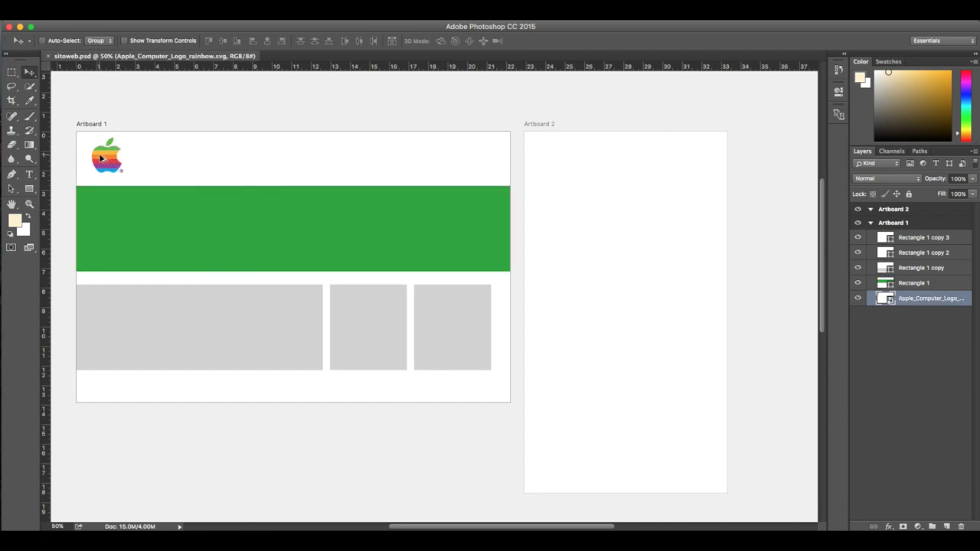
# Copy the rainbow Apple logo onto Artboard 2, enlarged to fill its upper half
pyautogui.moveTo(105, 160); pyautogui.dragTo(625, 173)
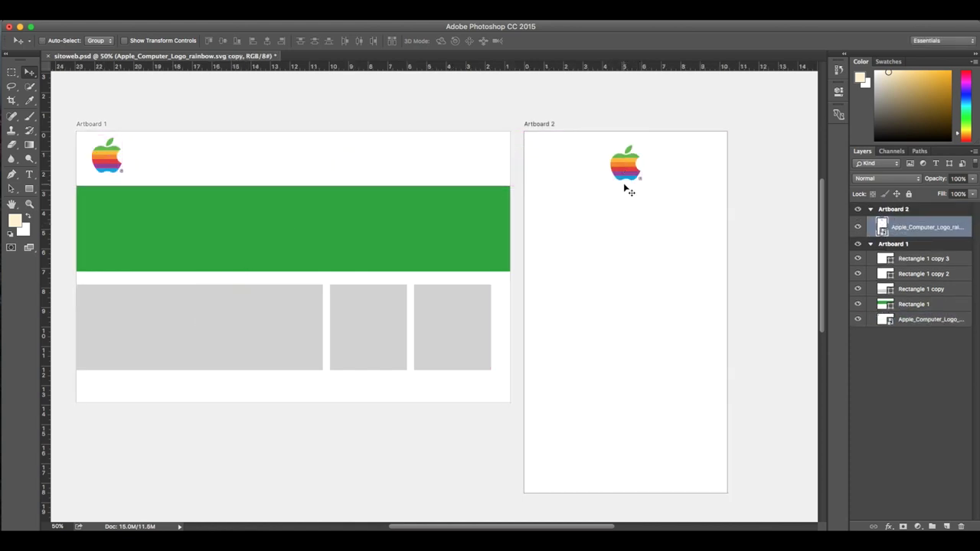
pyautogui.hotkey('ctrl', 't')
pyautogui.moveTo(643, 182)
pyautogui.mouseDown()
pyautogui.moveTo(655, 193)
pyautogui.moveTo(539, 235)
pyautogui.mouseUp()
pyautogui.moveTo(639, 160); pyautogui.dragTo(640, 252)
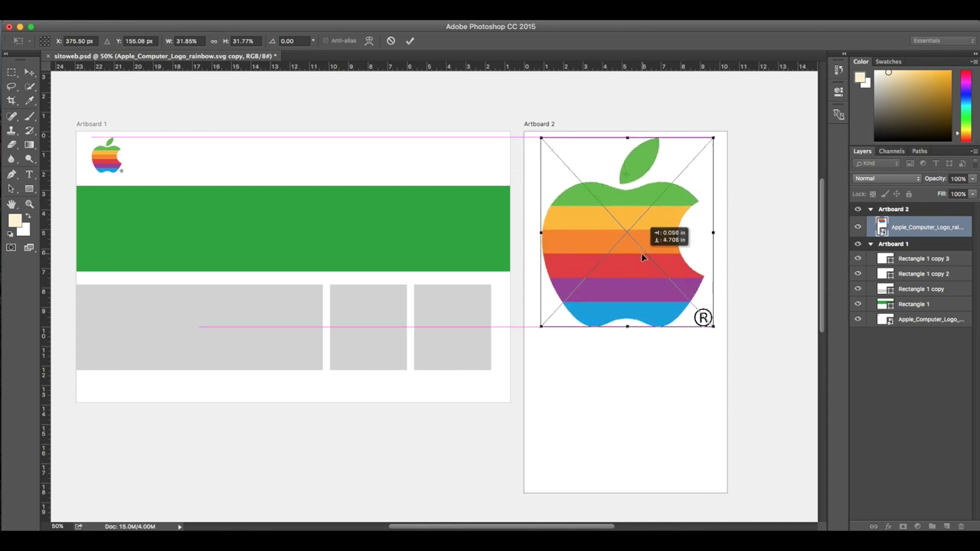
pyautogui.press('Return')
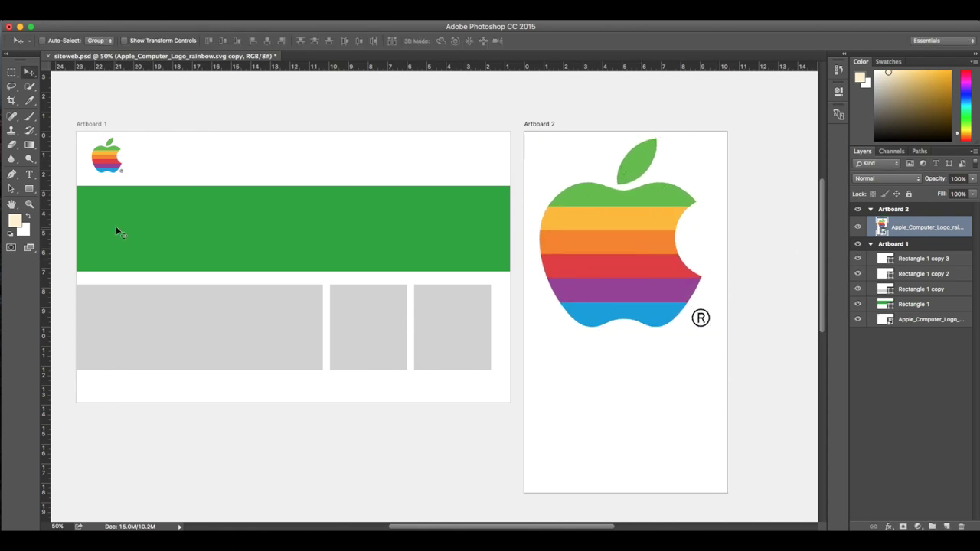
pyautogui.keyDown('super'); pyautogui.click(307, 234); pyautogui.keyUp('super')
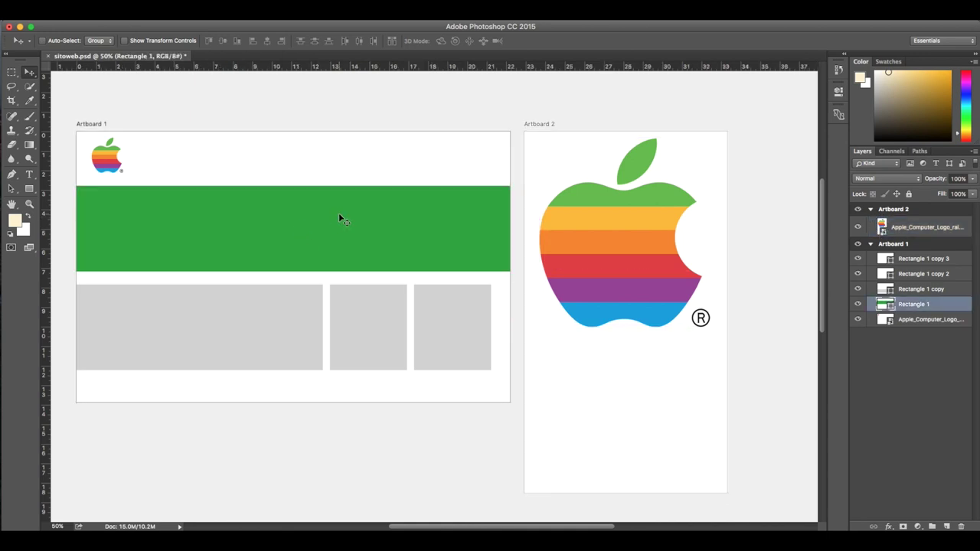
# Copy the green banner onto Artboard 2 as a thinner, artboard-wide band just under the logo
pyautogui.moveTo(339, 217)
pyautogui.mouseDown()
pyautogui.moveTo(281, 277)
pyautogui.moveTo(345, 245)
pyautogui.moveTo(412, 399)
pyautogui.moveTo(642, 408)
pyautogui.moveTo(425, 450)
pyautogui.mouseUp()
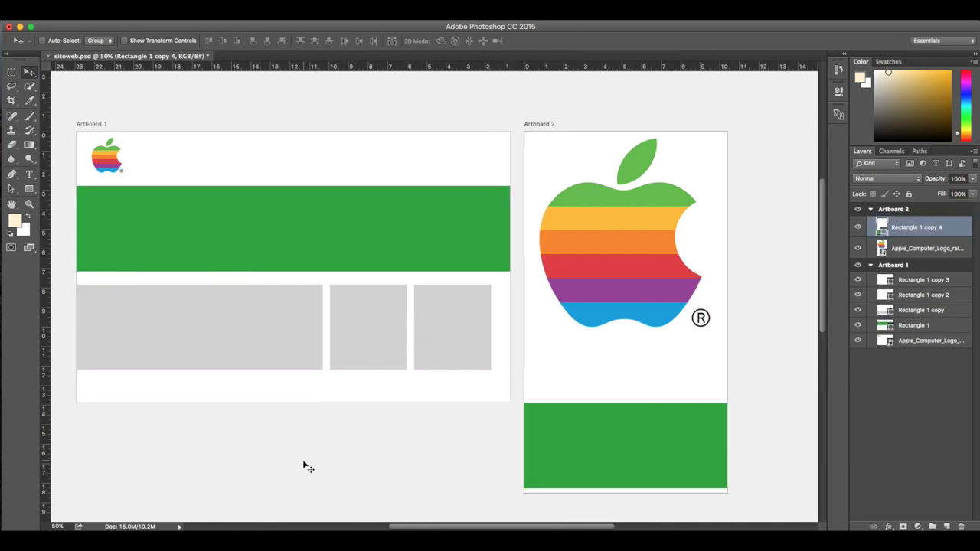
pyautogui.hotkey('ctrl', 't')
pyautogui.moveTo(321, 487)
pyautogui.mouseDown()
pyautogui.moveTo(518, 446)
pyautogui.moveTo(505, 442)
pyautogui.mouseUp()
pyautogui.moveTo(591, 409); pyautogui.dragTo(590, 355)
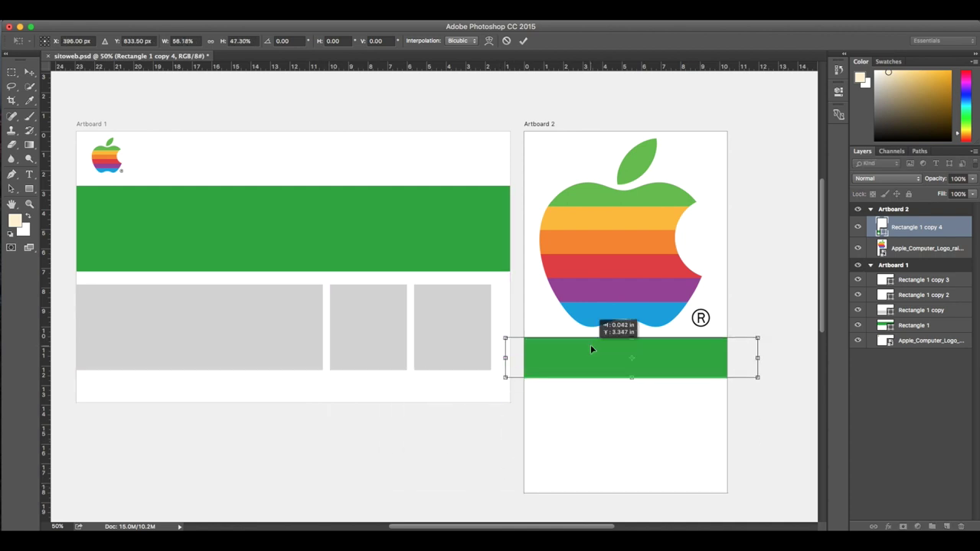
pyautogui.press('Return')
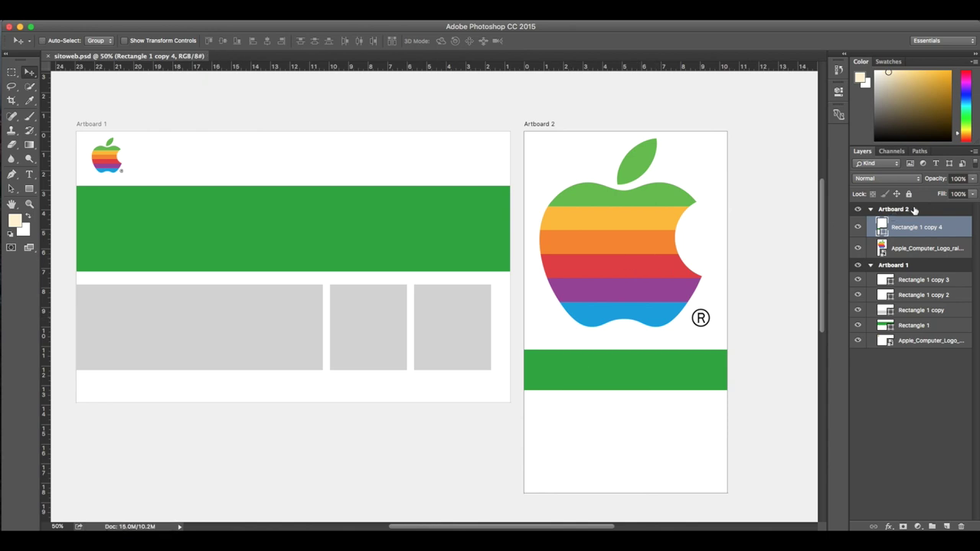
# Rename Artboard 2 to 'phone' and Artboard 1 to 'desktop' in the Layers panel
pyautogui.doubleClick(892, 209)
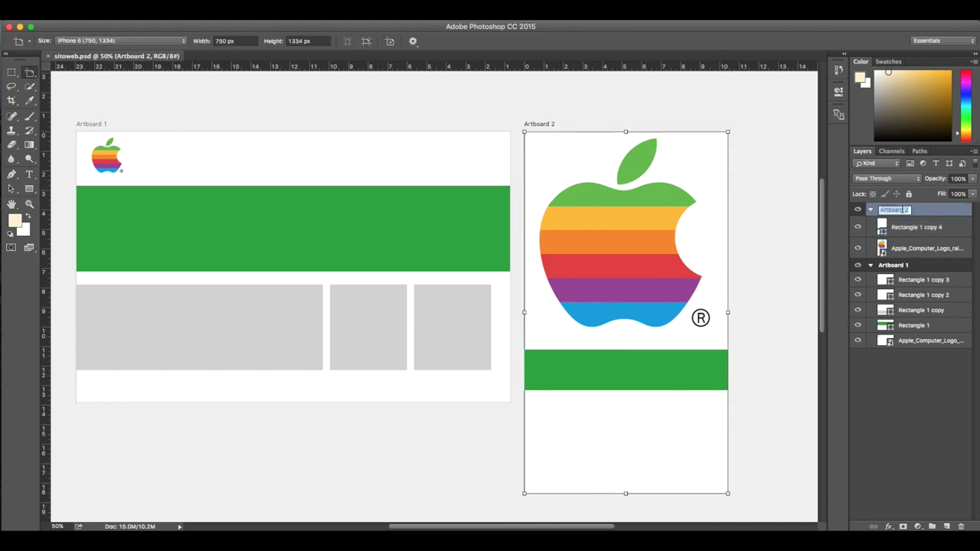
pyautogui.write('phone')
pyautogui.press('Return')
pyautogui.doubleClick(893, 264)
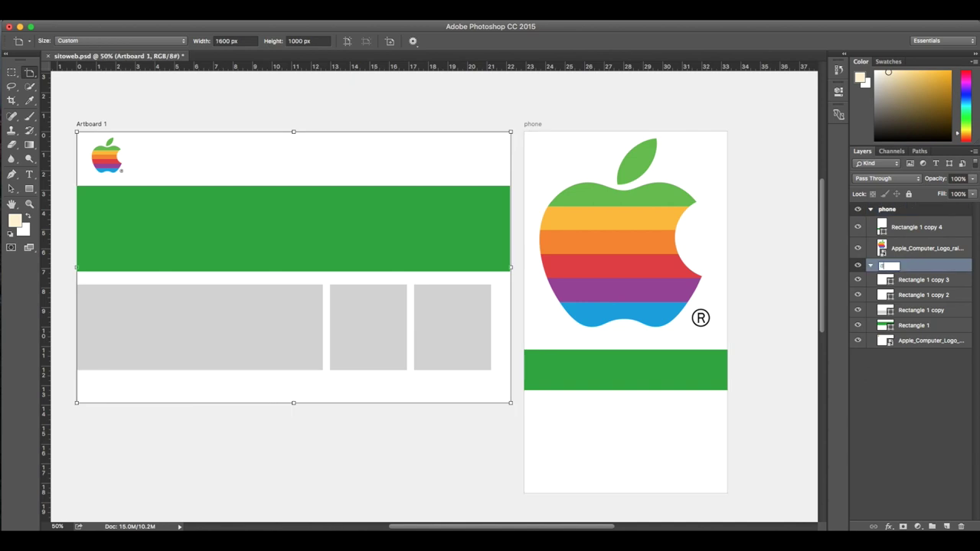
pyautogui.press('Return')
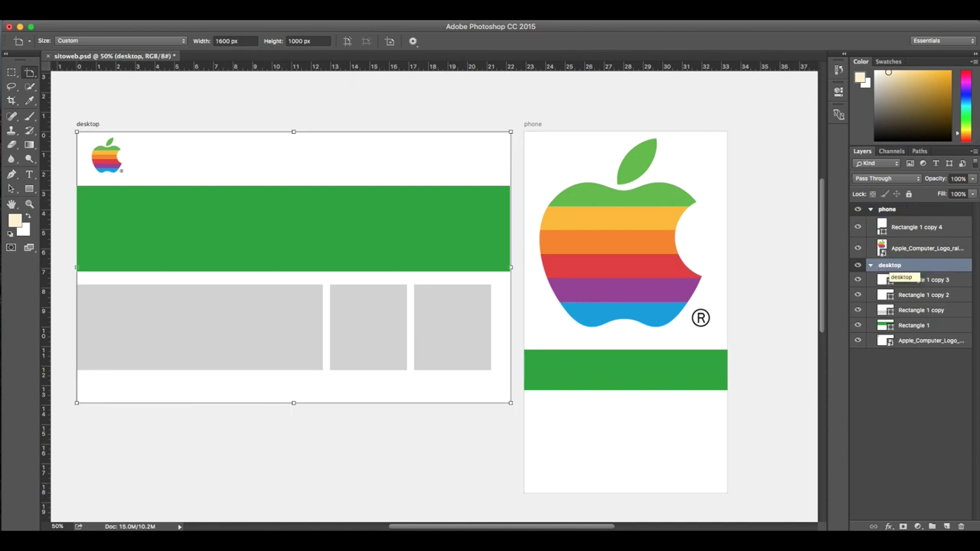
pyautogui.press('v')
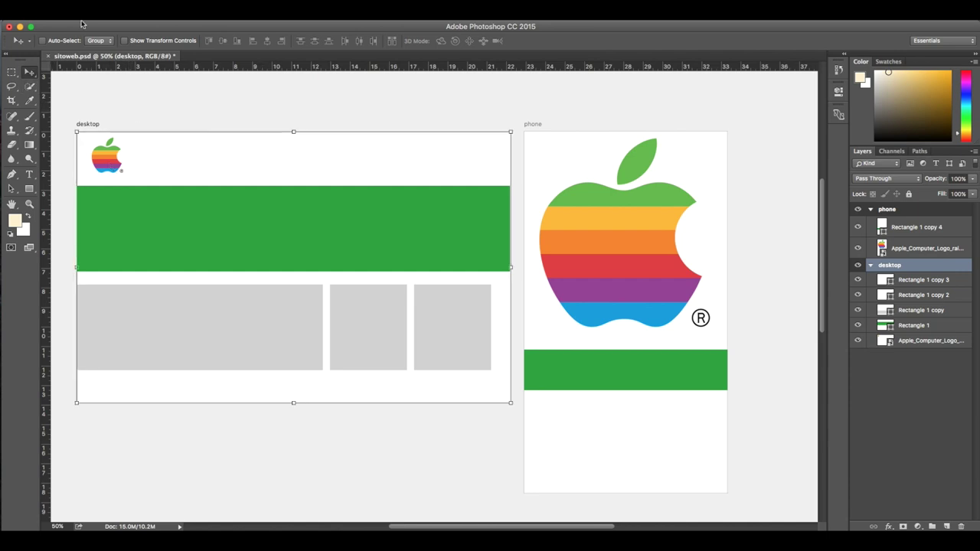
pyautogui.click(104, 10)
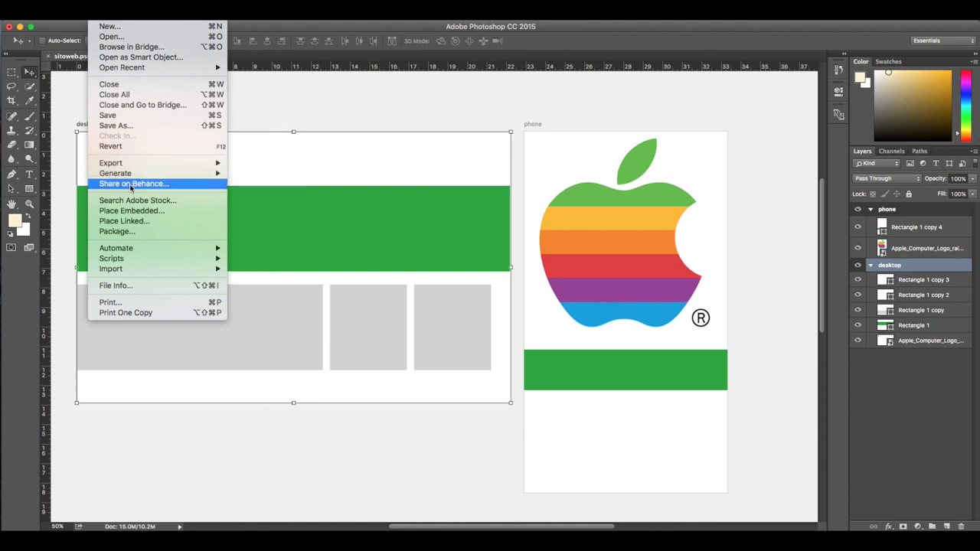
pyautogui.moveTo(111, 163)
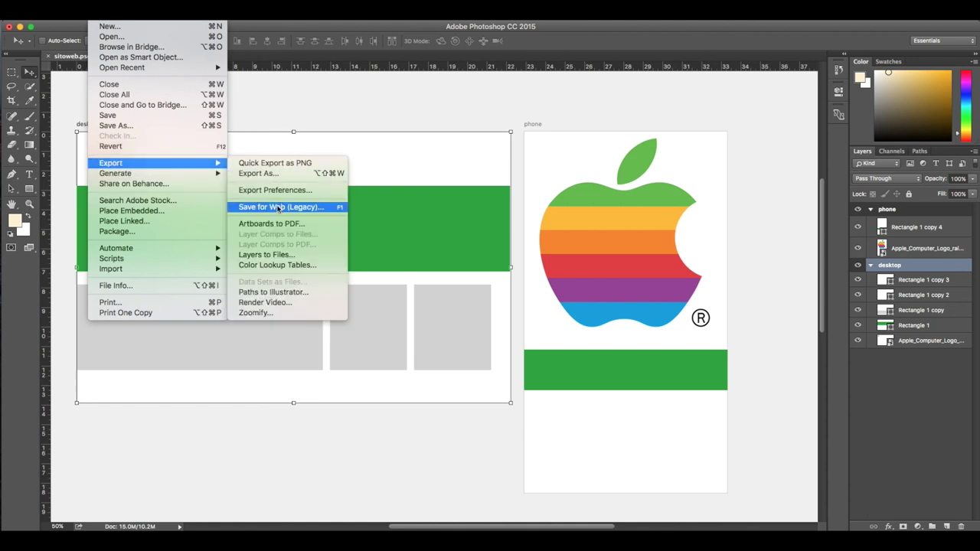
pyautogui.click(390, 114)
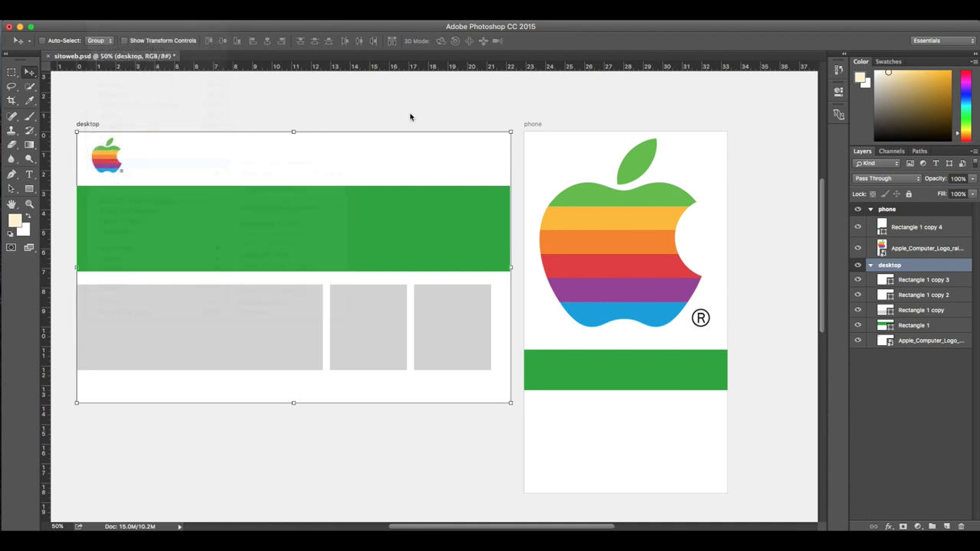
pyautogui.click(109, 157)
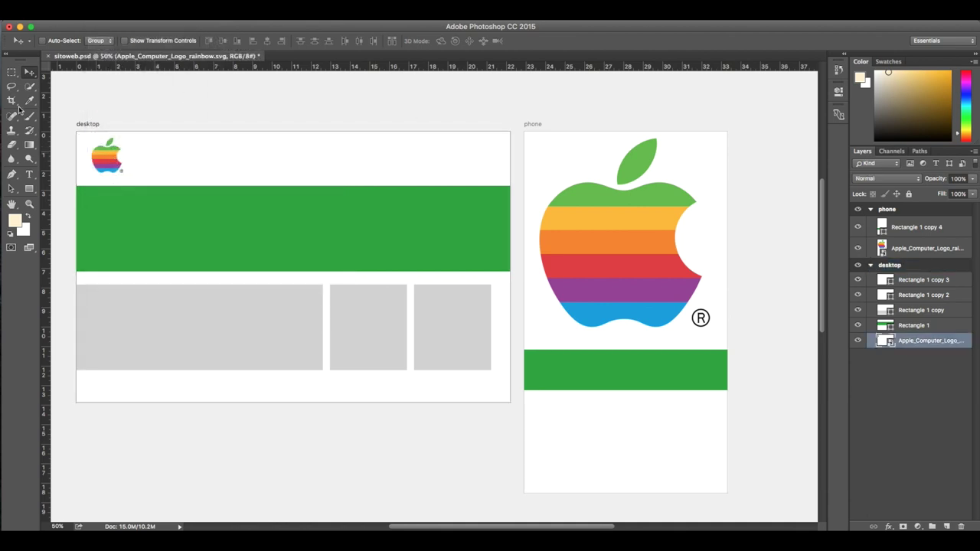
pyautogui.hotkey('ctrl', 'alt', 'shift', 's')
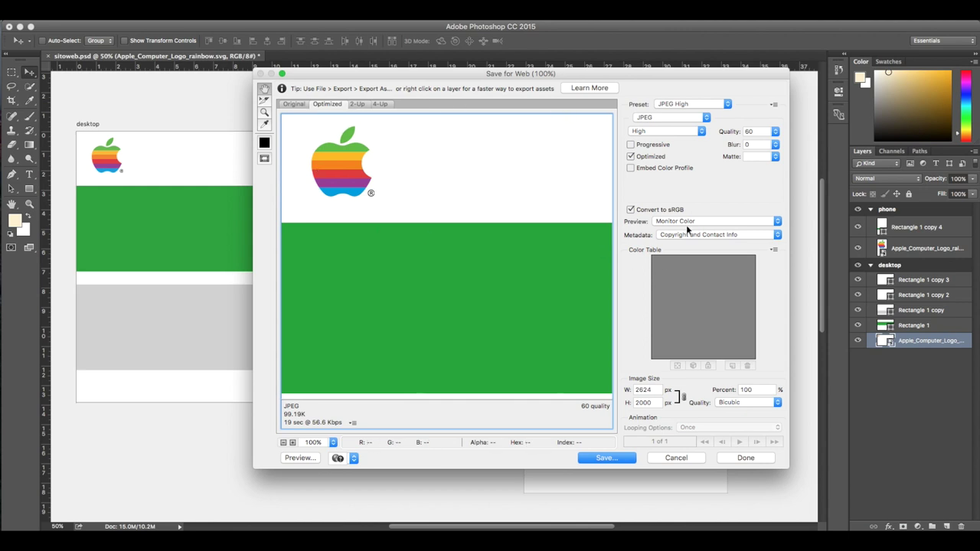
pyautogui.click(676, 458)
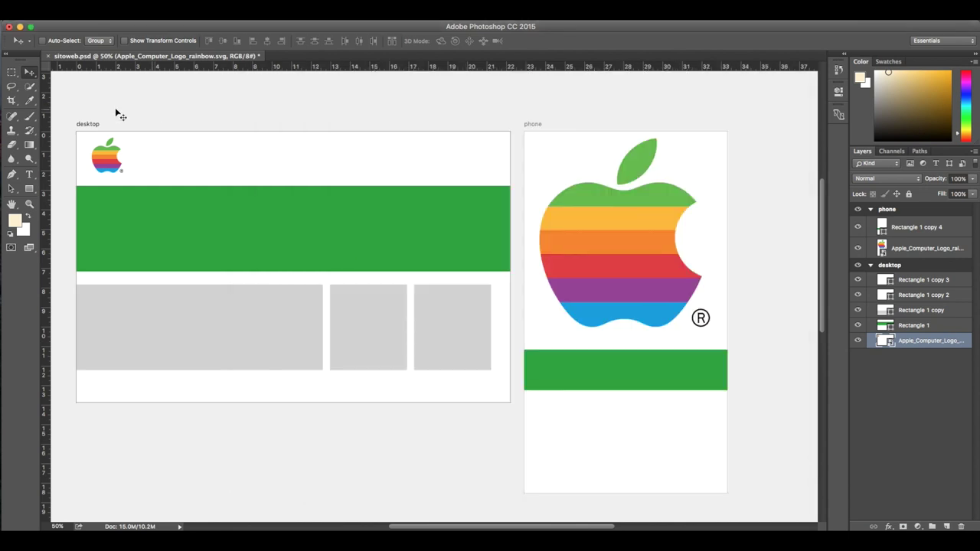
pyautogui.click(10, 101)
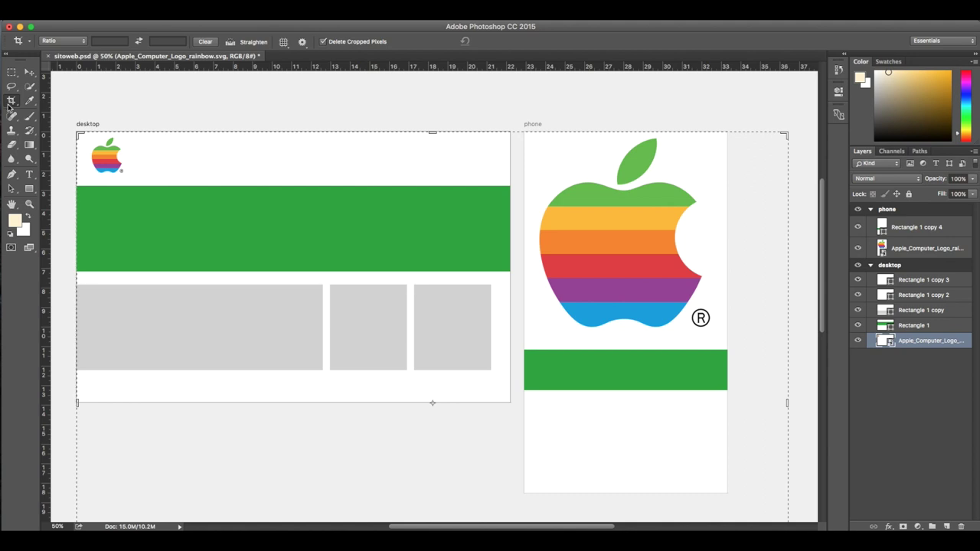
# Draw a test slice around the small Apple logo, then undo it
pyautogui.moveTo(11, 103)
pyautogui.mouseDown()
pyautogui.moveTo(69, 119)
pyautogui.moveTo(126, 171)
pyautogui.mouseUp()
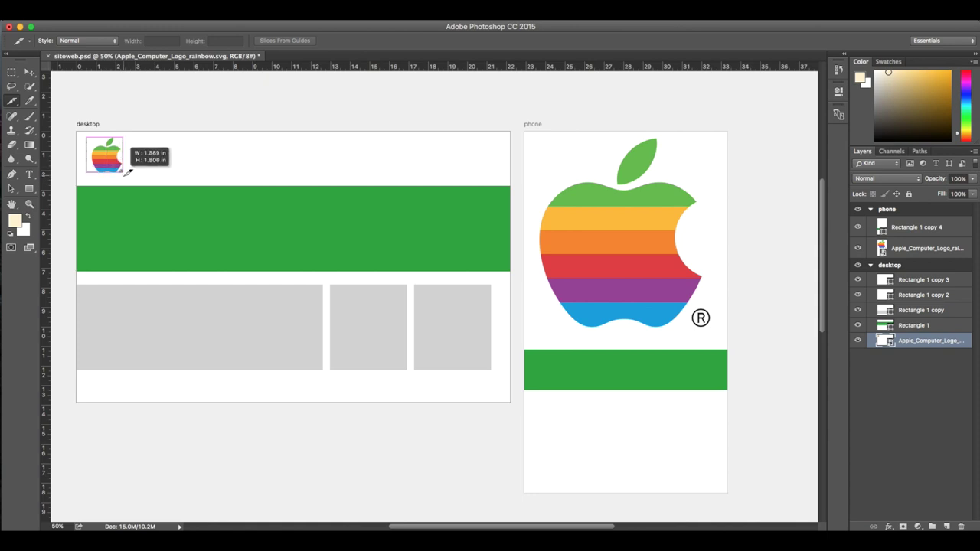
pyautogui.moveTo(128, 171); pyautogui.dragTo(124, 170)
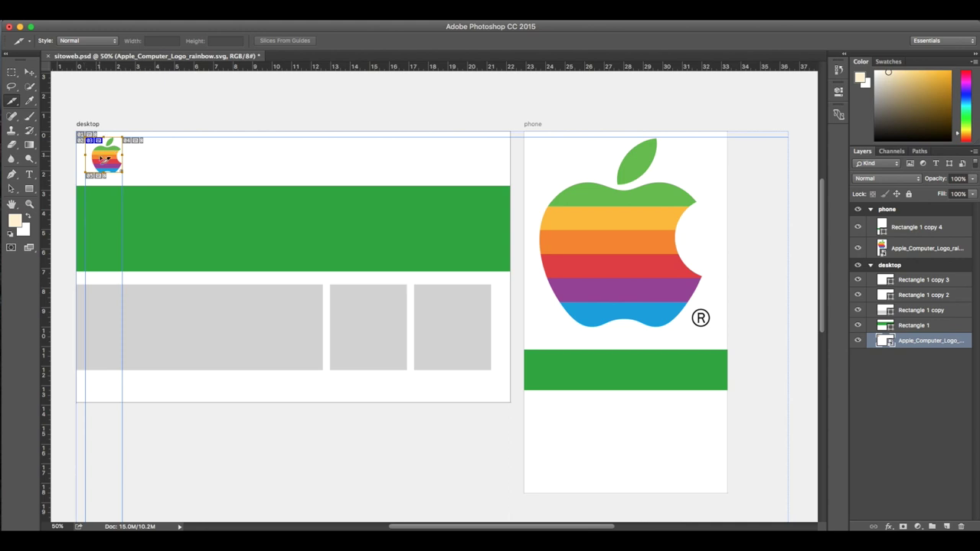
pyautogui.hotkey('ctrl', 'z')
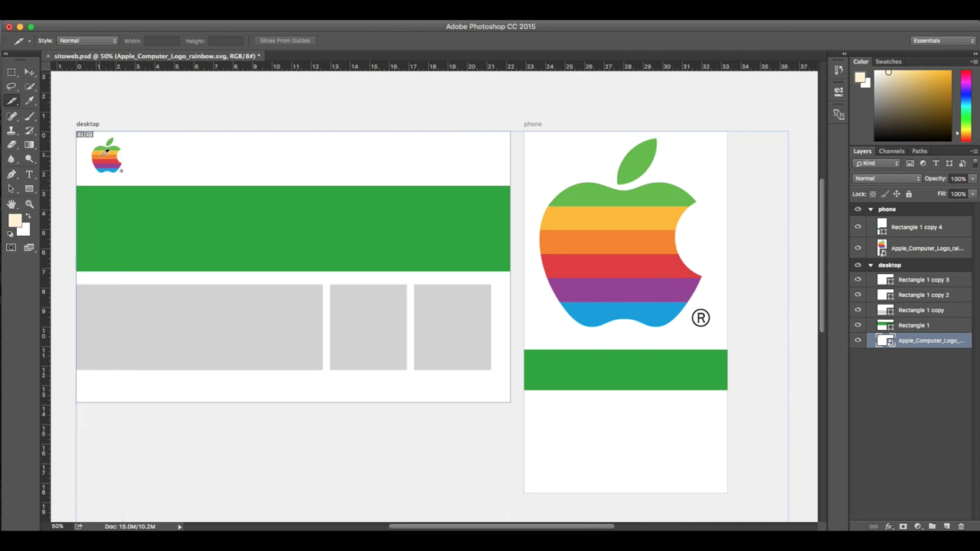
# Select the desktop's small Apple logo layer and group it into Group 1
pyautogui.click(30, 72)
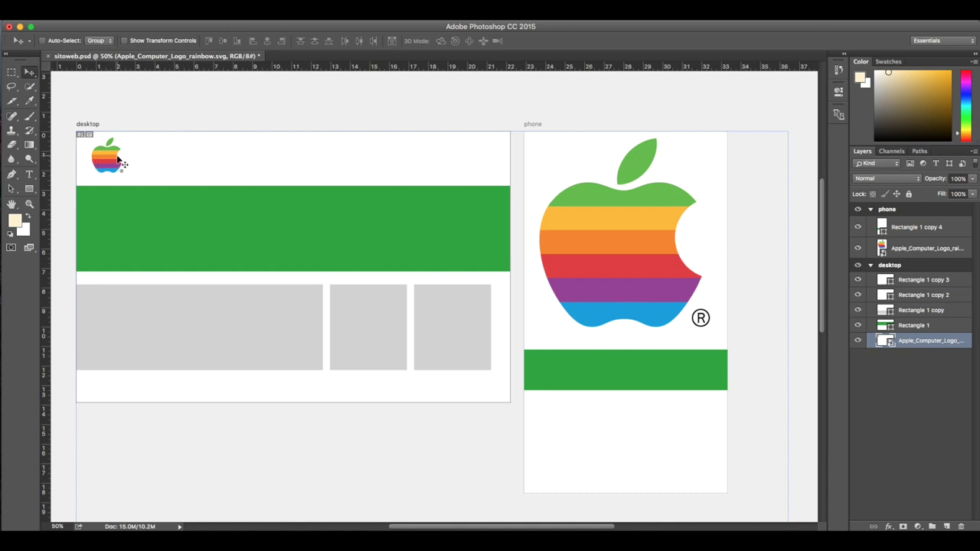
pyautogui.click(115, 158)
pyautogui.hotkey('ctrl', 'g')
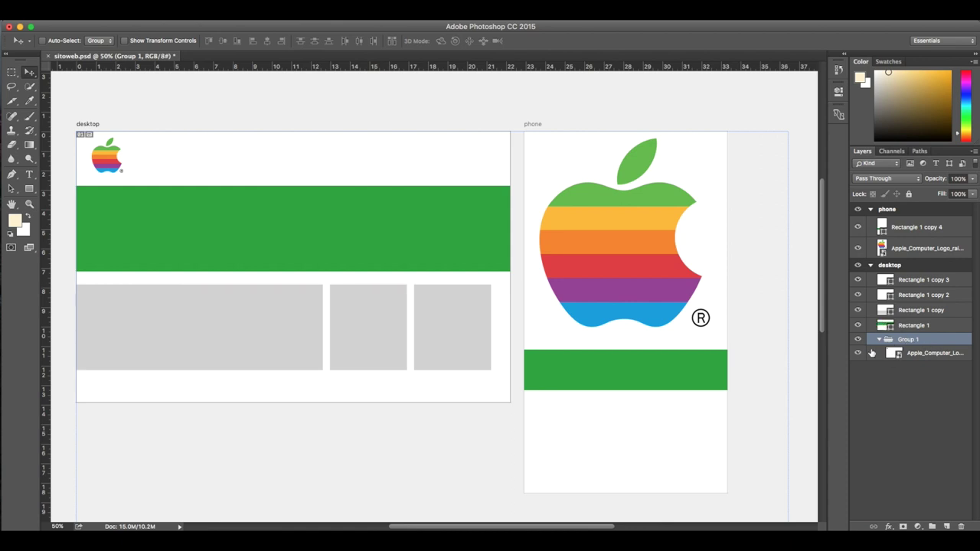
# Rename Group 1 to logo.png
pyautogui.doubleClick(910, 340)
pyautogui.write('h')
pyautogui.write('png')
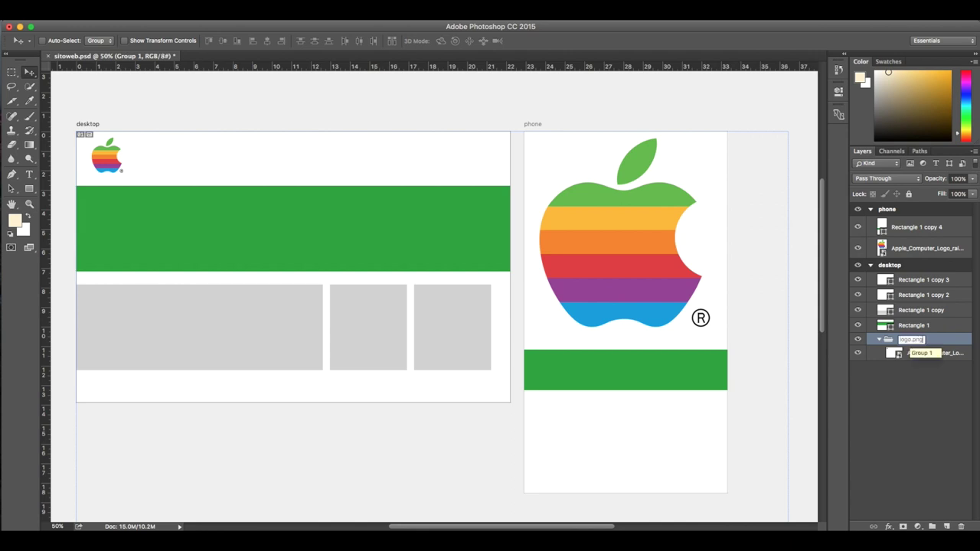
pyautogui.press('Return')
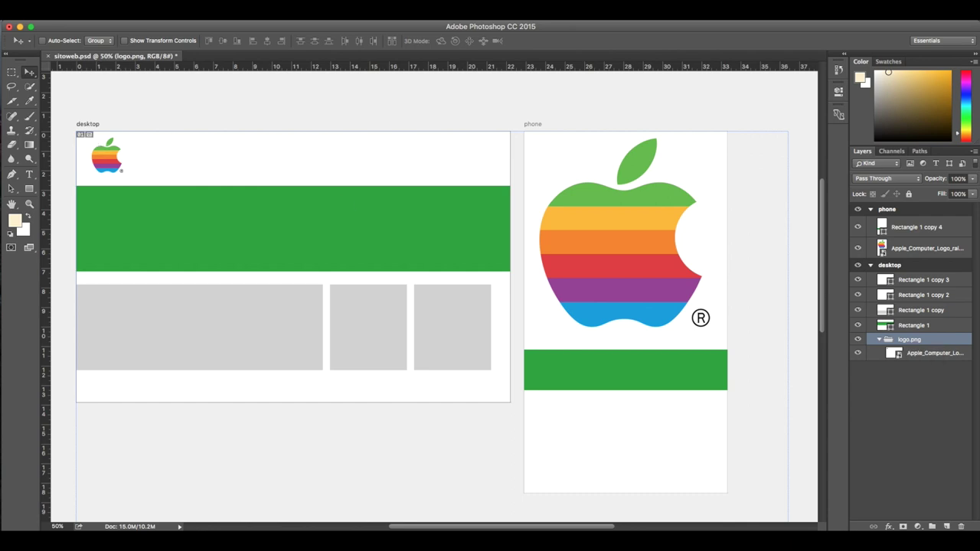
# Enable File > Generate > Image Assets and preview the exported logo.png in sitoweb-assets
pyautogui.click(101, 9)
pyautogui.moveTo(115, 173)
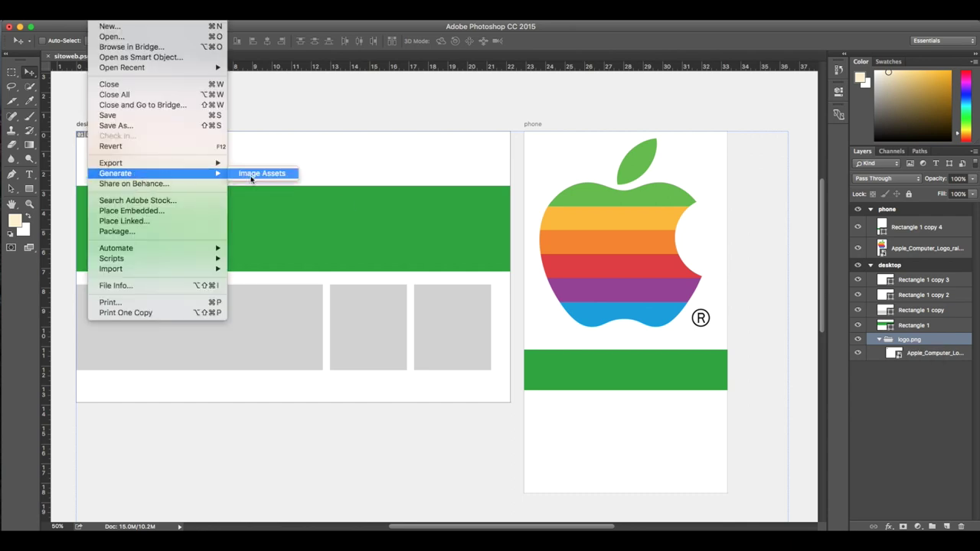
pyautogui.click(250, 178)
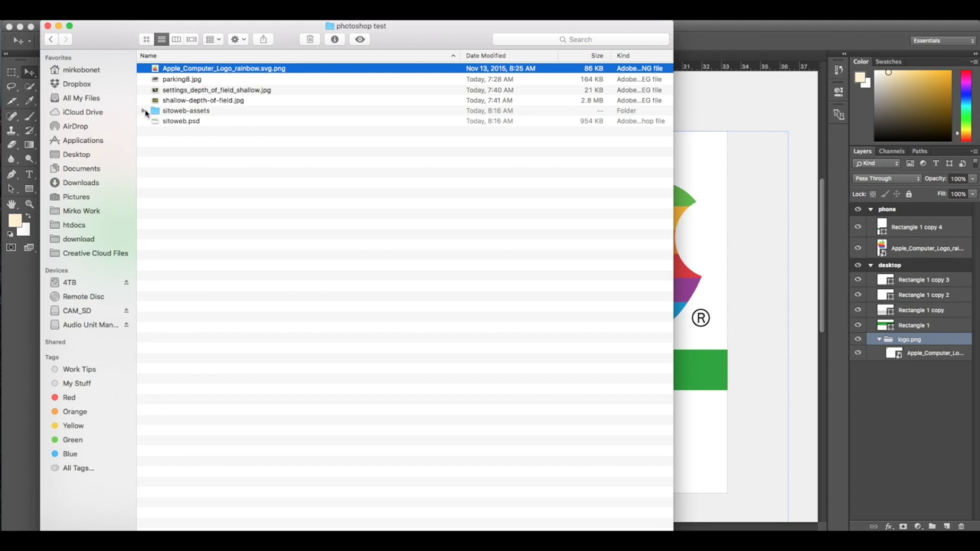
pyautogui.click(144, 111)
pyautogui.click(187, 141)
pyautogui.press('space')
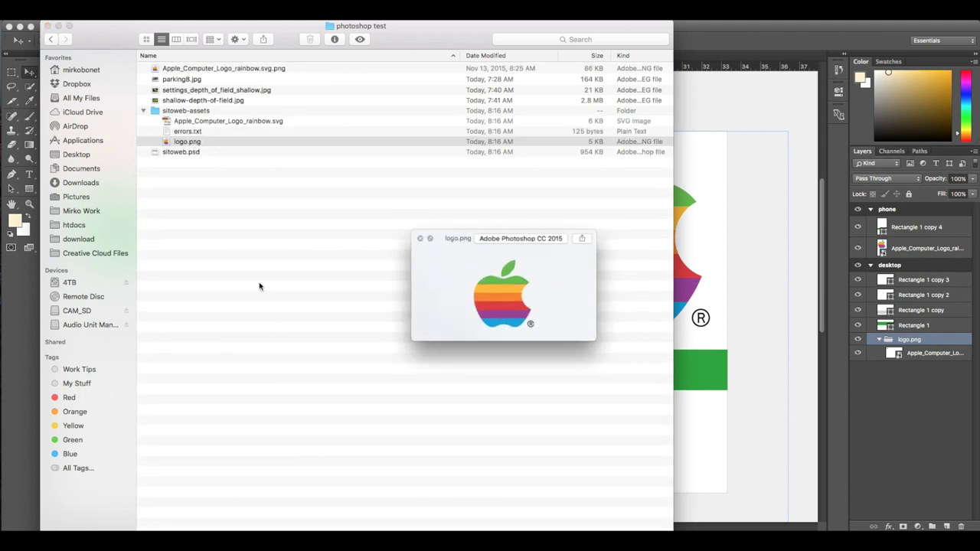
pyautogui.press('space')
pyautogui.click(724, 150)
# Rename the phone artboard's large logo layer to logo-2x.png
pyautogui.click(604, 248)
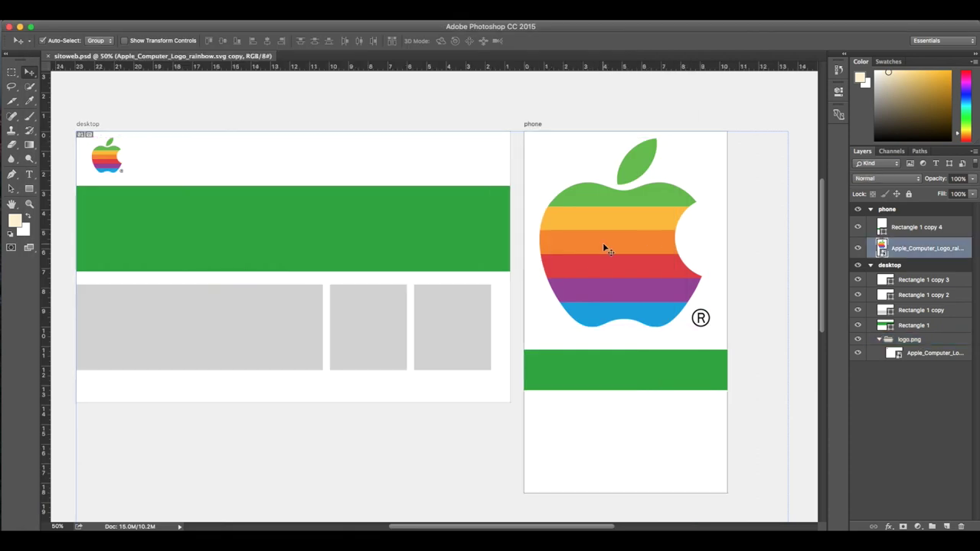
pyautogui.rightClick(915, 250)
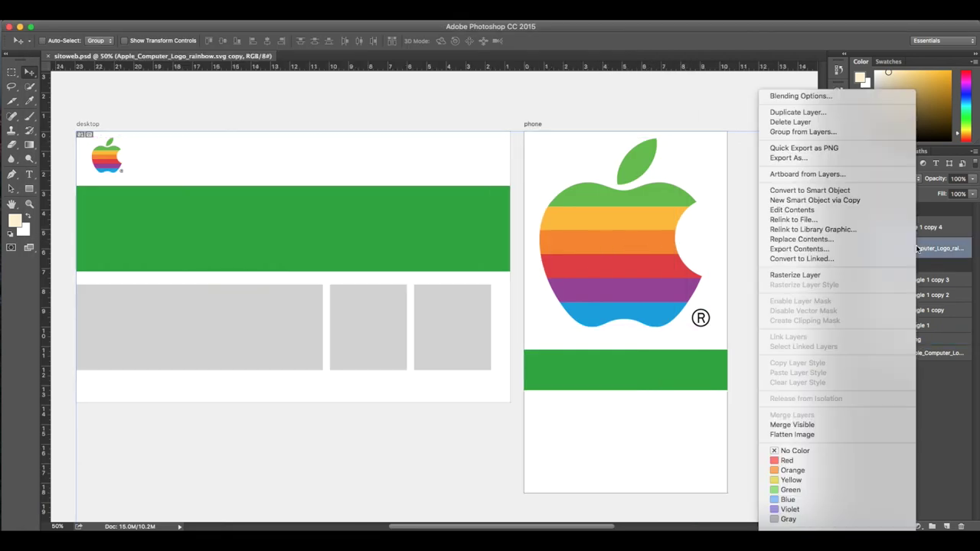
pyautogui.click(810, 278)
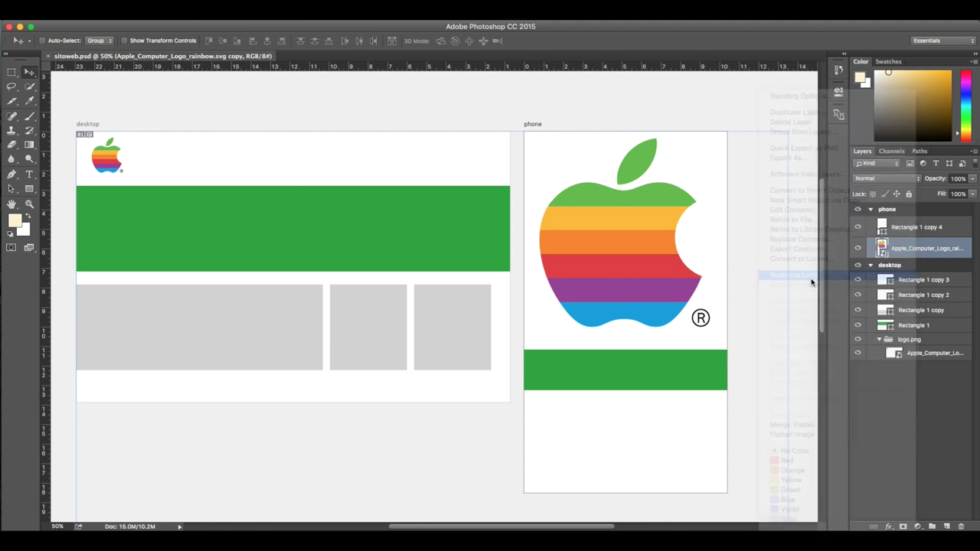
pyautogui.doubleClick(922, 249)
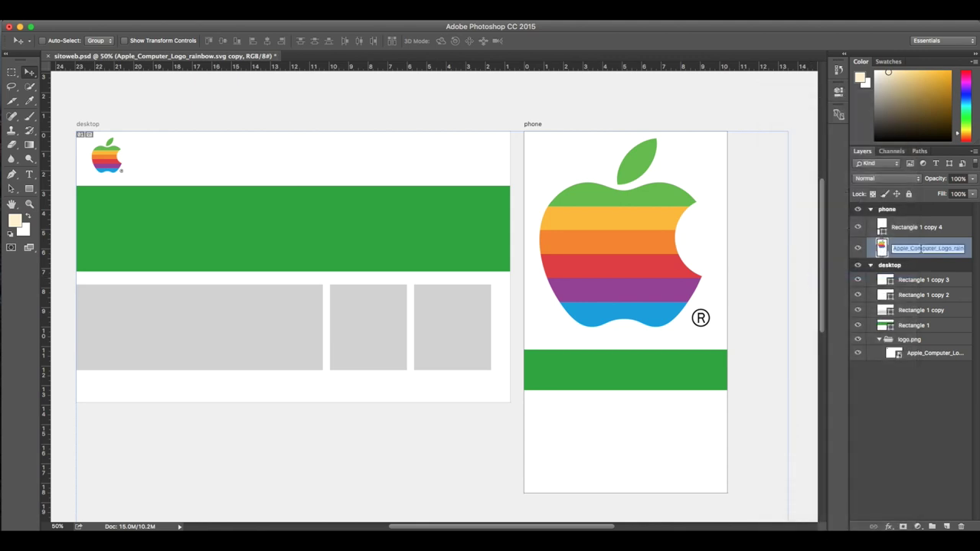
pyautogui.press('BackSpace')
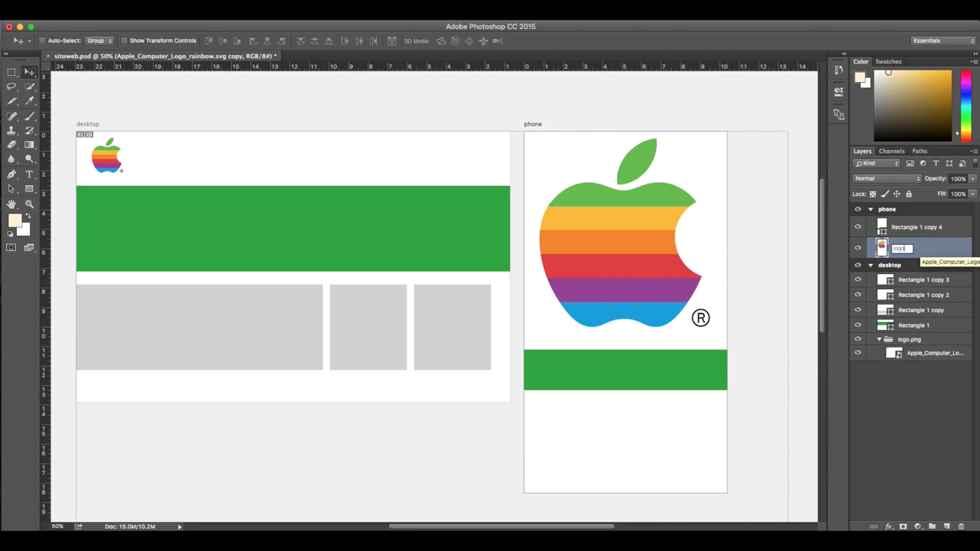
pyautogui.write('-tre')
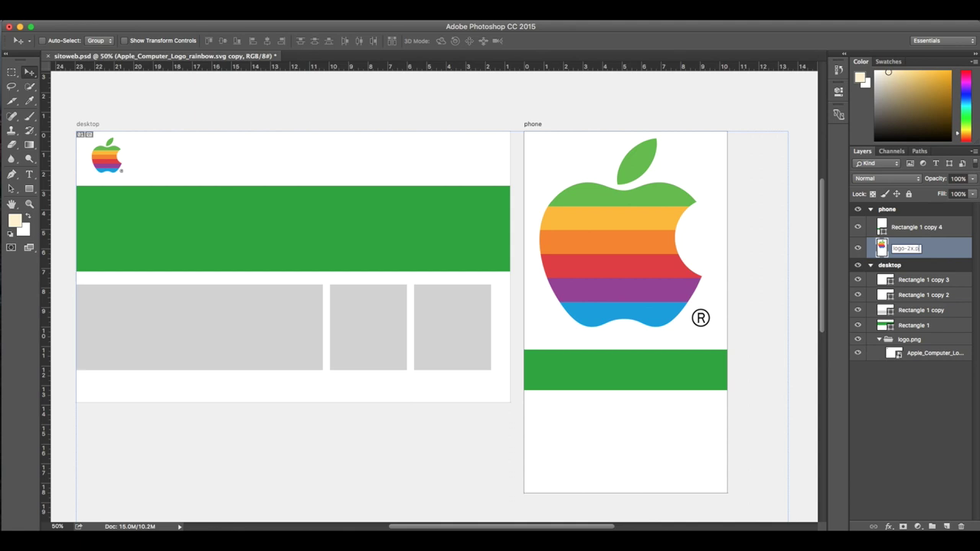
pyautogui.press('Return')
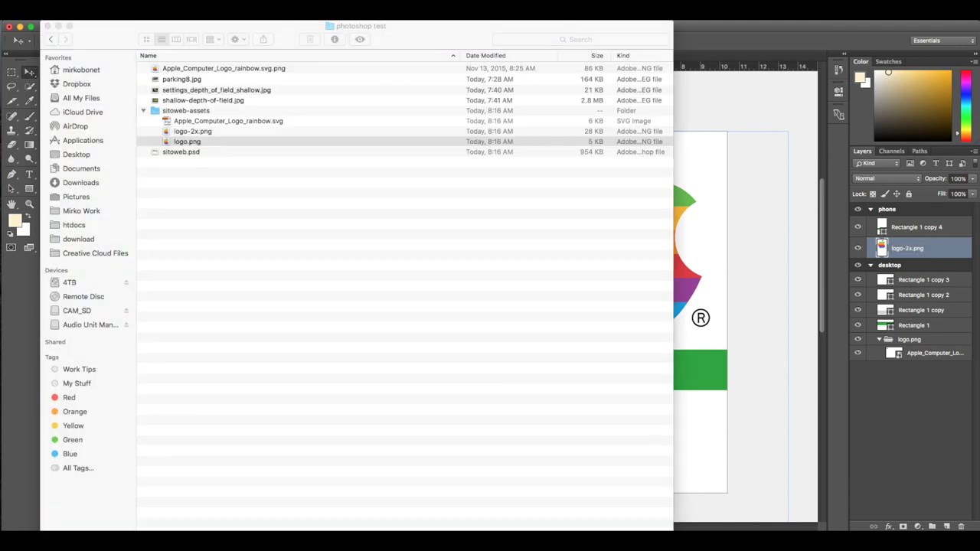
# Preview the generated logo-2x.png in the sitoweb-assets folder
pyautogui.press('super+Tab')
pyautogui.click(192, 132)
pyautogui.press('space')
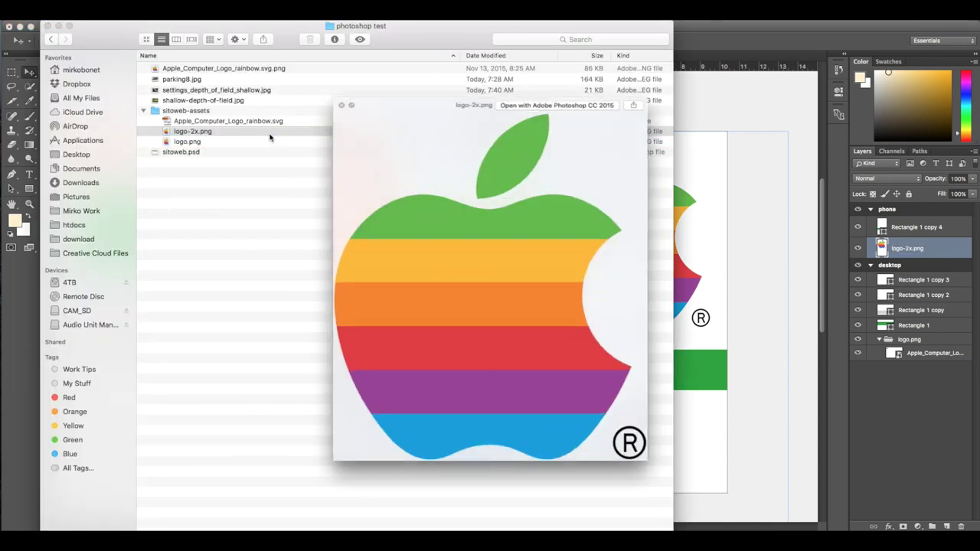
pyautogui.press('space')
pyautogui.click(707, 123)
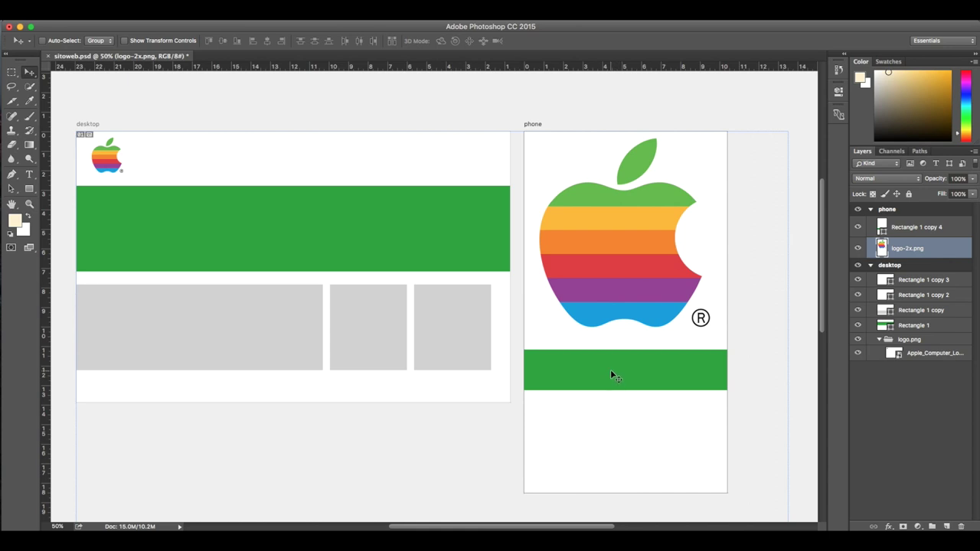
# Try moving the phone's green bar over the apple, check logo-2x.png, then undo the move
pyautogui.moveTo(610, 369)
pyautogui.mouseDown()
pyautogui.moveTo(606, 318)
pyautogui.moveTo(631, 271)
pyautogui.mouseUp()
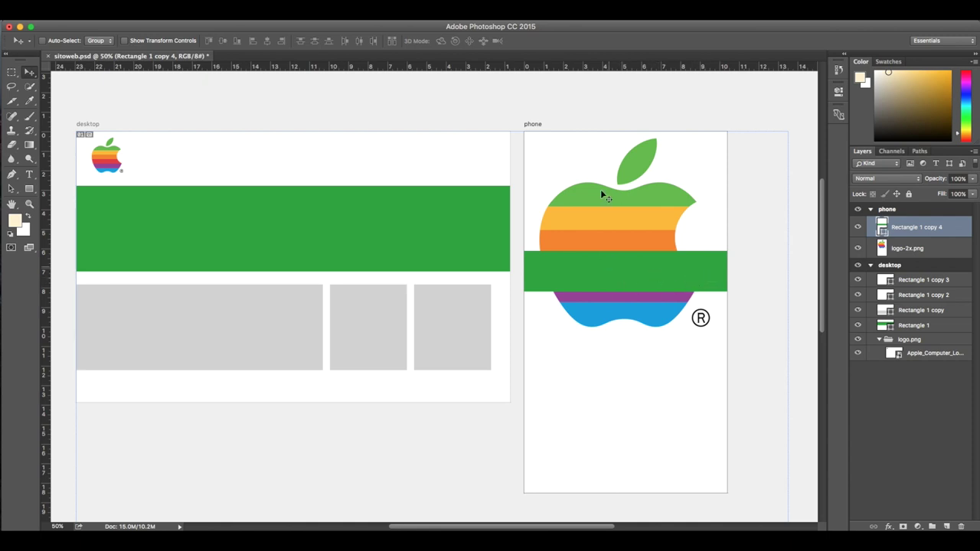
pyautogui.press('super+Tab')
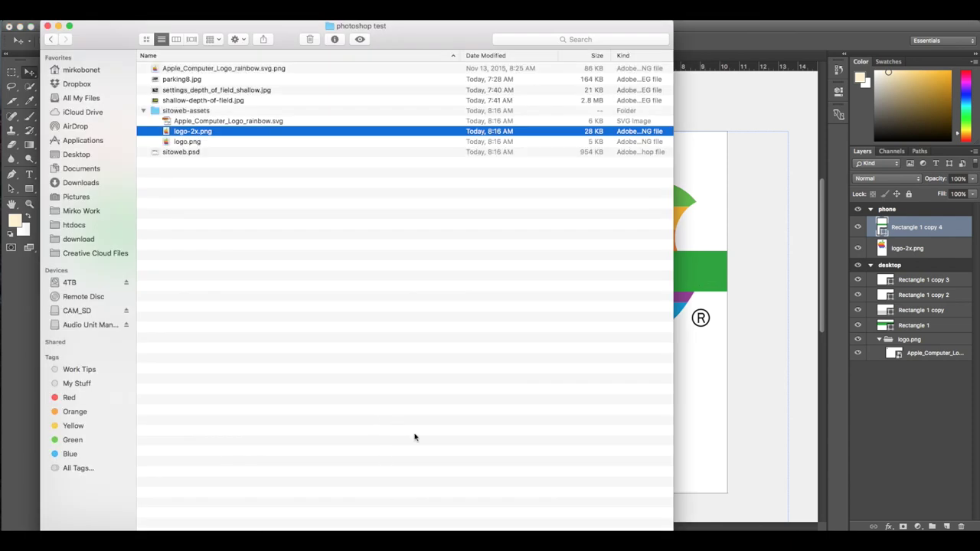
pyautogui.press('space')
pyautogui.press('space')
pyautogui.click(733, 158)
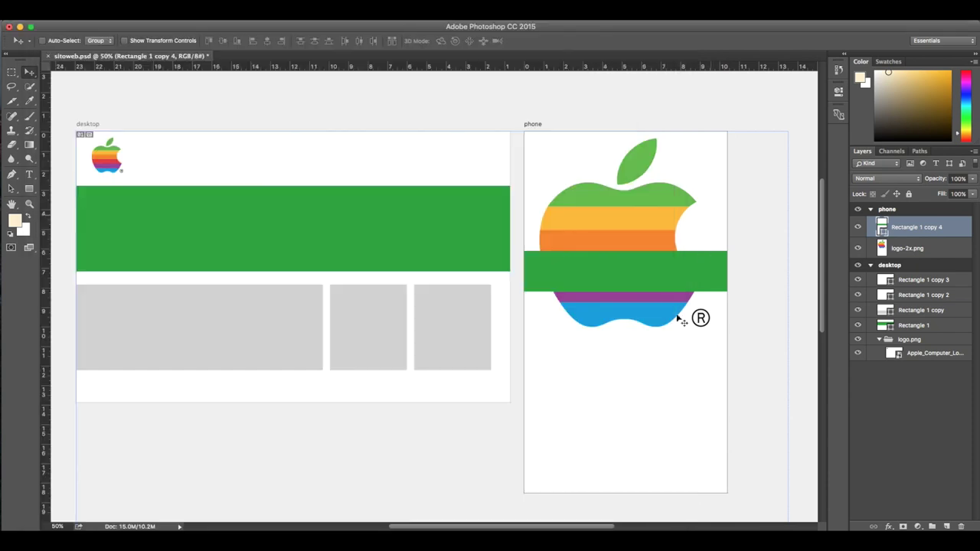
pyautogui.press('super+z')
# Select the phone's logo-2x.png layer and preview the generated logo-2x.png file
pyautogui.rightClick(617, 214)
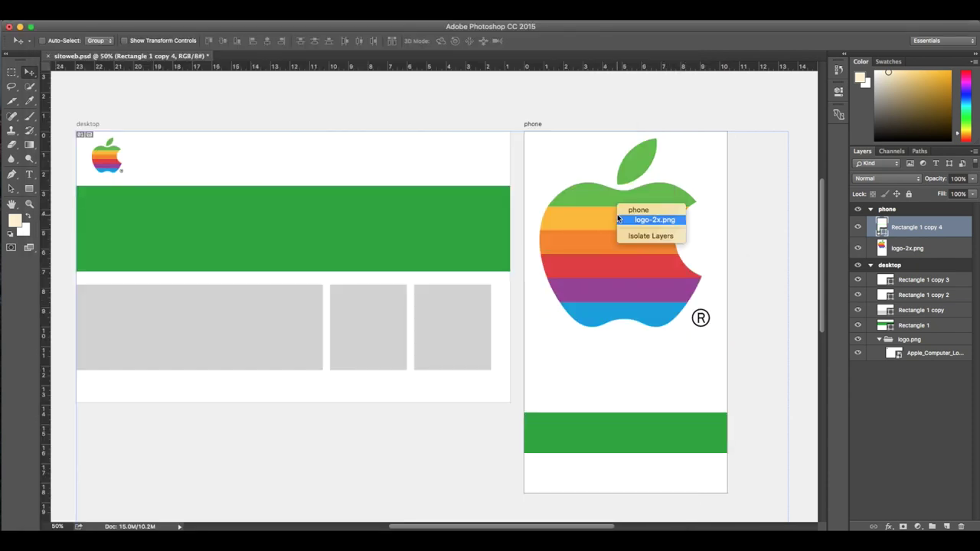
pyautogui.click(657, 227)
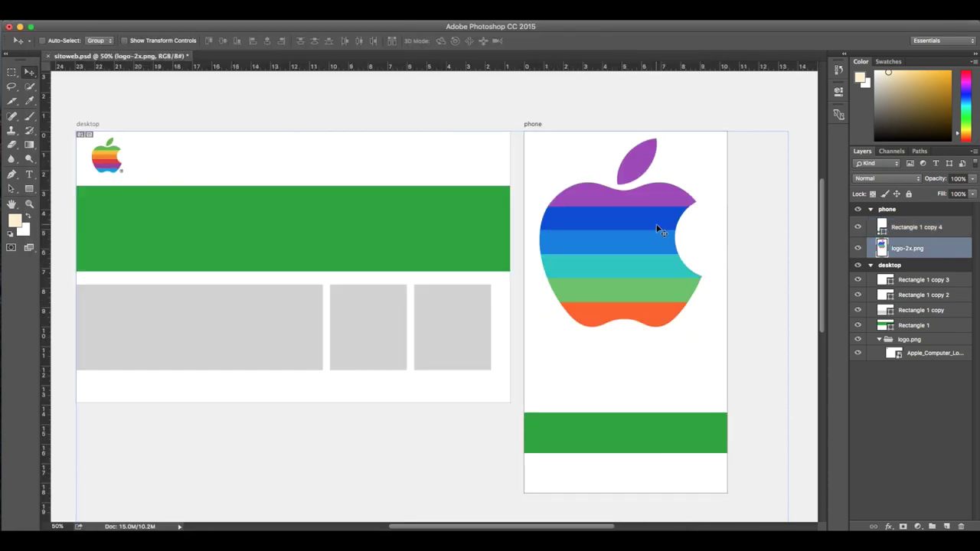
pyautogui.press('super+Tab')
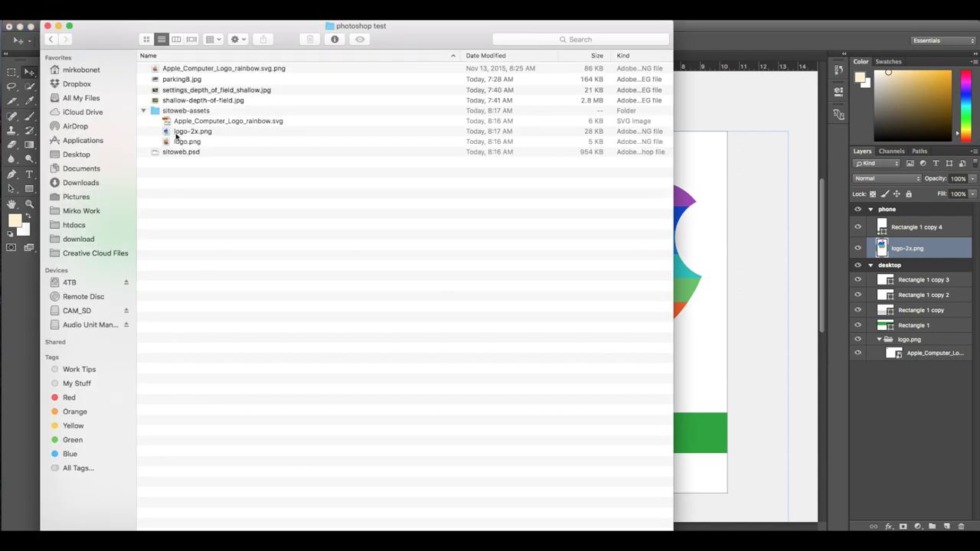
pyautogui.click(179, 135)
pyautogui.press('space')
pyautogui.press('space')
pyautogui.click(705, 118)
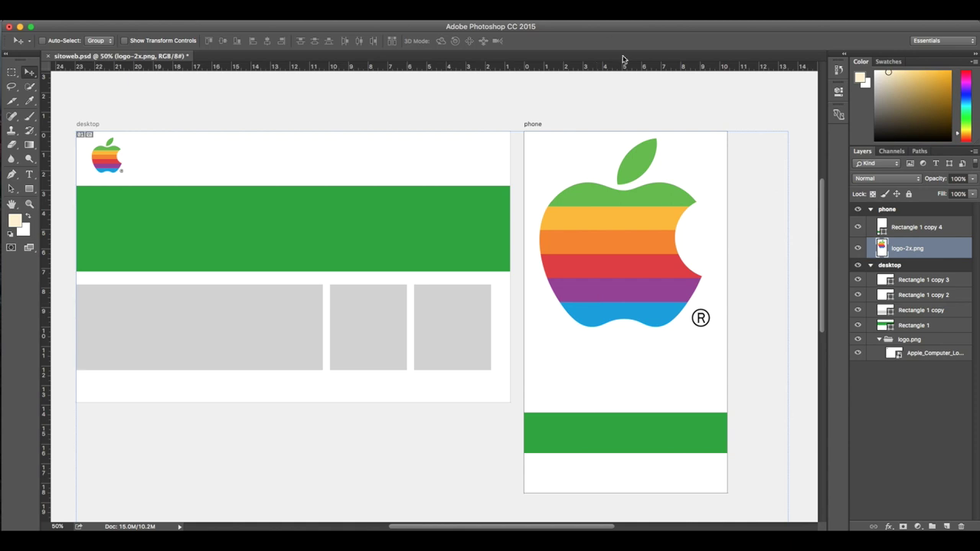
# Select the phone's green bar layer, Rectangle 1 copy 4
pyautogui.rightClick(653, 416)
pyautogui.click(708, 427)
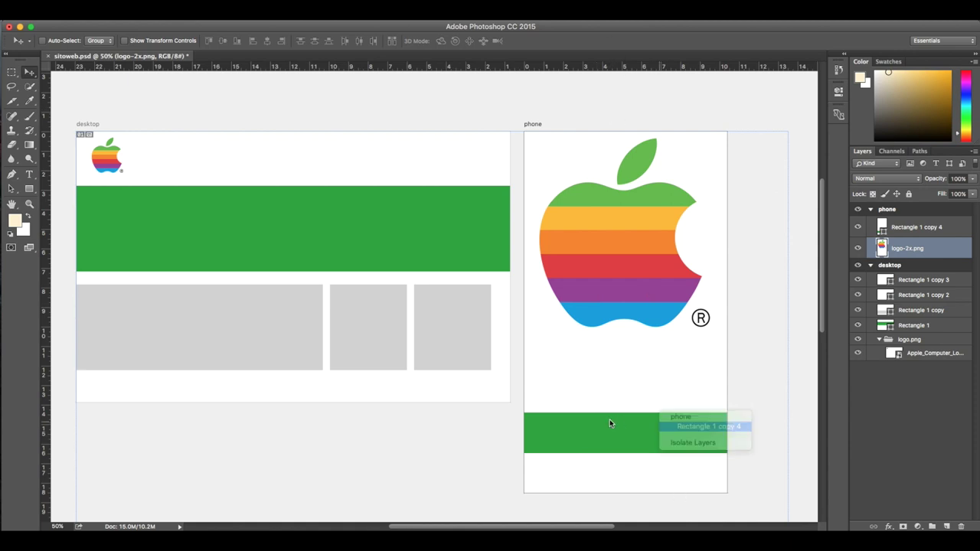
pyautogui.scroll(1, 613, 424)
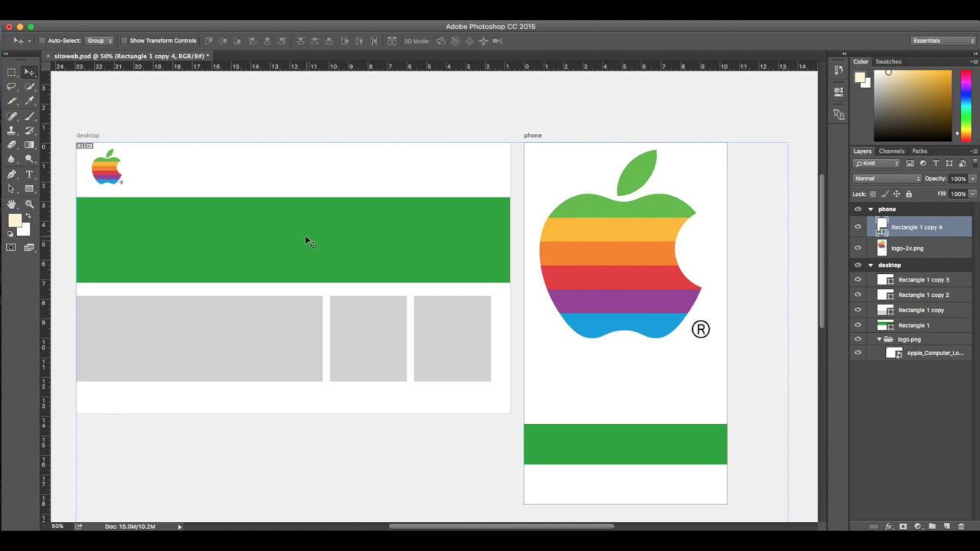
# Move the desktop's Rectangle 1 into the logo.png group and preview the regenerated logo.png
pyautogui.rightClick(253, 225)
pyautogui.click(267, 235)
pyautogui.moveTo(204, 252); pyautogui.dragTo(200, 202)
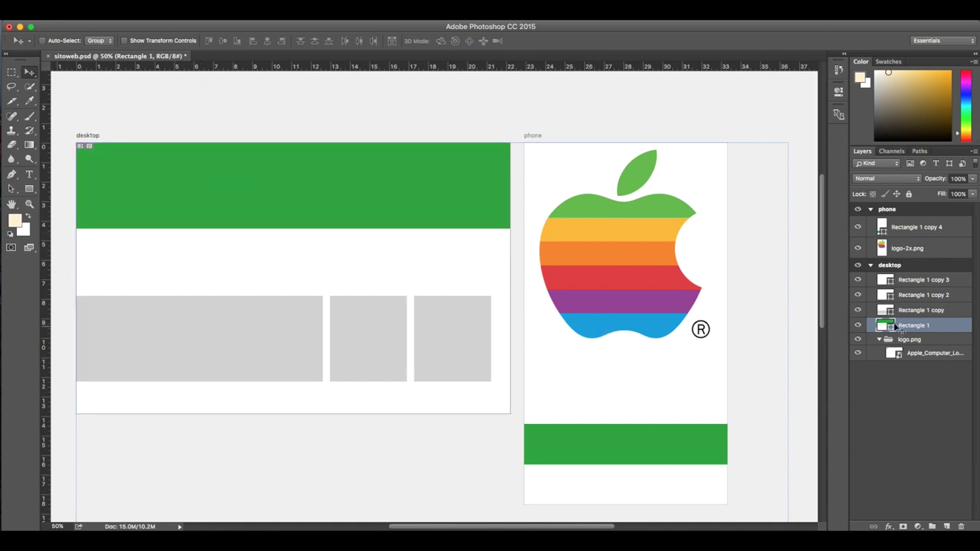
pyautogui.moveTo(880, 326); pyautogui.dragTo(885, 346)
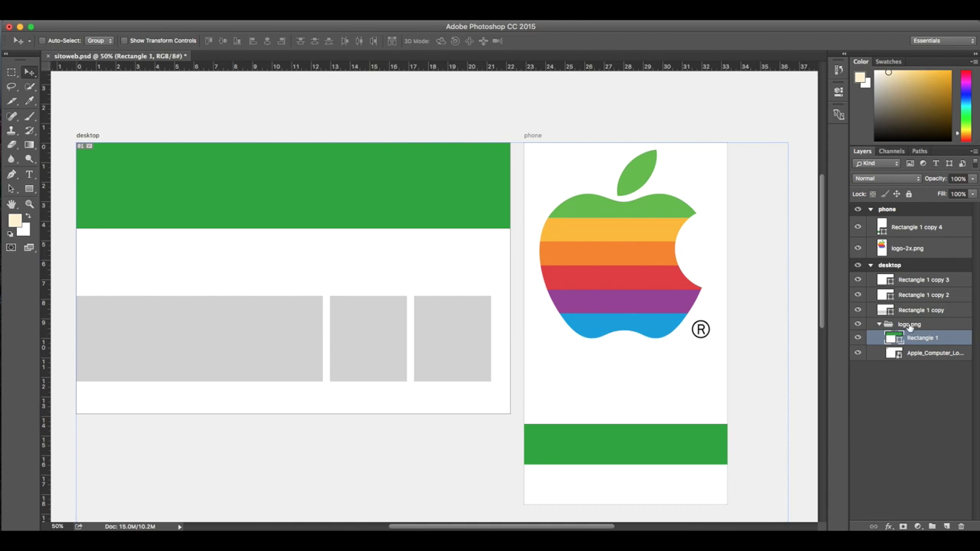
pyautogui.click(340, 528)
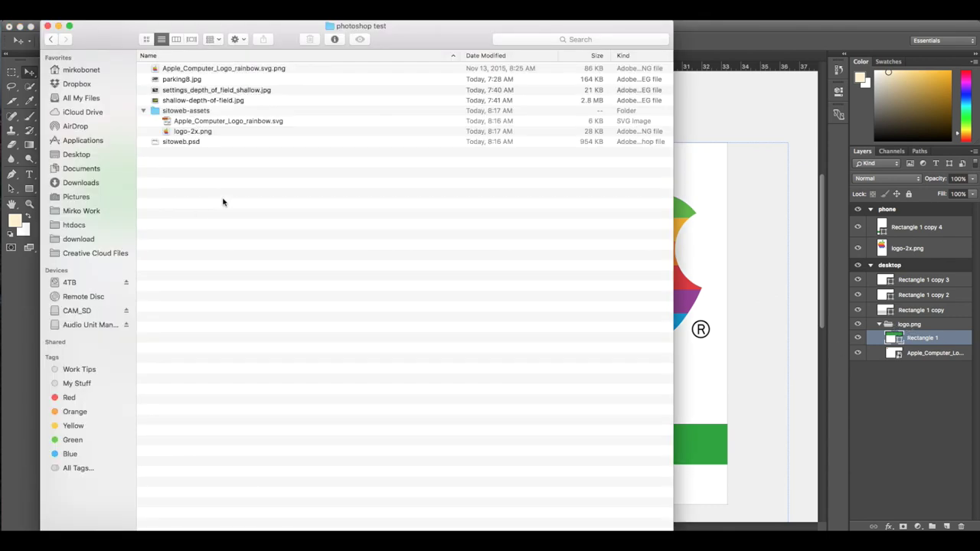
pyautogui.click(234, 144)
pyautogui.press('space')
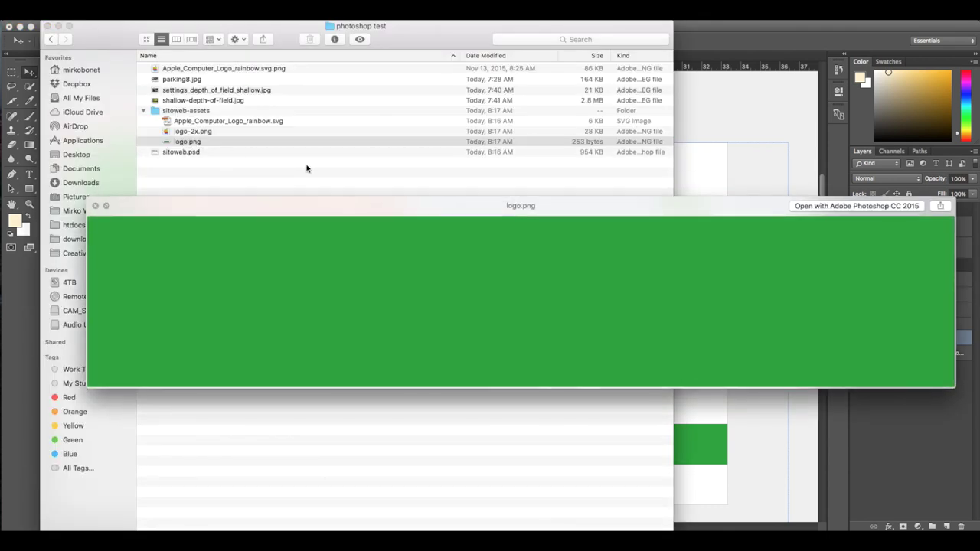
pyautogui.press('space')
pyautogui.click(747, 119)
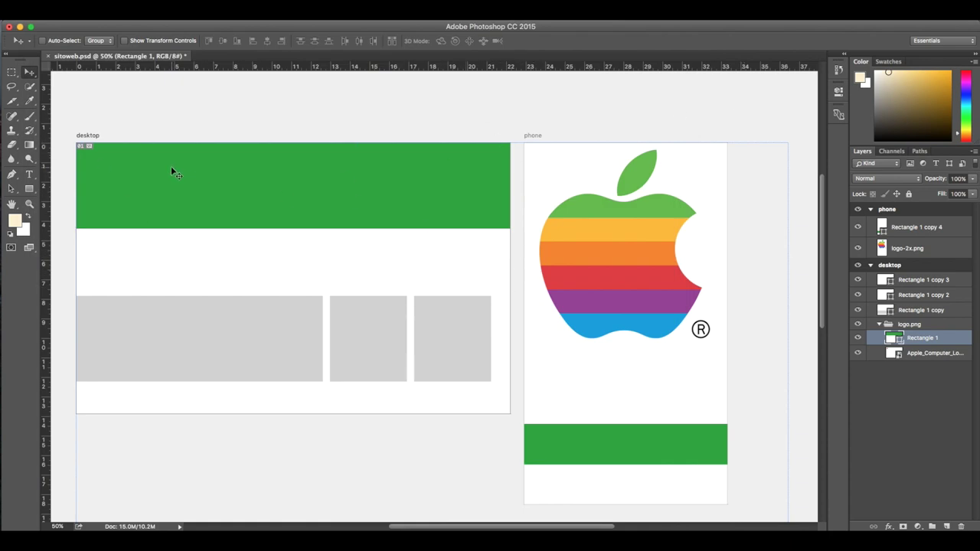
# Shift the green bar down to reveal the apple, check logo.png, then return the bar to the top
pyautogui.moveTo(171, 167); pyautogui.dragTo(185, 256)
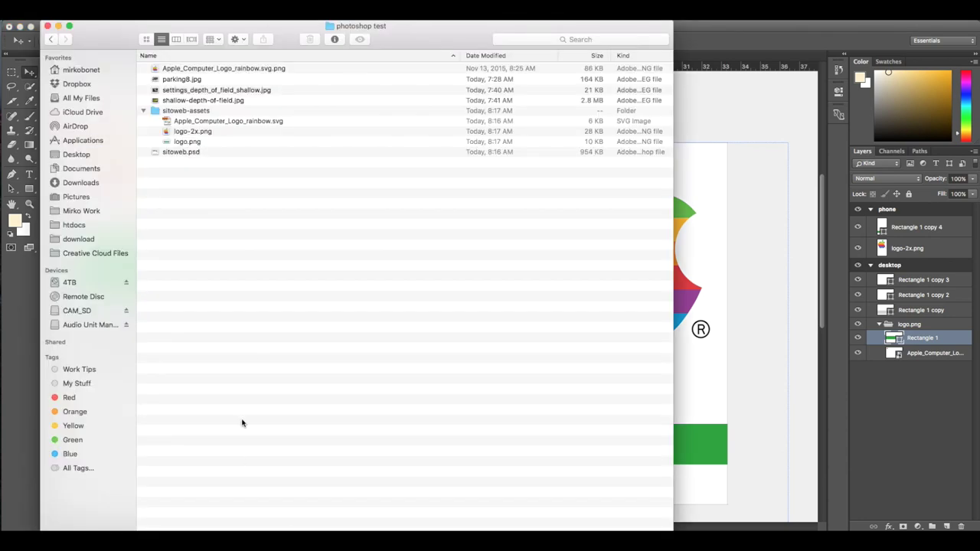
pyautogui.click(188, 145)
pyautogui.press('space')
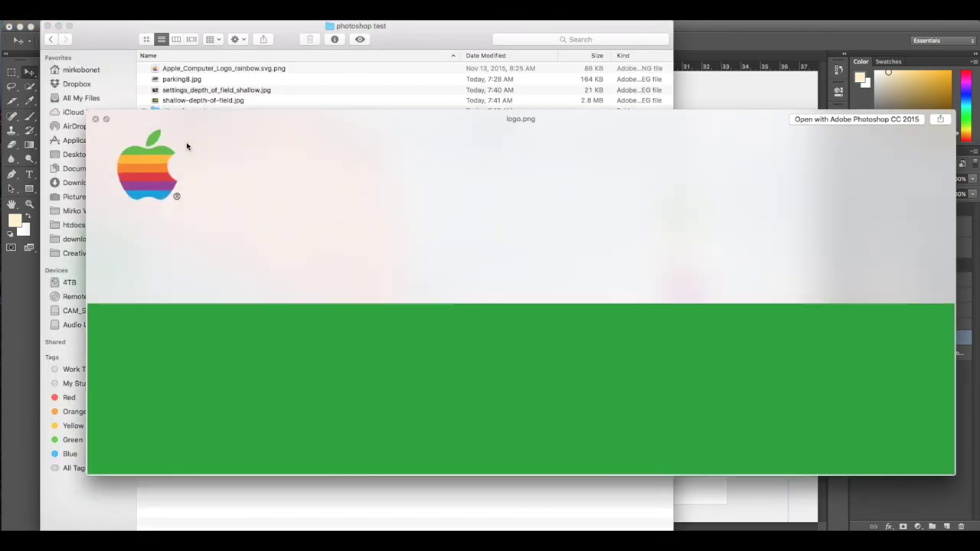
pyautogui.press('space')
pyautogui.click(722, 115)
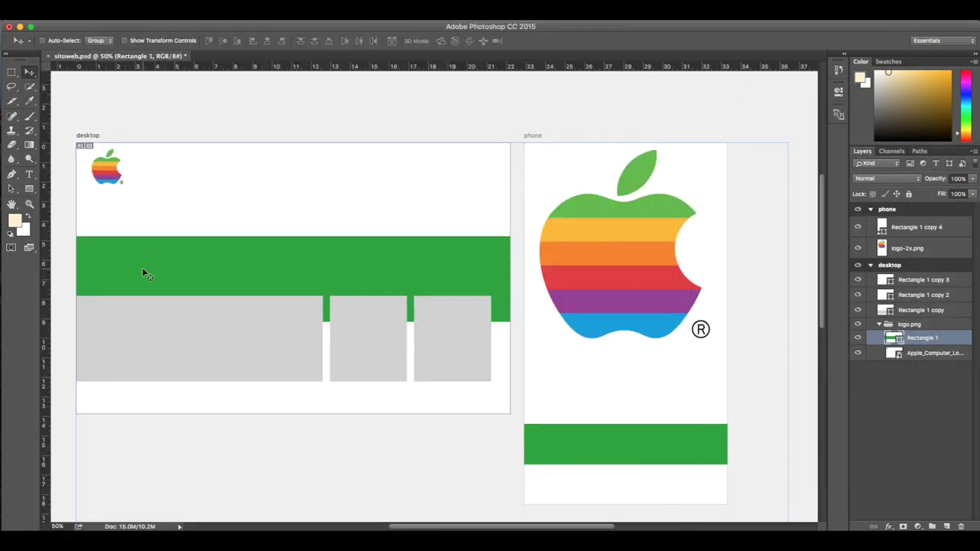
pyautogui.moveTo(141, 273); pyautogui.dragTo(145, 247)
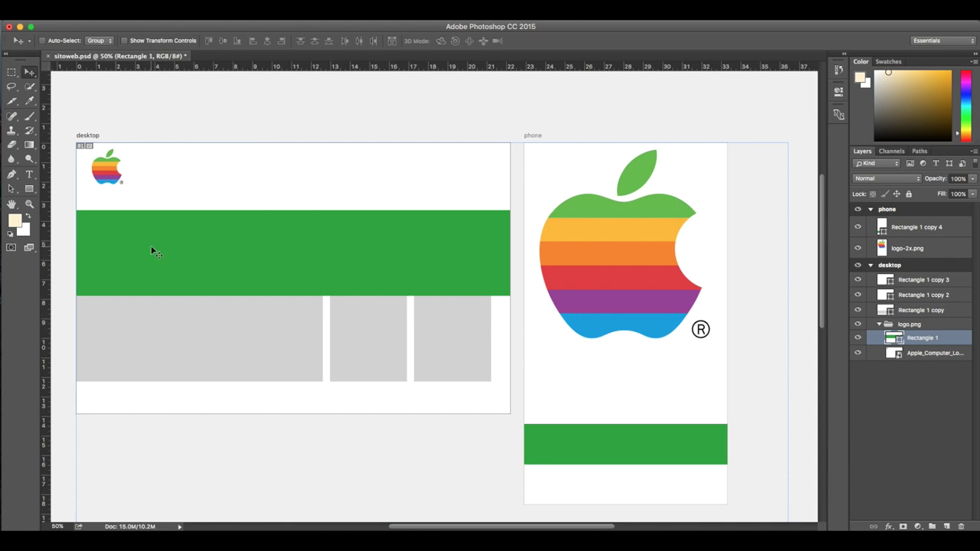
pyautogui.moveTo(151, 247); pyautogui.dragTo(155, 184)
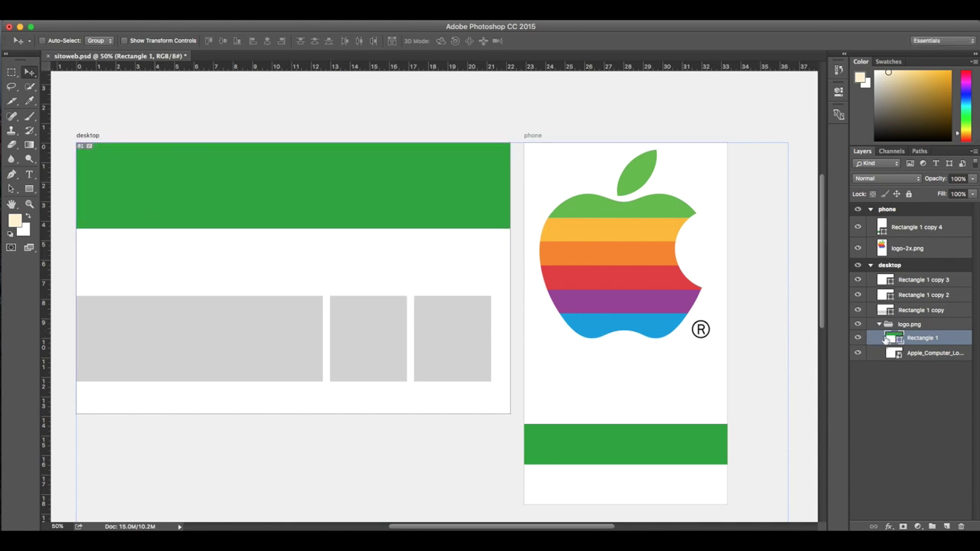
# Take Rectangle 1 out of the logo.png group and place the bar below the apple logo
pyautogui.moveTo(877, 340)
pyautogui.mouseDown()
pyautogui.moveTo(896, 367)
pyautogui.moveTo(896, 356)
pyautogui.mouseUp()
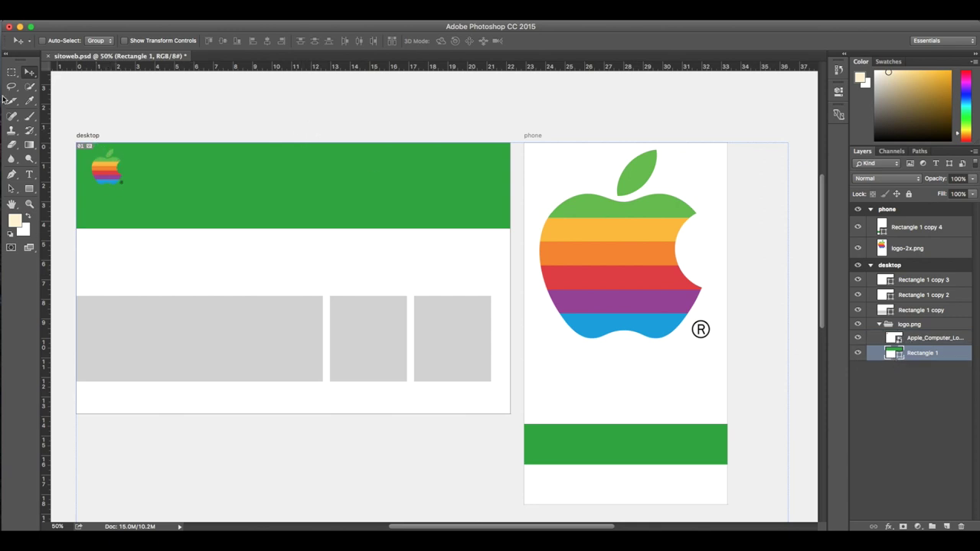
pyautogui.hscroll(3, 122, 160)
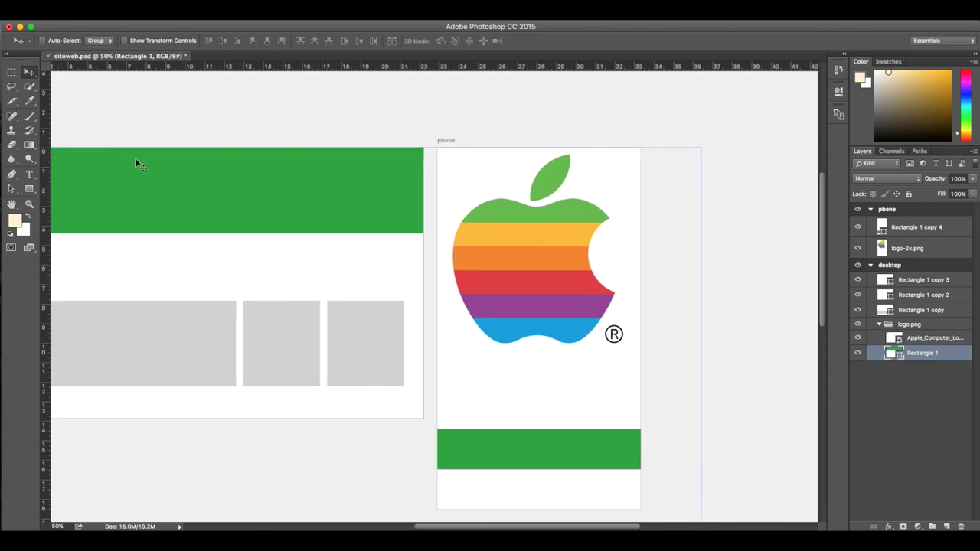
pyautogui.hscroll(-5, 143, 161)
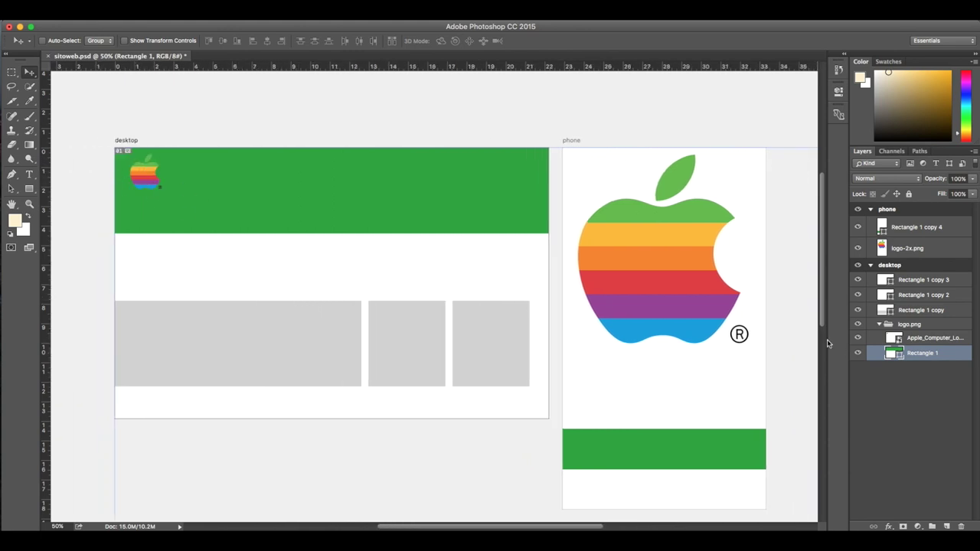
pyautogui.moveTo(894, 360); pyautogui.dragTo(892, 366)
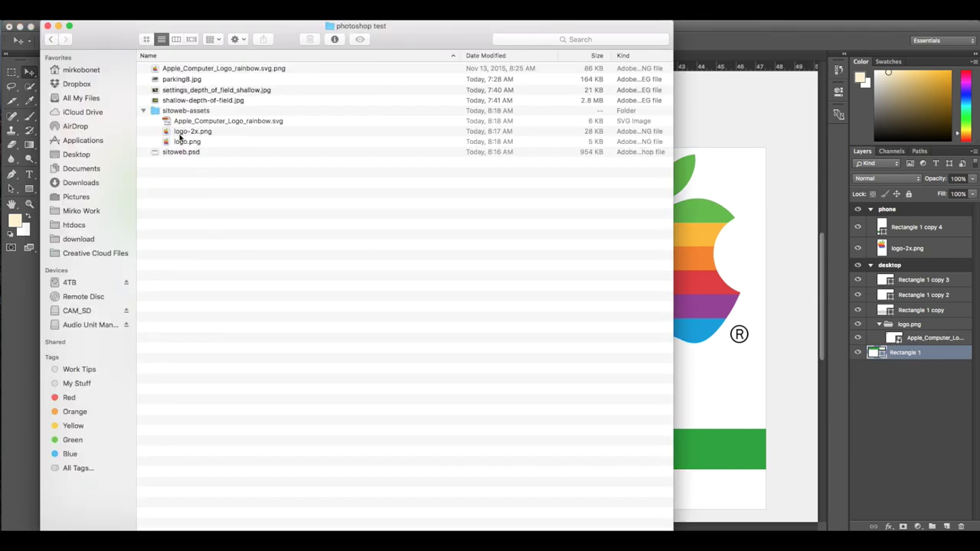
pyautogui.click(184, 141)
pyautogui.press('space')
pyautogui.press('space')
pyautogui.click(726, 123)
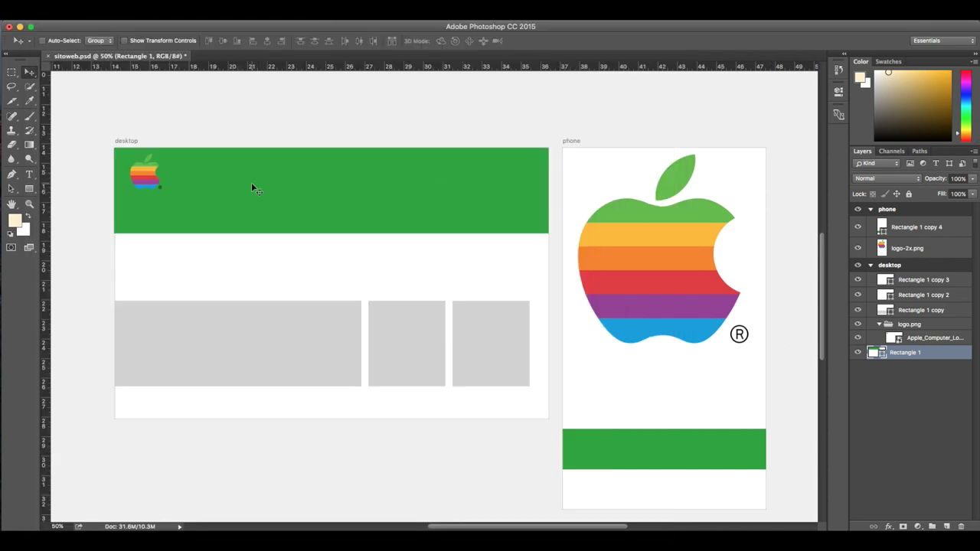
pyautogui.moveTo(286, 182); pyautogui.dragTo(251, 232)
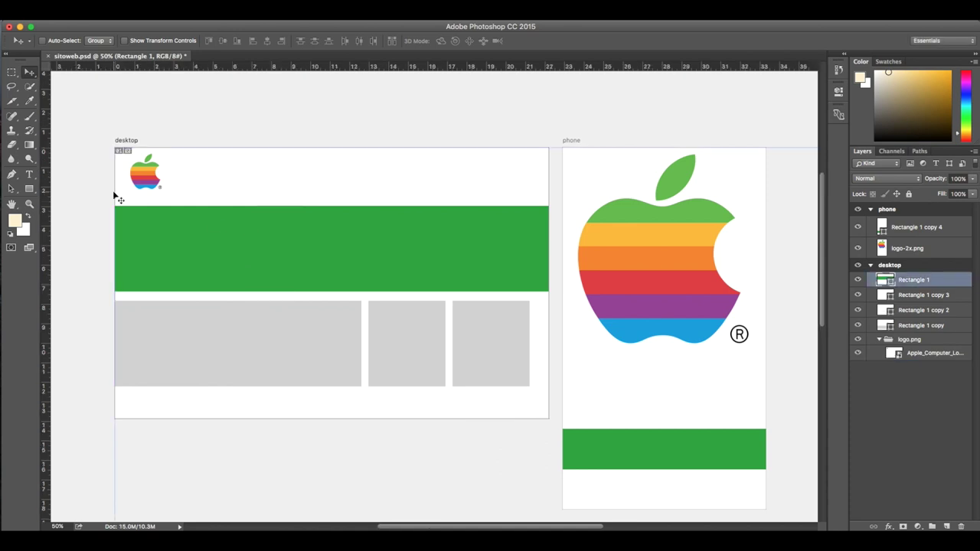
# Give the logo.png group a first new name and preview the resulting logo file
pyautogui.keyDown('super'); pyautogui.click(148, 176); pyautogui.keyUp('super')
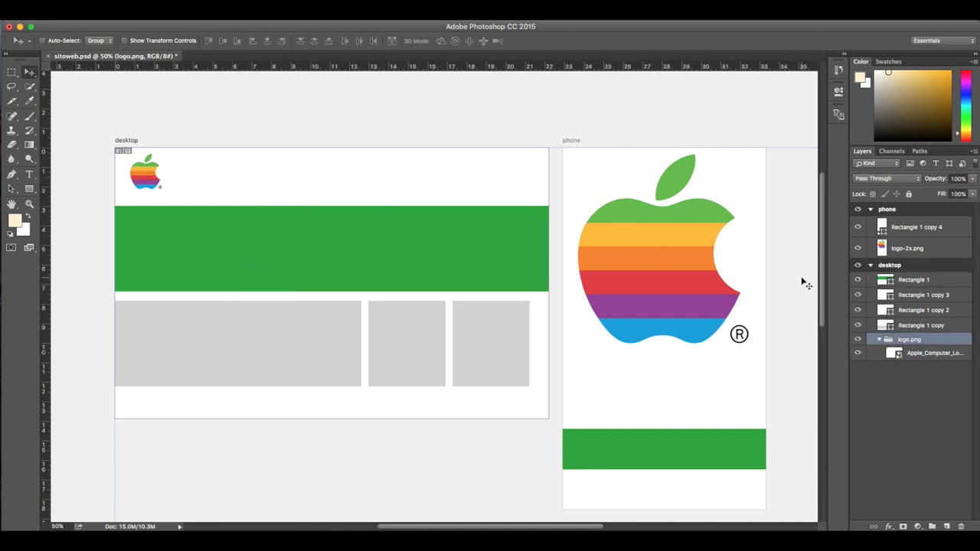
pyautogui.doubleClick(911, 340)
pyautogui.write('log')
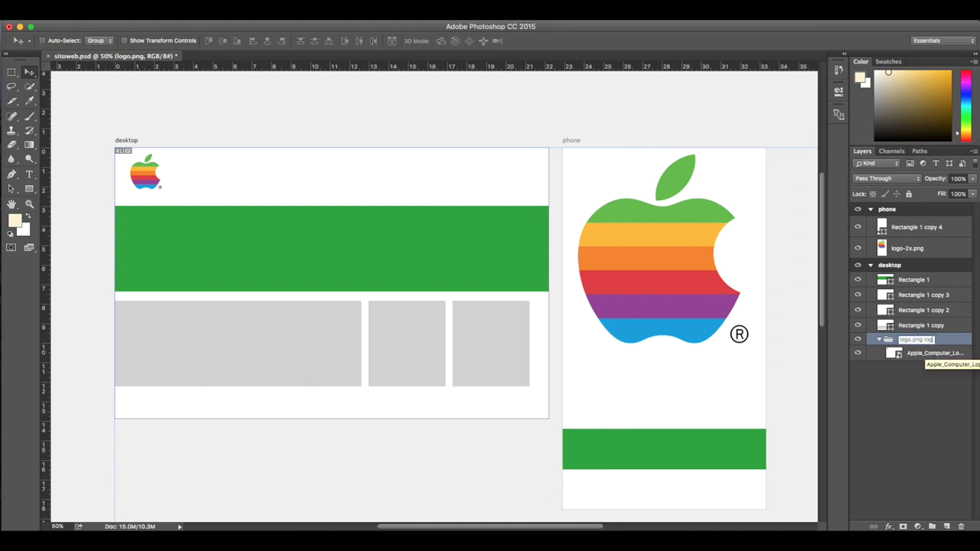
pyautogui.write('o.gif')
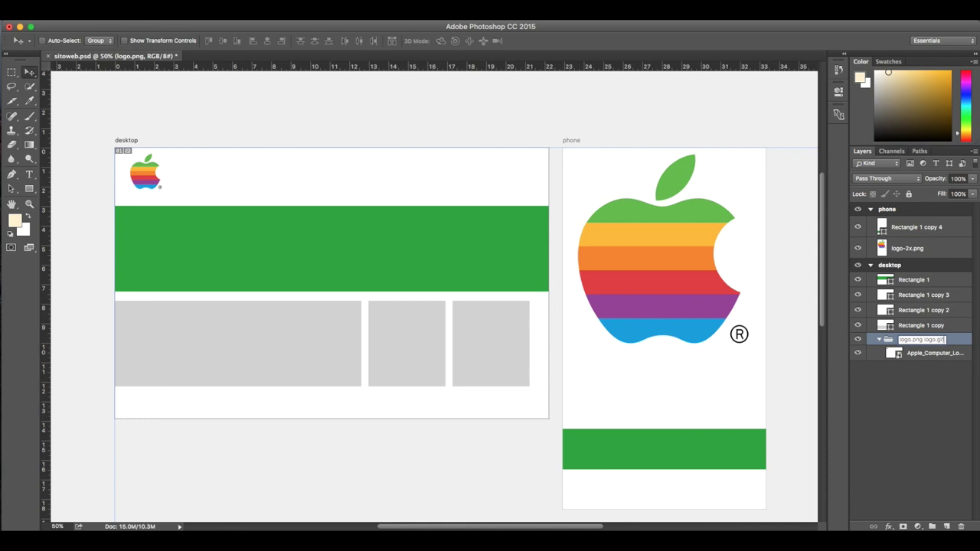
pyautogui.press('Return')
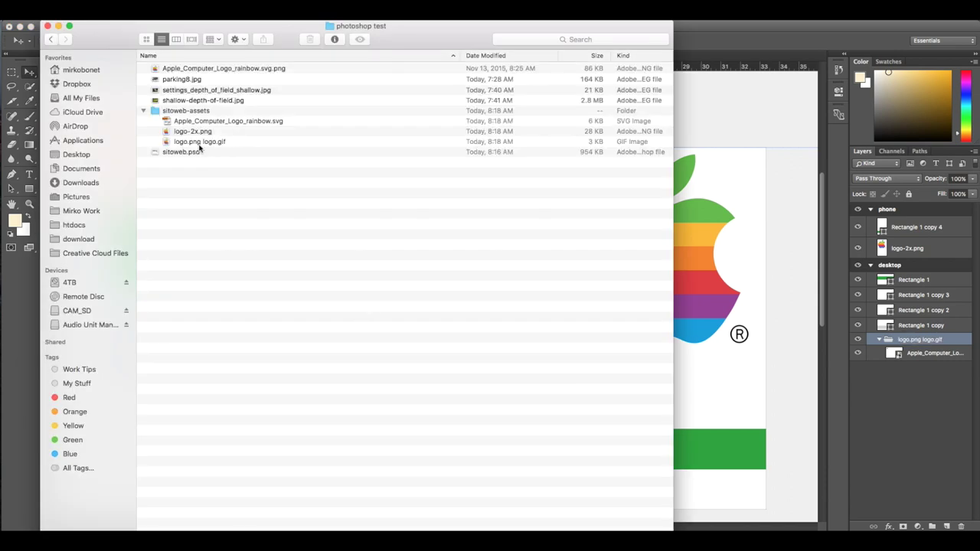
pyautogui.click(199, 142)
pyautogui.press('space')
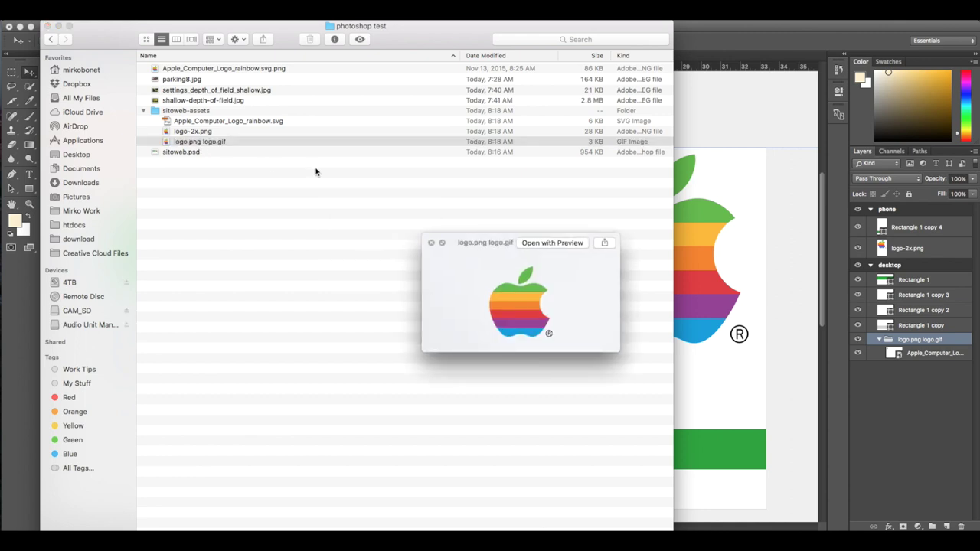
pyautogui.press('space')
pyautogui.click(703, 140)
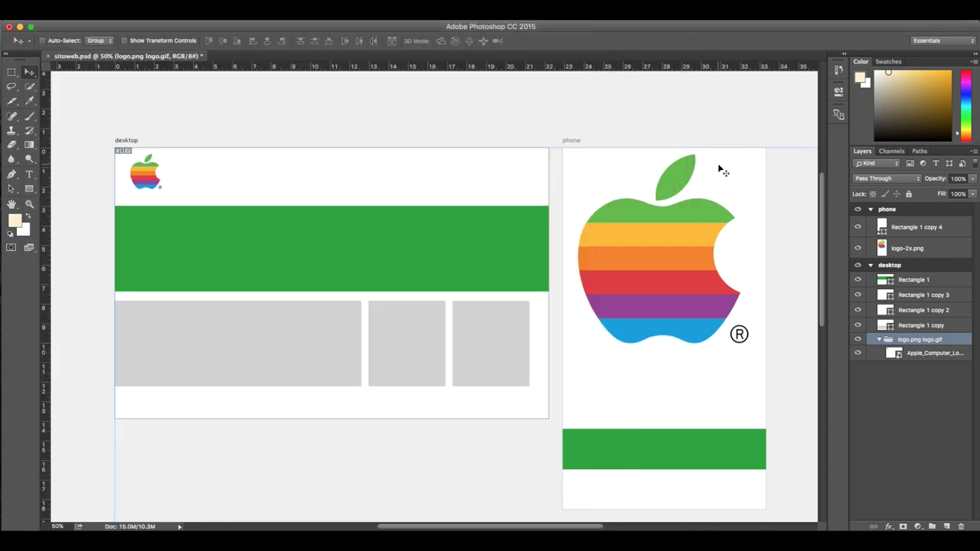
# Rename the group to 'logo.png, logo.gif' and preview the generated logo.gif and logo.png
pyautogui.doubleClick(923, 340)
pyautogui.press('Return')
pyautogui.press('super+Tab')
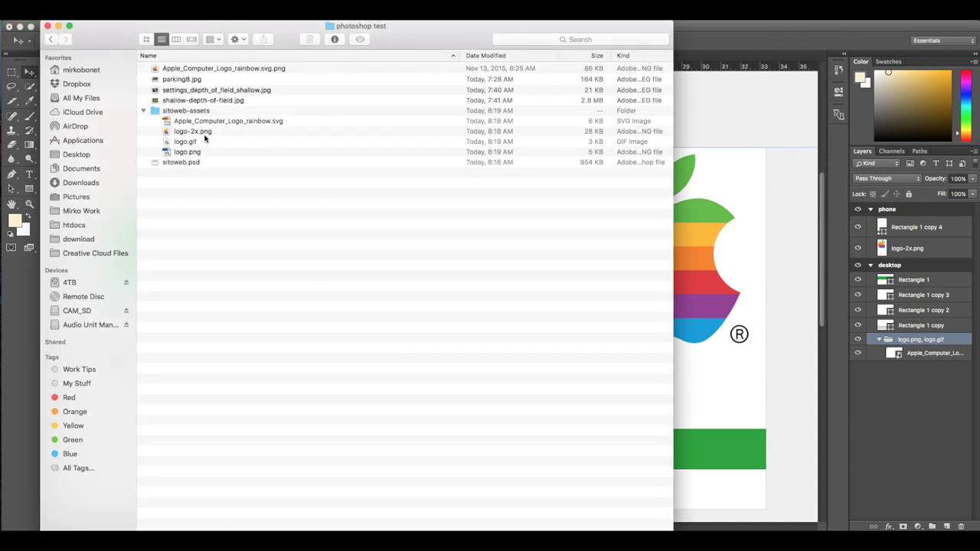
pyautogui.click(184, 143)
pyautogui.press('space')
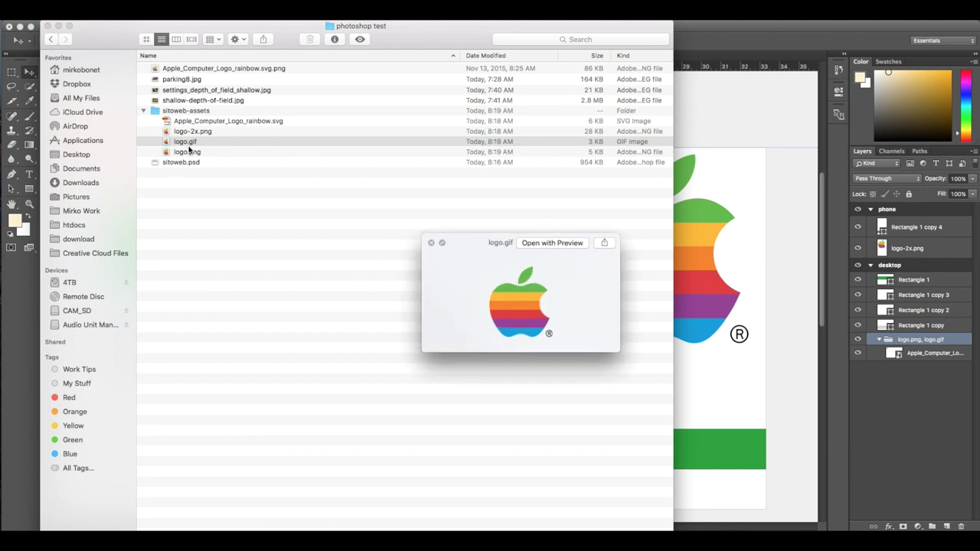
pyautogui.click(190, 152)
pyautogui.press('space')
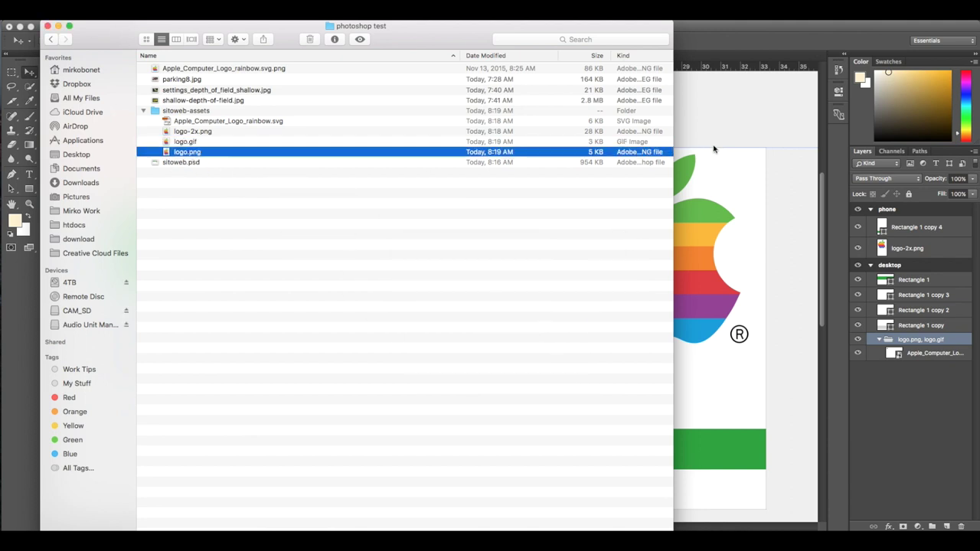
pyautogui.click(714, 148)
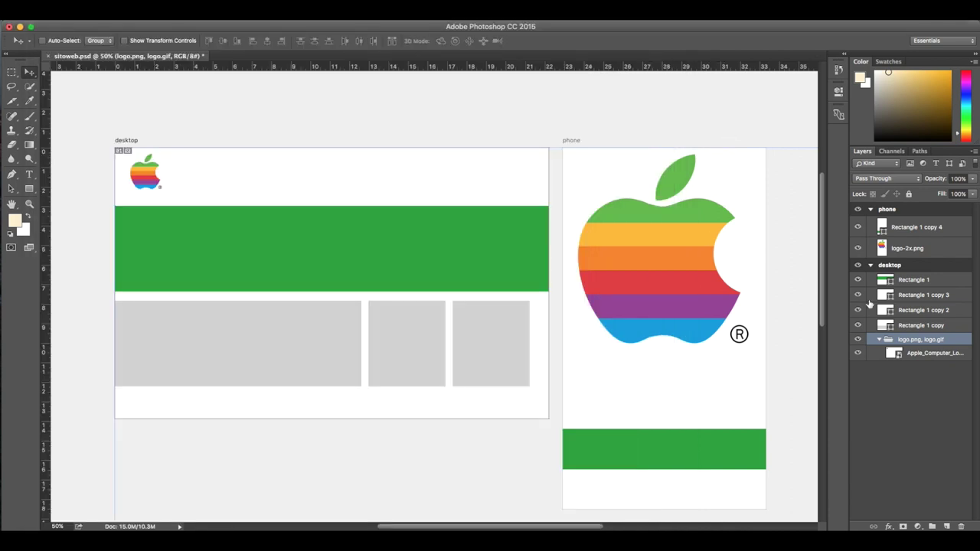